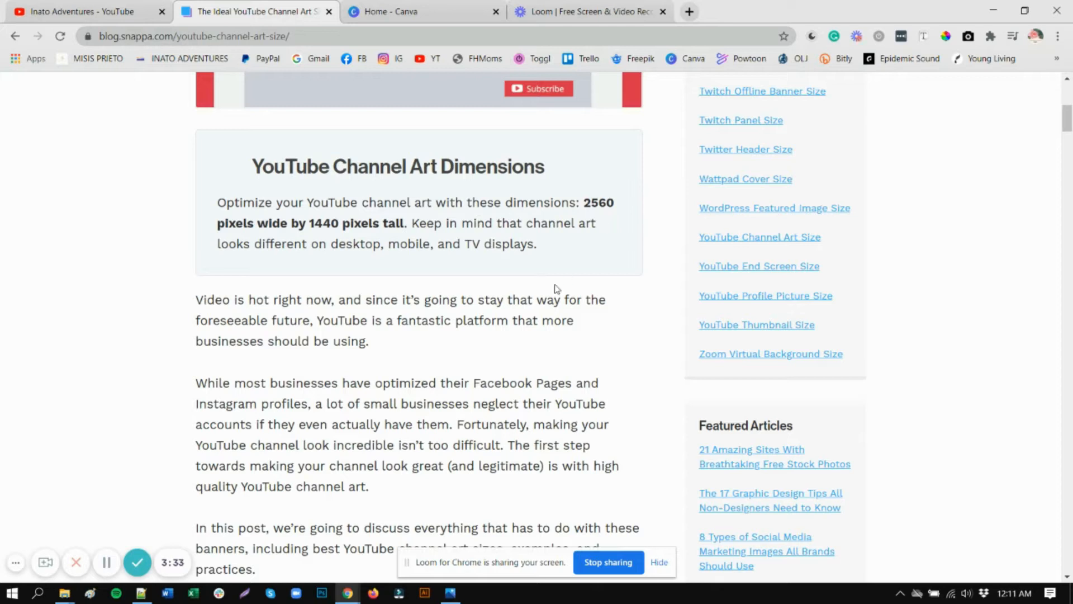
Read the Snappa article's YouTube channel art dimensions and examine its template of device display areas and safe zones
{"action": "scroll", "coordinate": [259, 317], "scroll_direction": "down", "scroll_amount": 12}
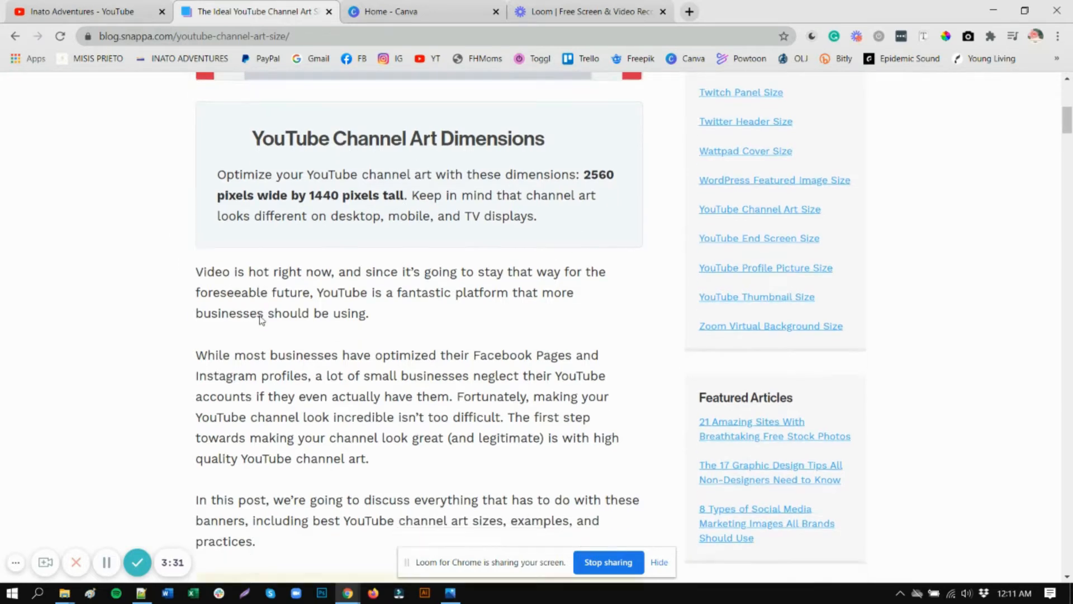
{"action": "scroll", "coordinate": [261, 320], "scroll_direction": "down", "scroll_amount": 5}
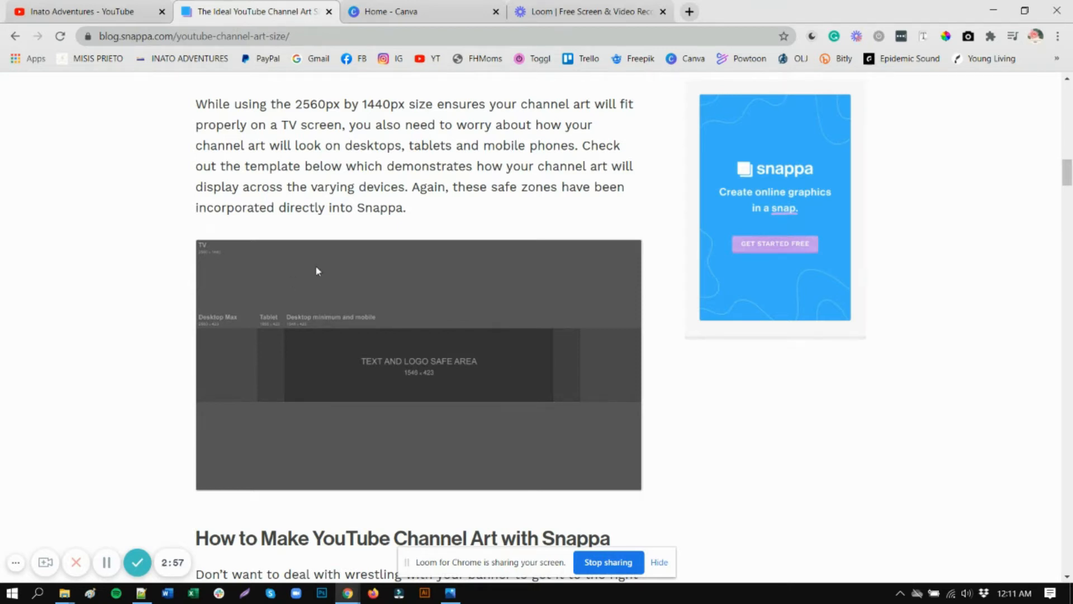
{"action": "right_click", "coordinate": [317, 267]}
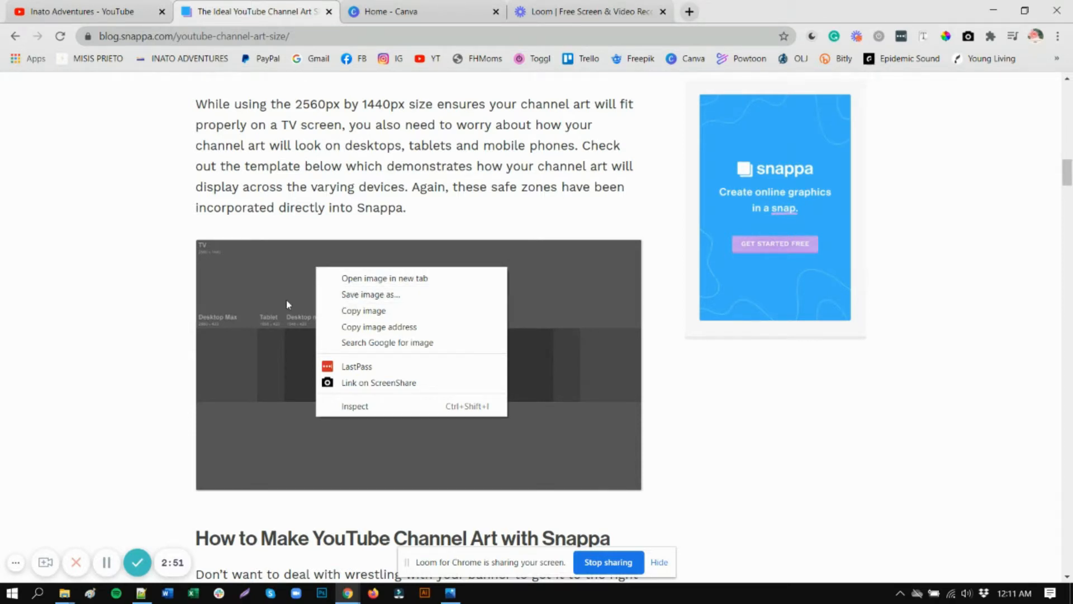
{"action": "left_click", "coordinate": [142, 274]}
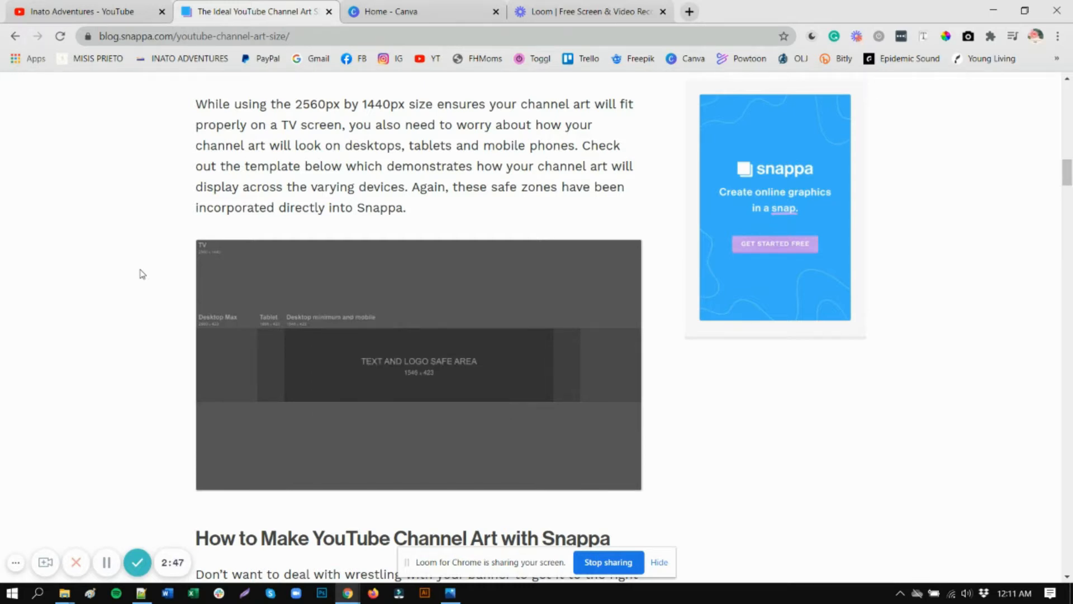
Examine the Inato Adventures YouTube channel's current banner, and view the full New Inato Youtube Channel Art.png image in Photos
{"action": "left_click", "coordinate": [108, 17]}
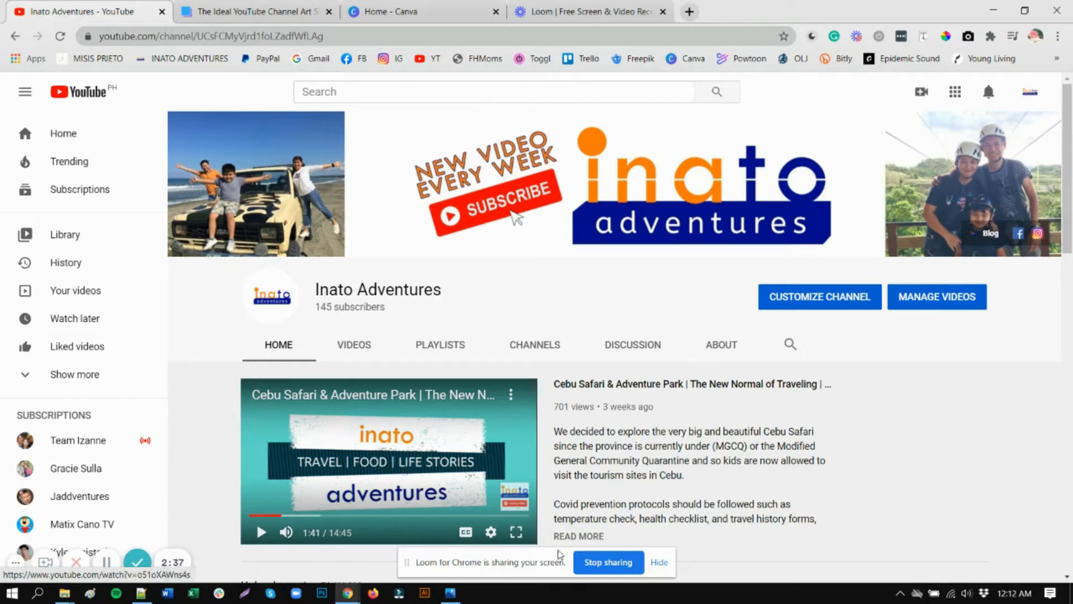
{"action": "left_click", "coordinate": [454, 595]}
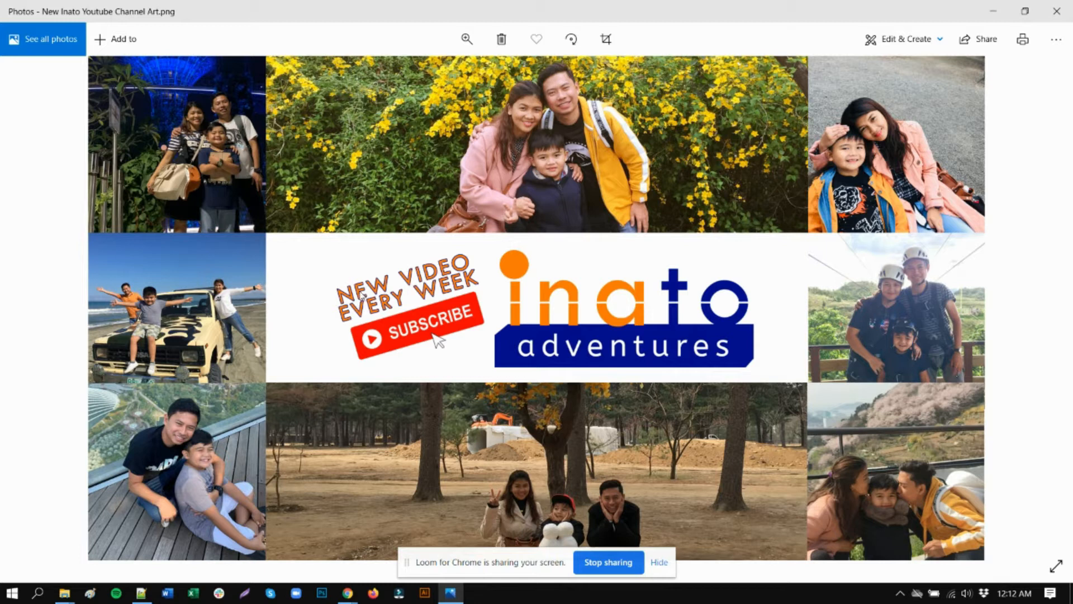
{"action": "left_click", "coordinate": [993, 11]}
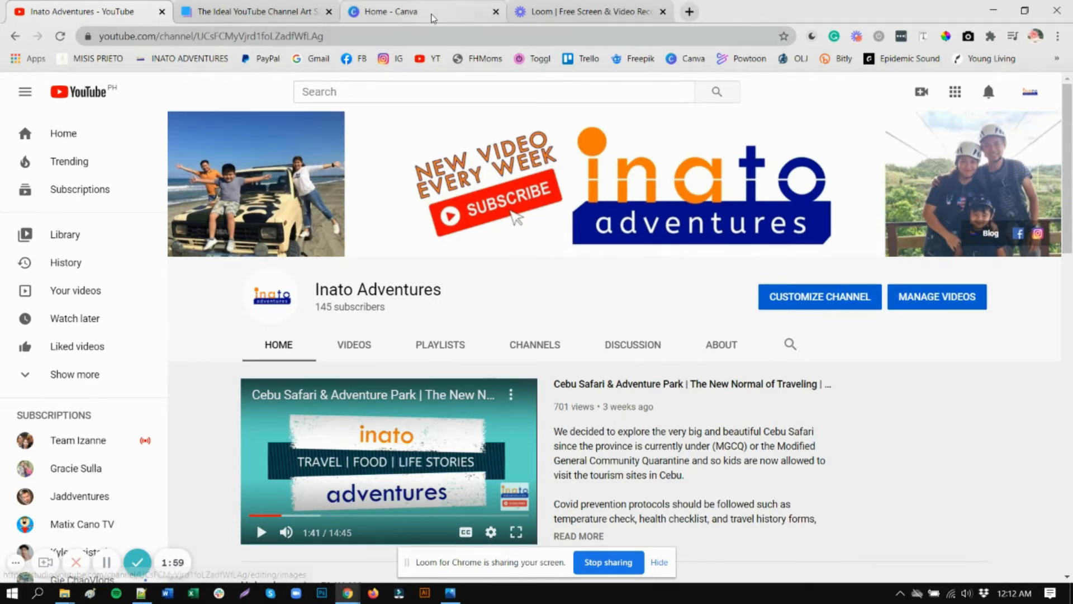
Switch to the Canva home page and look over its suggested designs and template categories
{"action": "left_click", "coordinate": [391, 12]}
{"action": "left_click", "coordinate": [202, 32]}
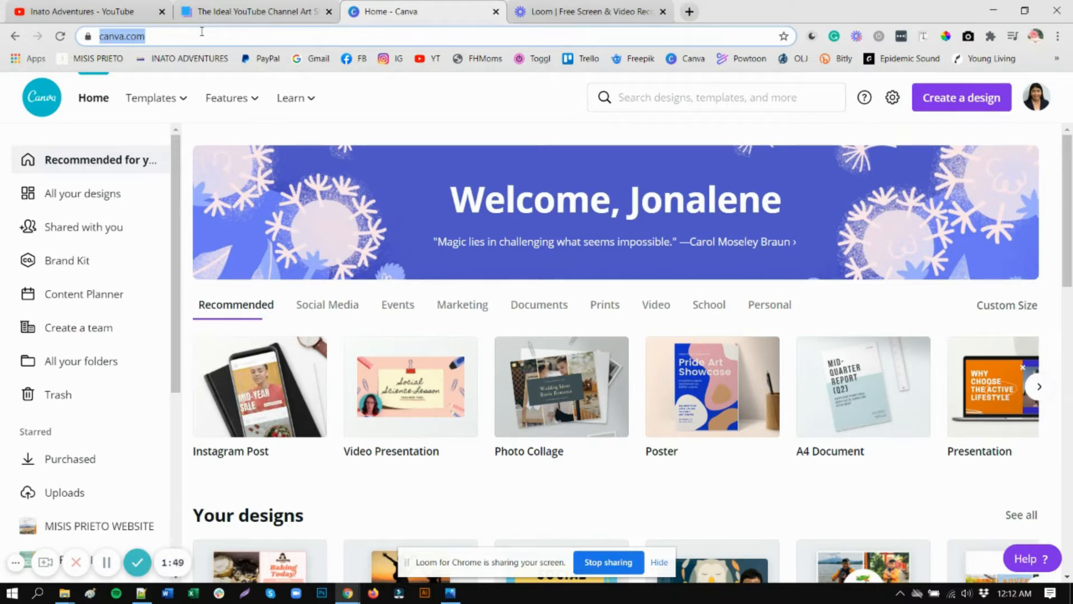
{"action": "left_click", "coordinate": [202, 32]}
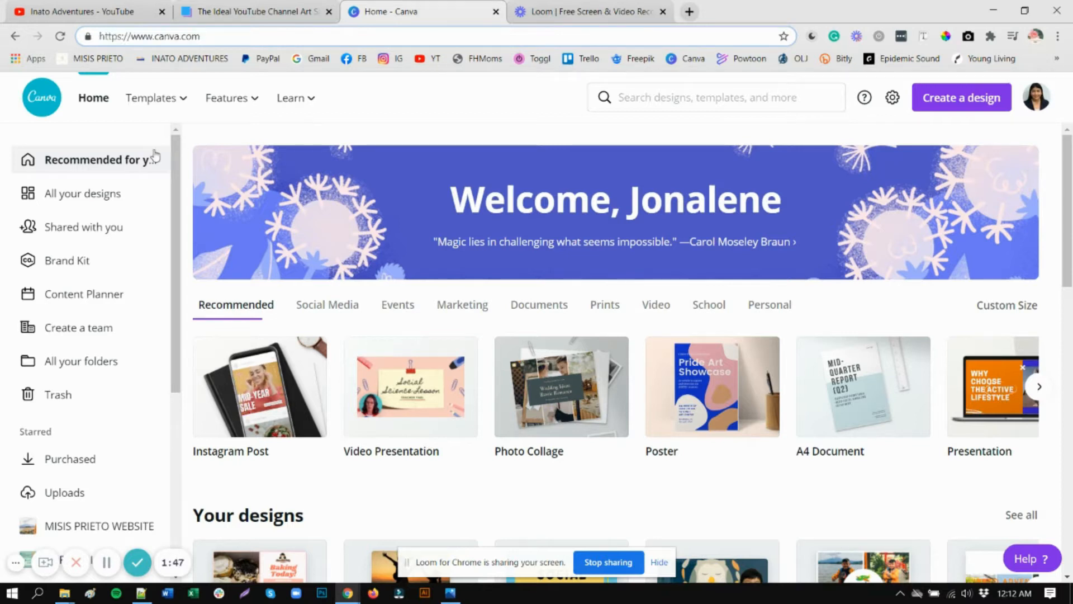
{"action": "scroll", "coordinate": [350, 421], "scroll_direction": "down", "scroll_amount": 10}
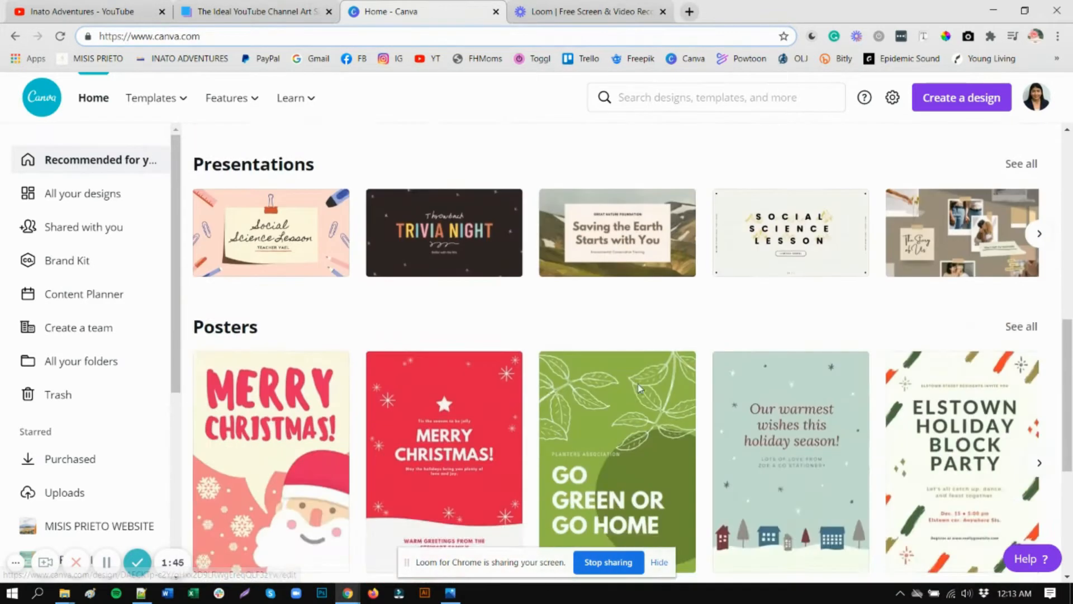
{"action": "scroll", "coordinate": [640, 386], "scroll_direction": "up", "scroll_amount": 10}
{"action": "mouse_move", "coordinate": [162, 100]}
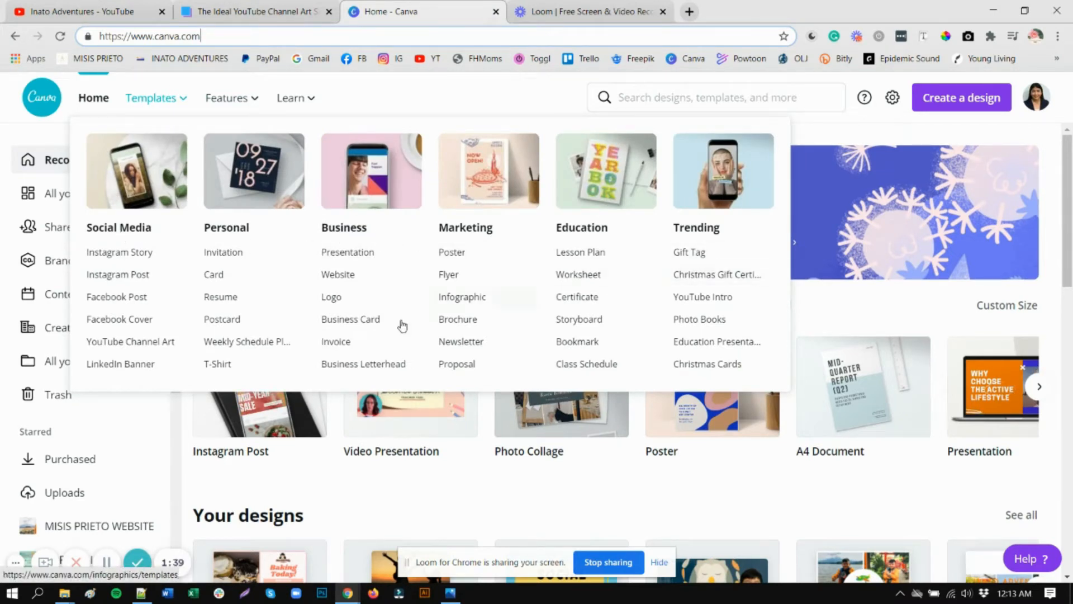
{"action": "left_click", "coordinate": [809, 137]}
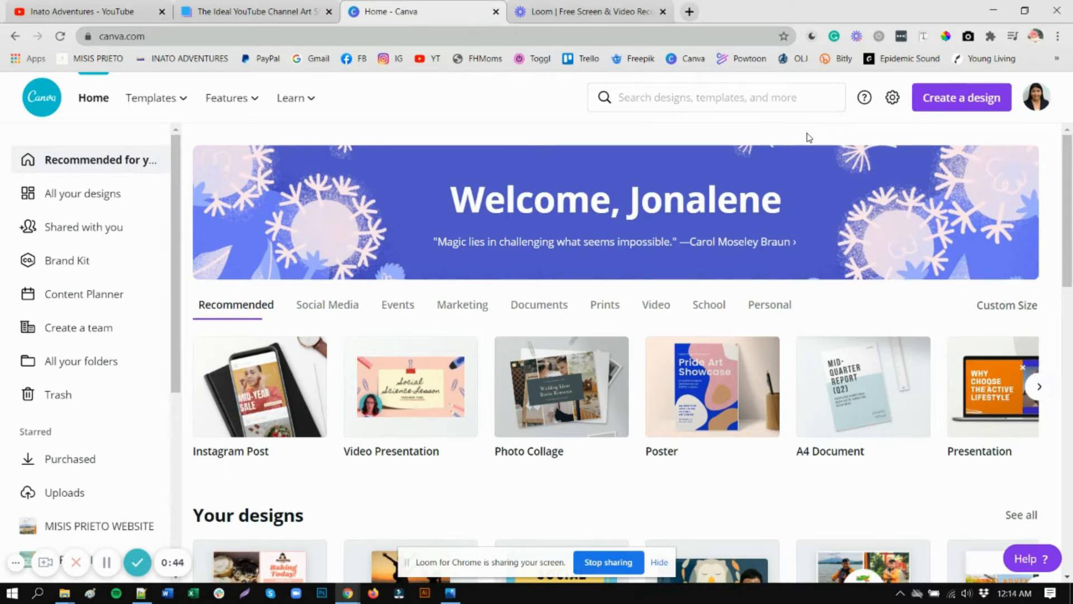
{"action": "mouse_move", "coordinate": [157, 99]}
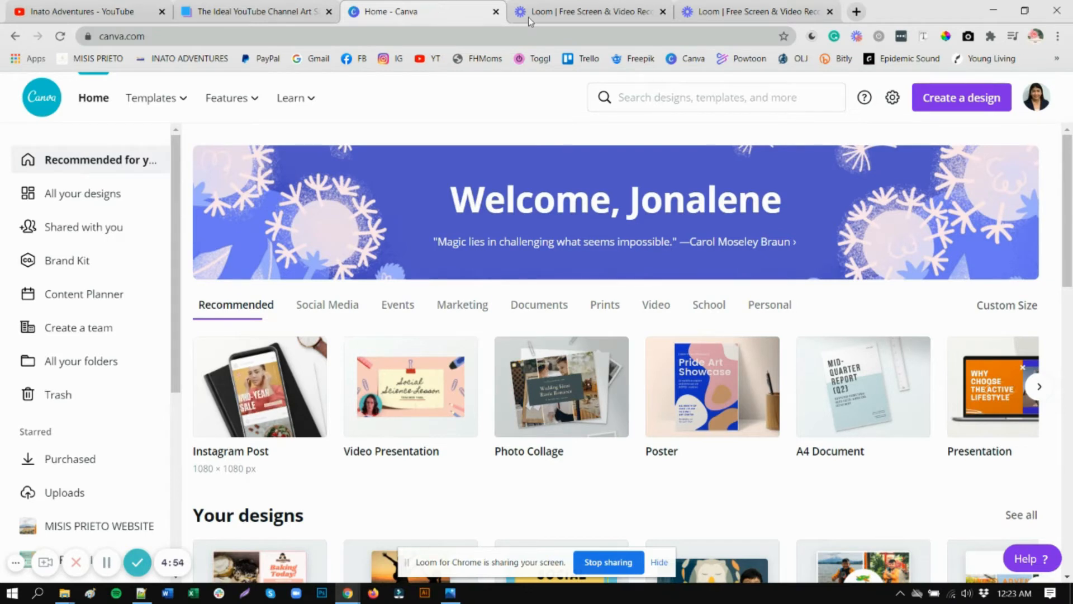
Find the "youtube channel" design types and create a blank YouTube Channel Art design, checking its size against the Snappa article
{"action": "left_click", "coordinate": [946, 106]}
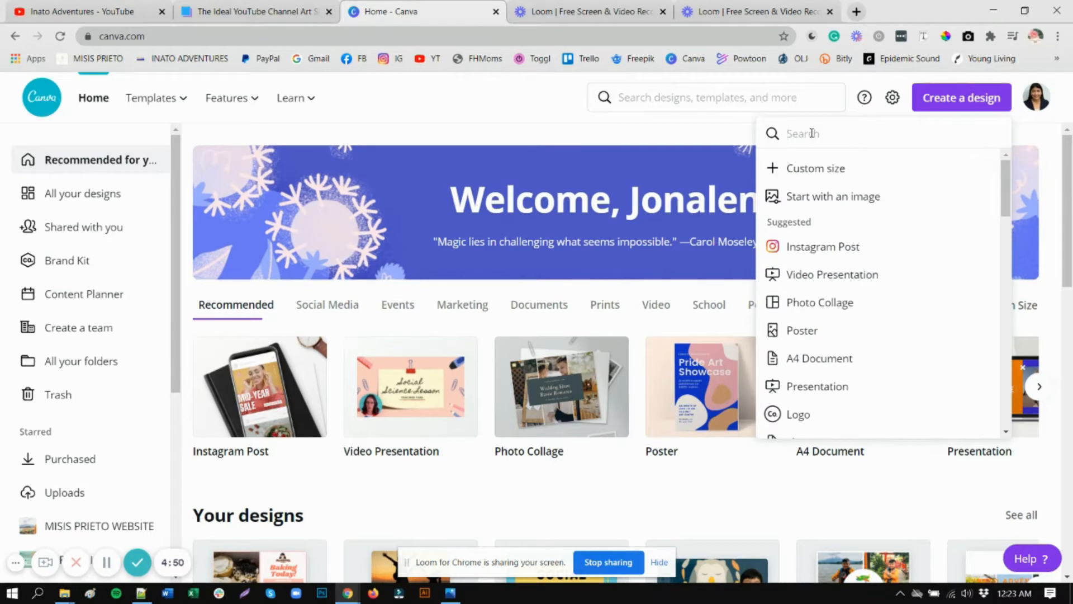
{"action": "type", "text": "youtube channel"}
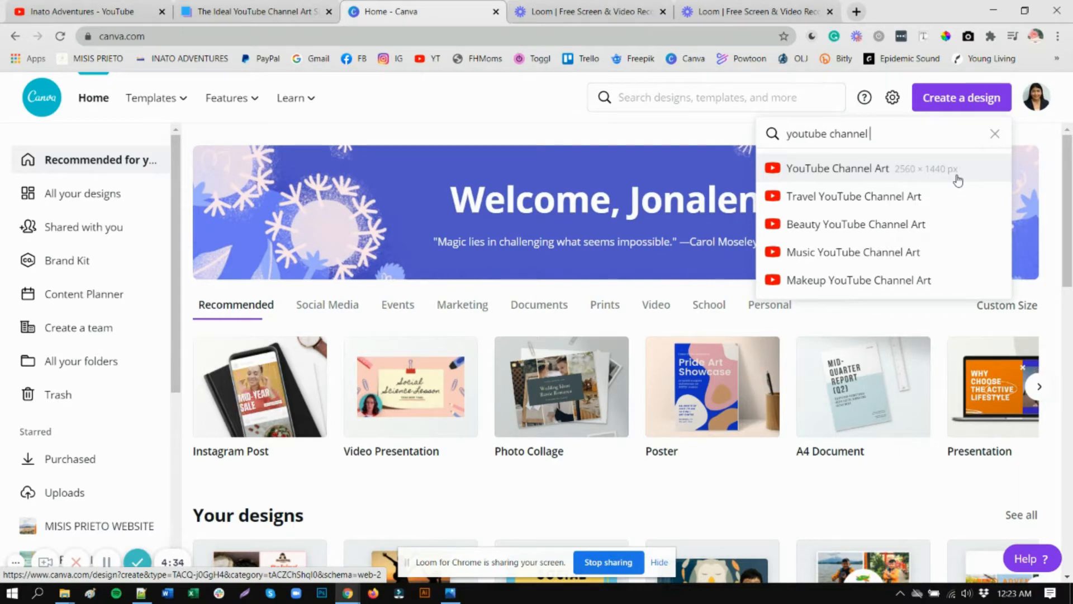
{"action": "left_click", "coordinate": [297, 13]}
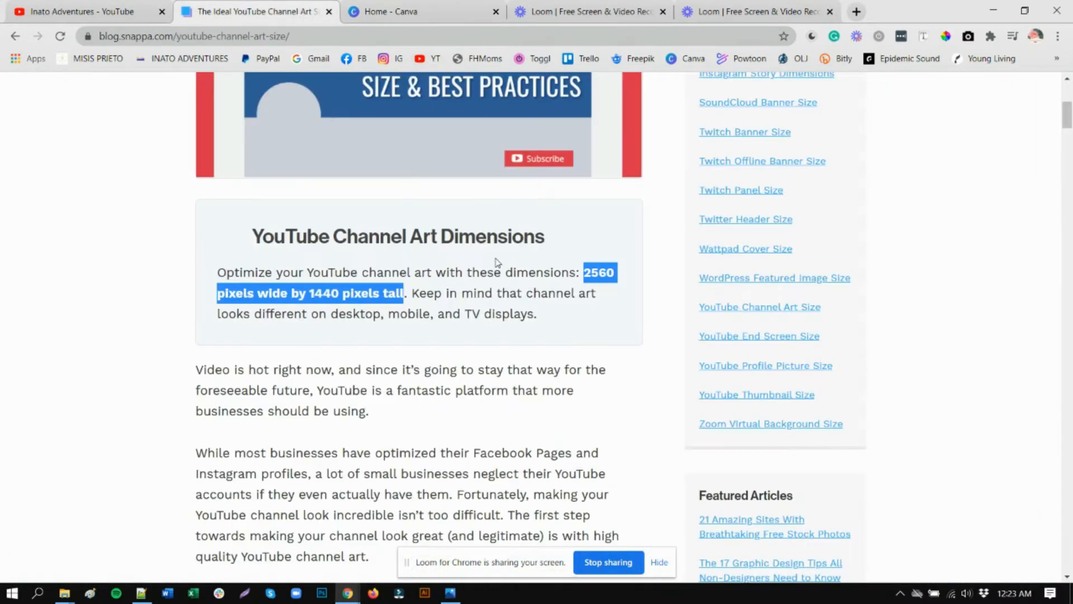
{"action": "left_click", "coordinate": [590, 276]}
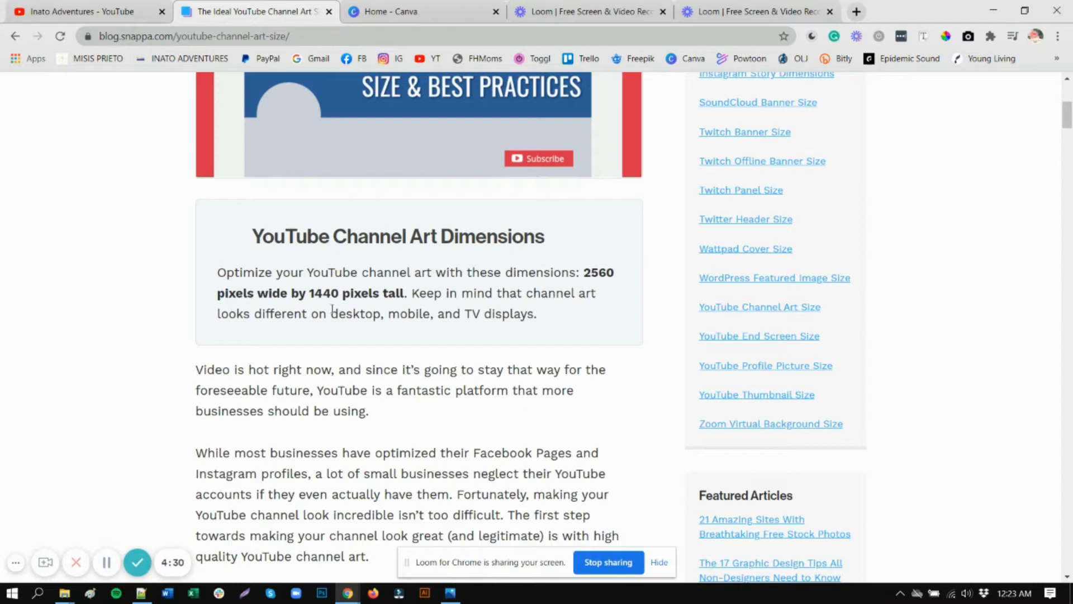
{"action": "left_click", "coordinate": [416, 24]}
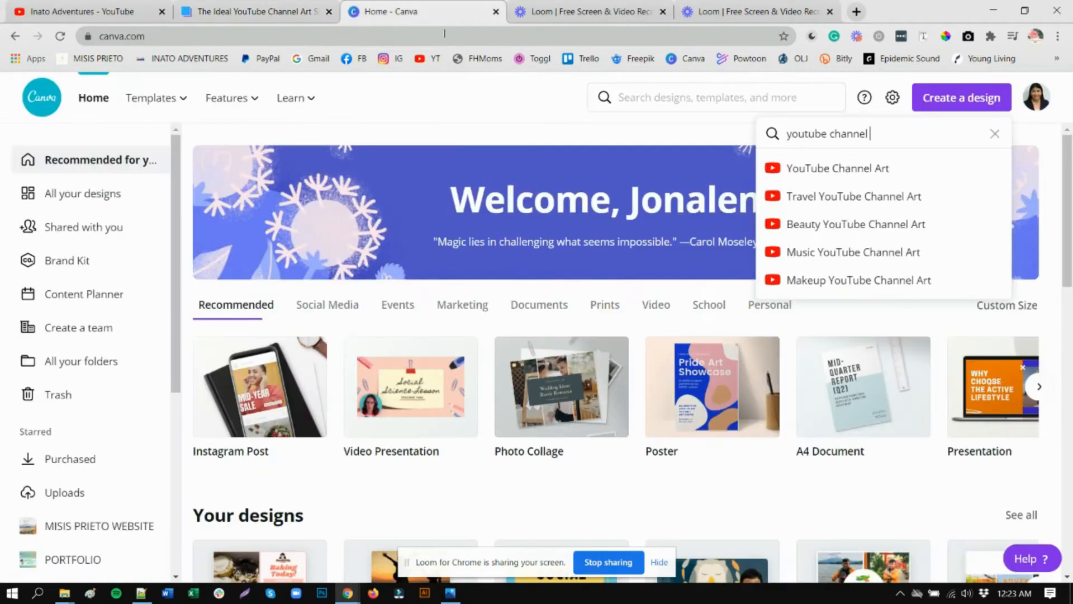
{"action": "left_click", "coordinate": [839, 169]}
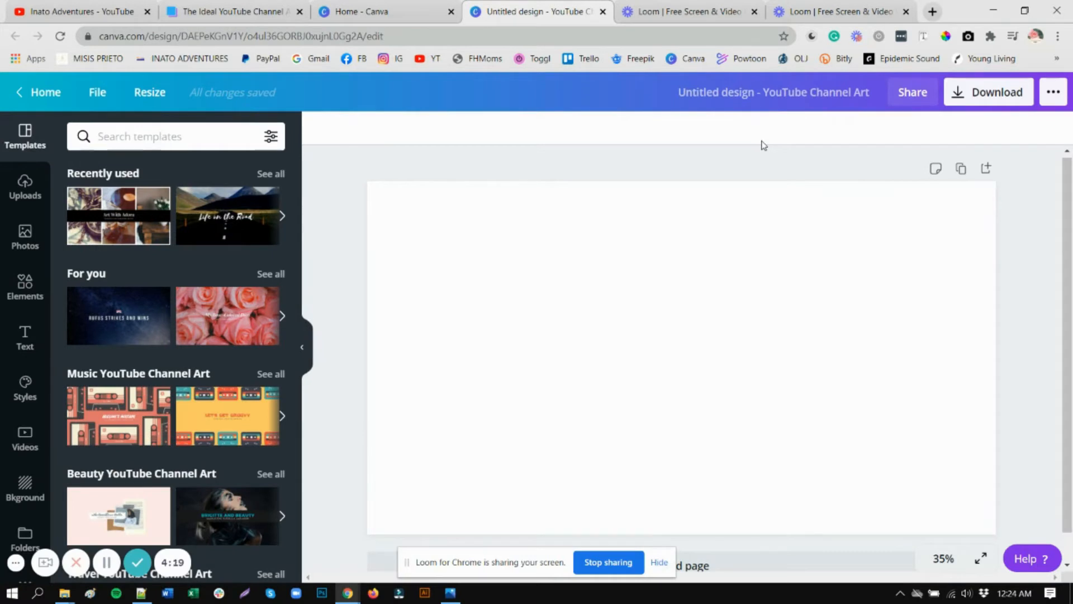
Rename the untitled design as "Inato Adventures New Channel Art"
{"action": "left_click", "coordinate": [749, 92]}
{"action": "key", "text": "BackSpace"}
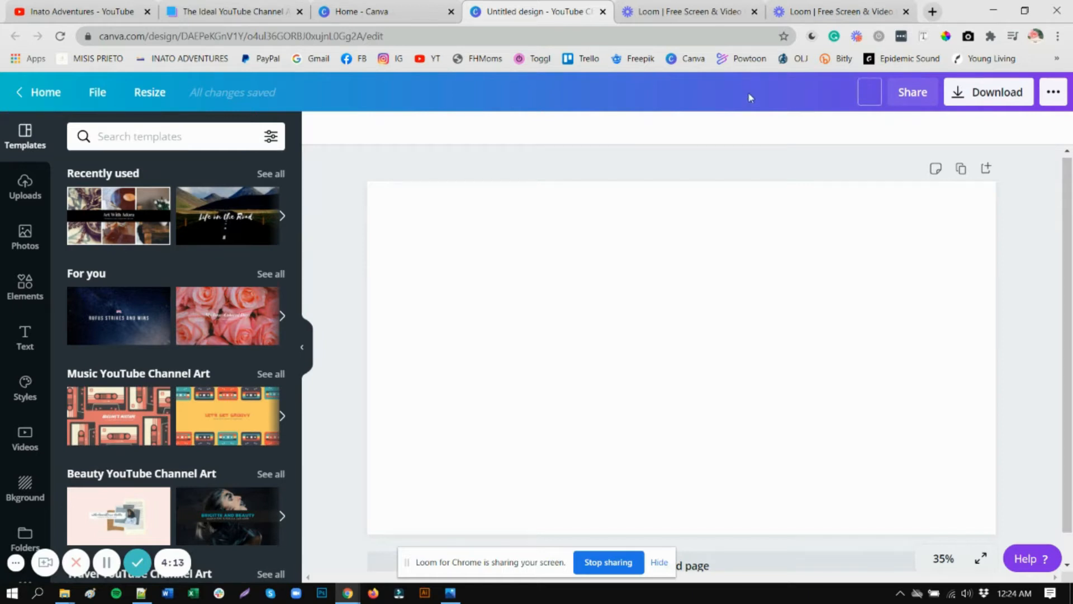
{"action": "type", "text": "Inato ADve"}
{"action": "type", "text": "ntures"}
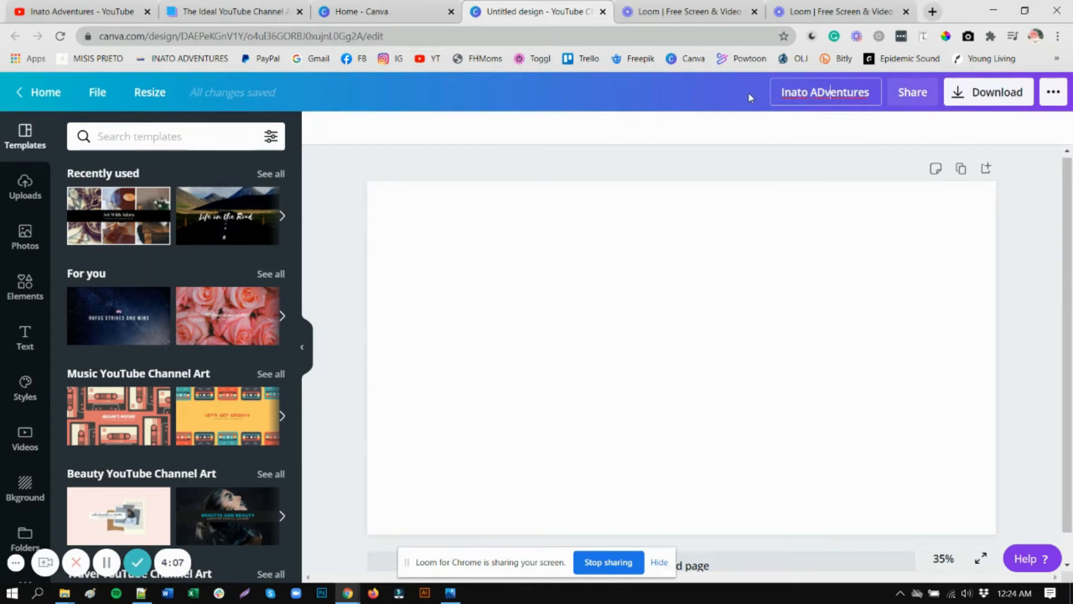
{"action": "key", "text": "BackSpace"}
{"action": "type", "text": "d"}
{"action": "key", "text": "End"}
{"action": "type", "text": "New Channel Art"}
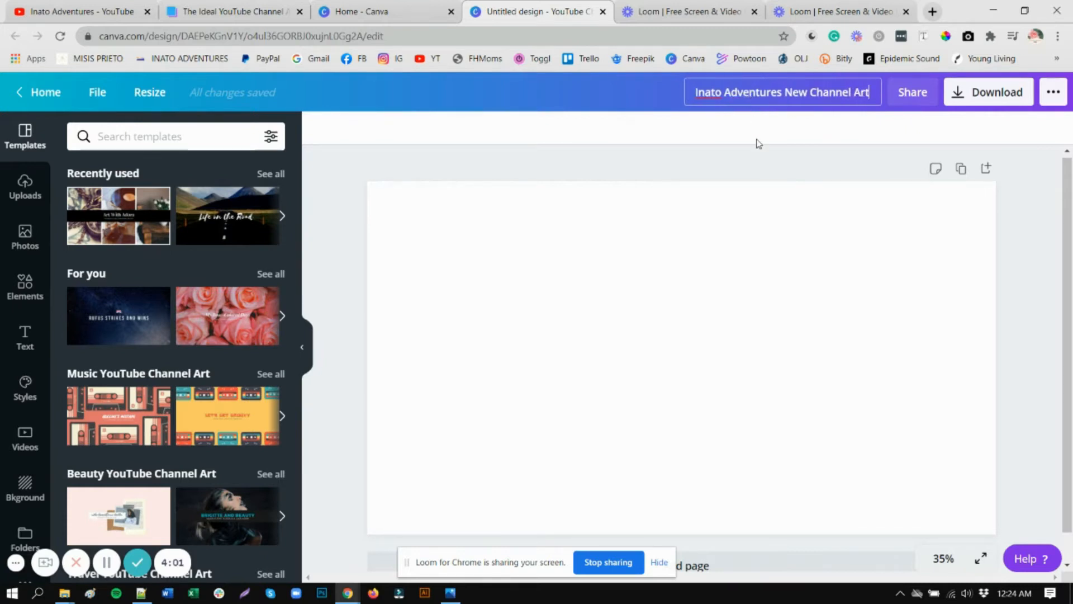
{"action": "key", "text": "Return"}
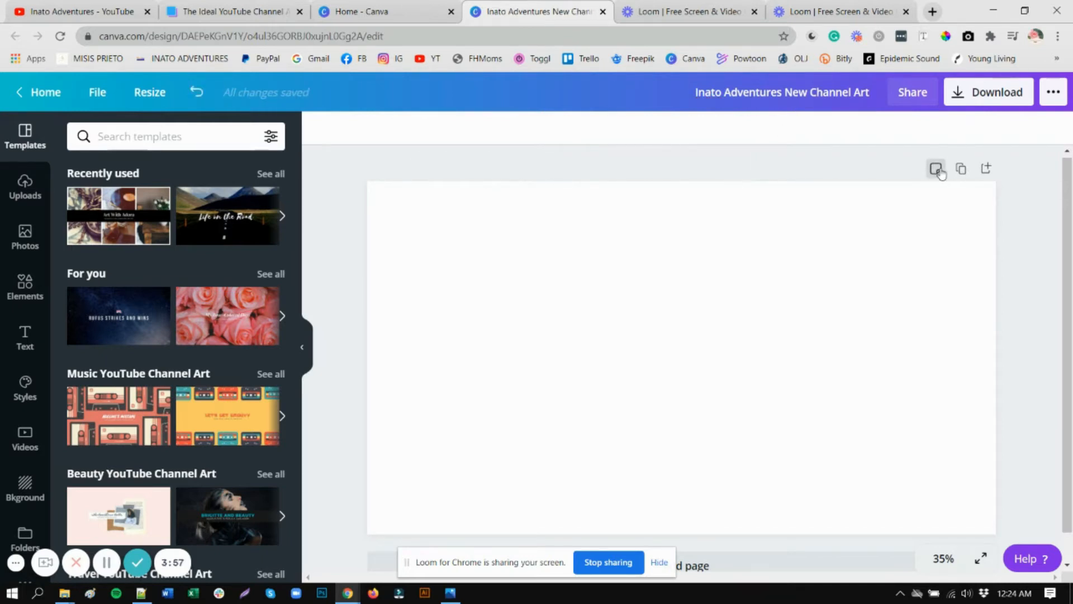
Browse the available YouTube channel art templates across the themed categories and all results
{"action": "scroll", "coordinate": [200, 374], "scroll_direction": "down", "scroll_amount": 1}
{"action": "scroll", "coordinate": [200, 375], "scroll_direction": "down", "scroll_amount": 7}
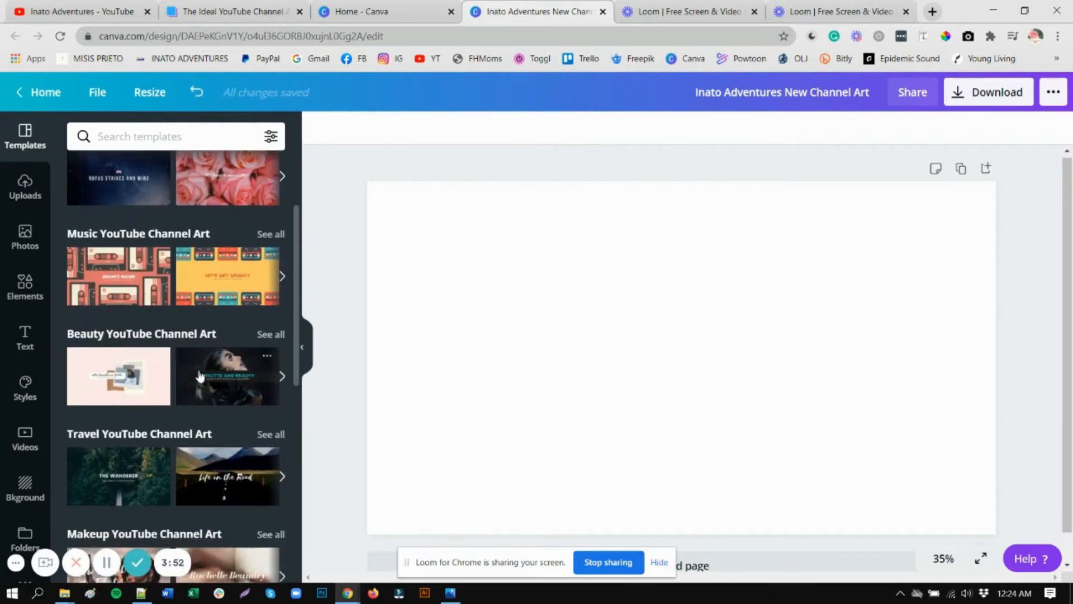
{"action": "scroll", "coordinate": [187, 367], "scroll_direction": "down", "scroll_amount": 4}
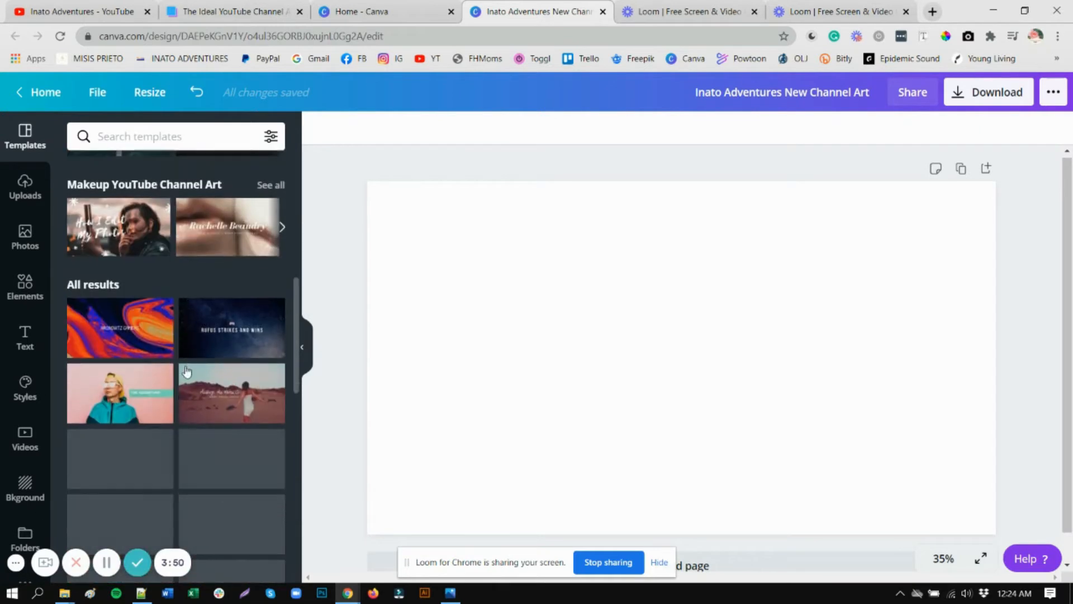
{"action": "scroll", "coordinate": [192, 399], "scroll_direction": "up", "scroll_amount": 4}
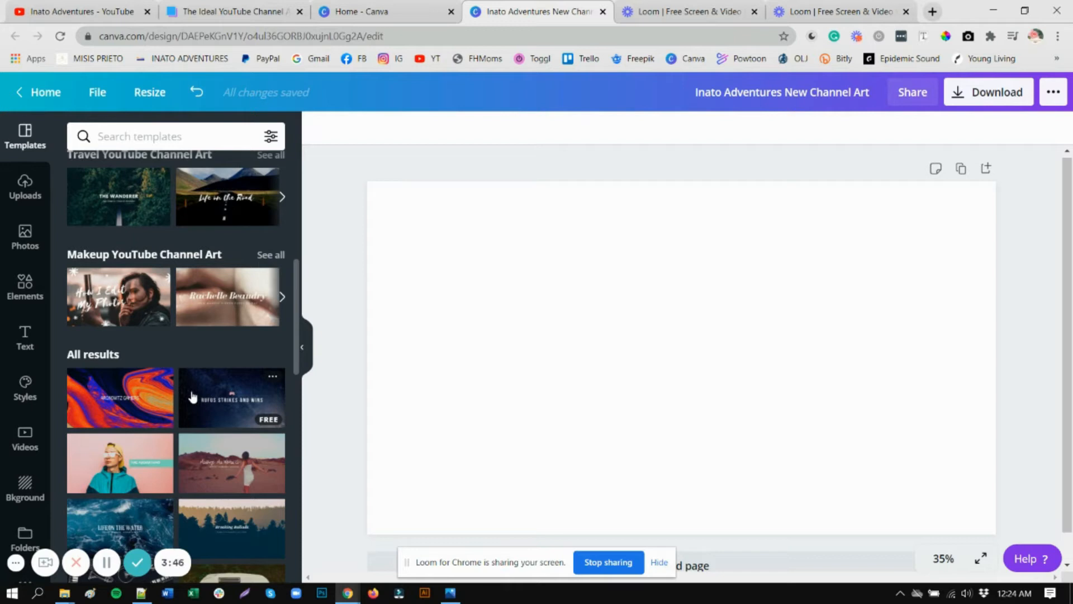
Review the text and logo safe area template in the Snappa article and return to the Canva channel art design
{"action": "left_click", "coordinate": [235, 12]}
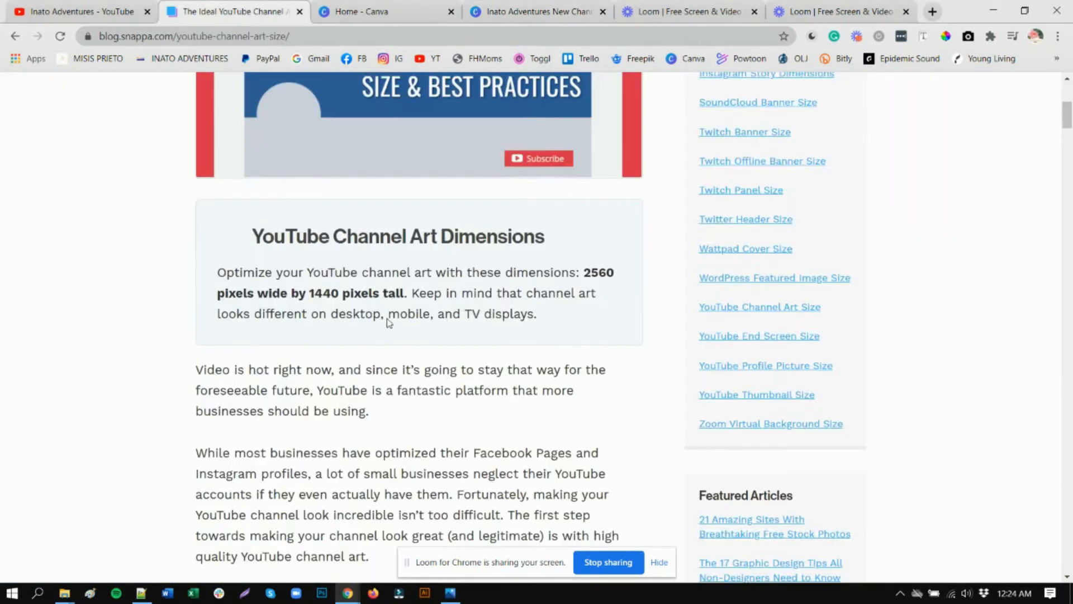
{"action": "scroll", "coordinate": [450, 375], "scroll_direction": "down", "scroll_amount": 15}
{"action": "scroll", "coordinate": [450, 375], "scroll_direction": "down", "scroll_amount": 7}
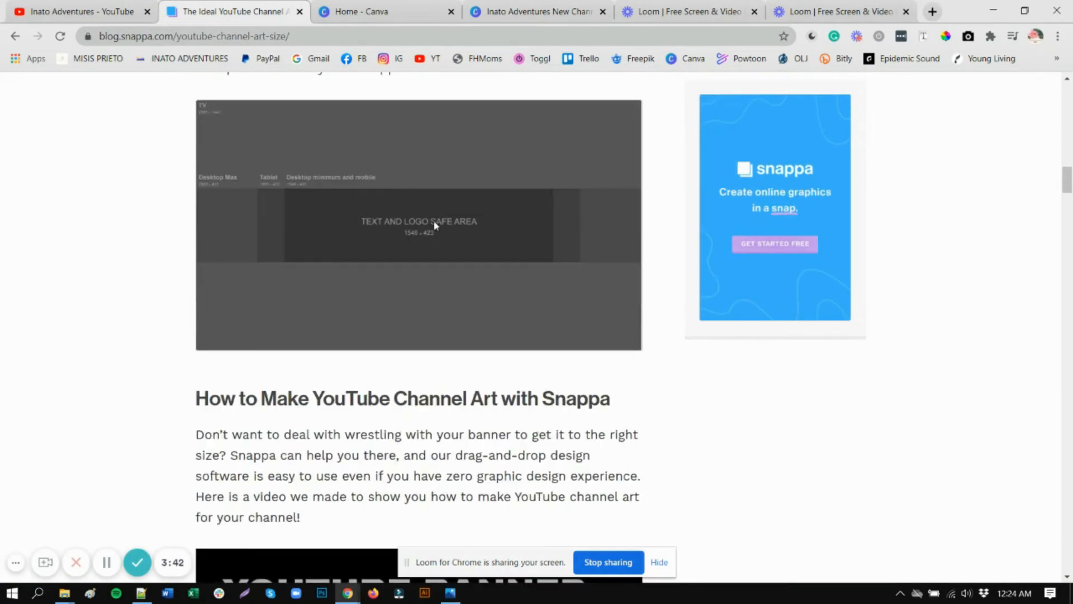
{"action": "left_click", "coordinate": [349, 17]}
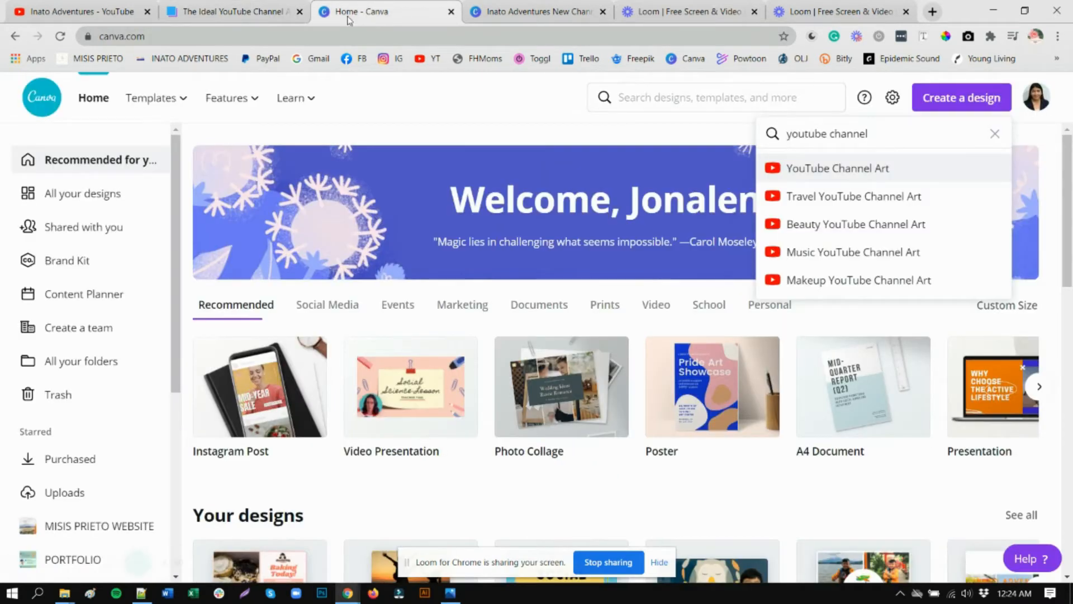
{"action": "left_click", "coordinate": [537, 11]}
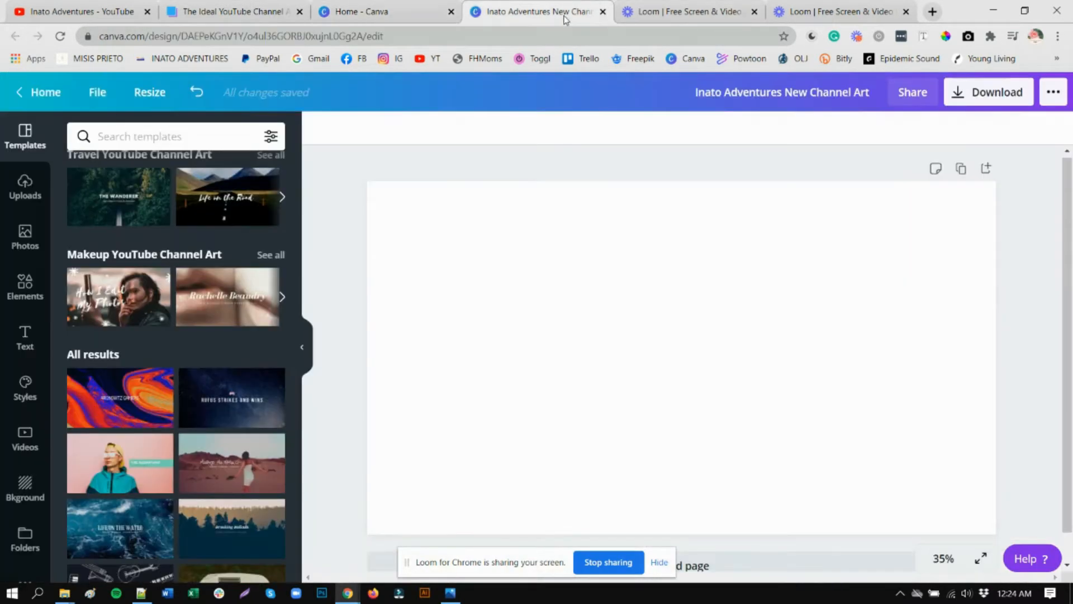
Upload "Youtube Channel Art Ideal Size.png" from the device's Downloads > New Channel Art folder to the media uploads
{"action": "left_click", "coordinate": [25, 190]}
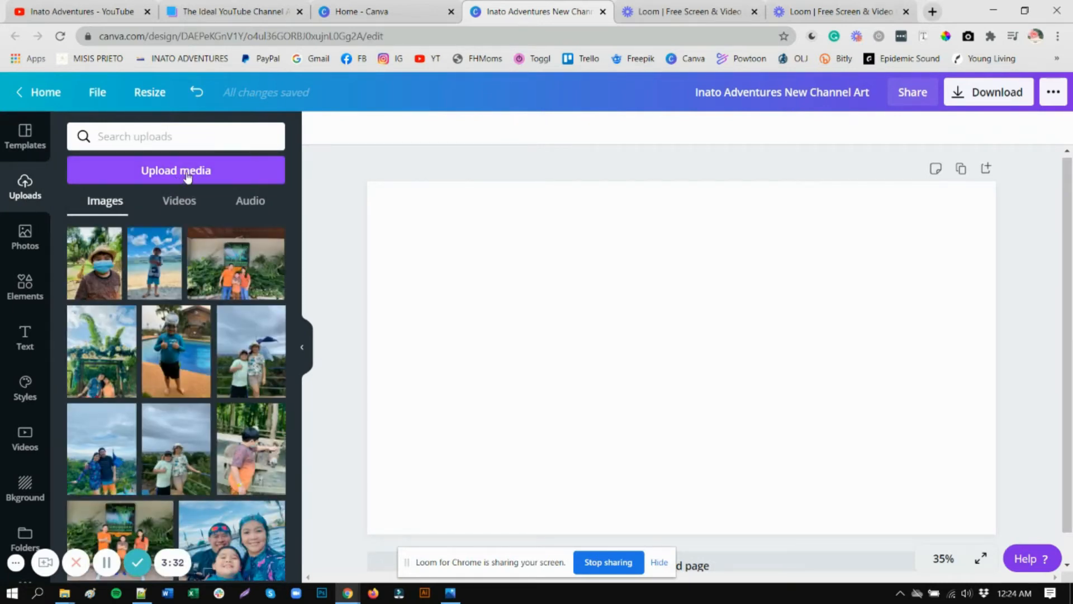
{"action": "left_click", "coordinate": [233, 174]}
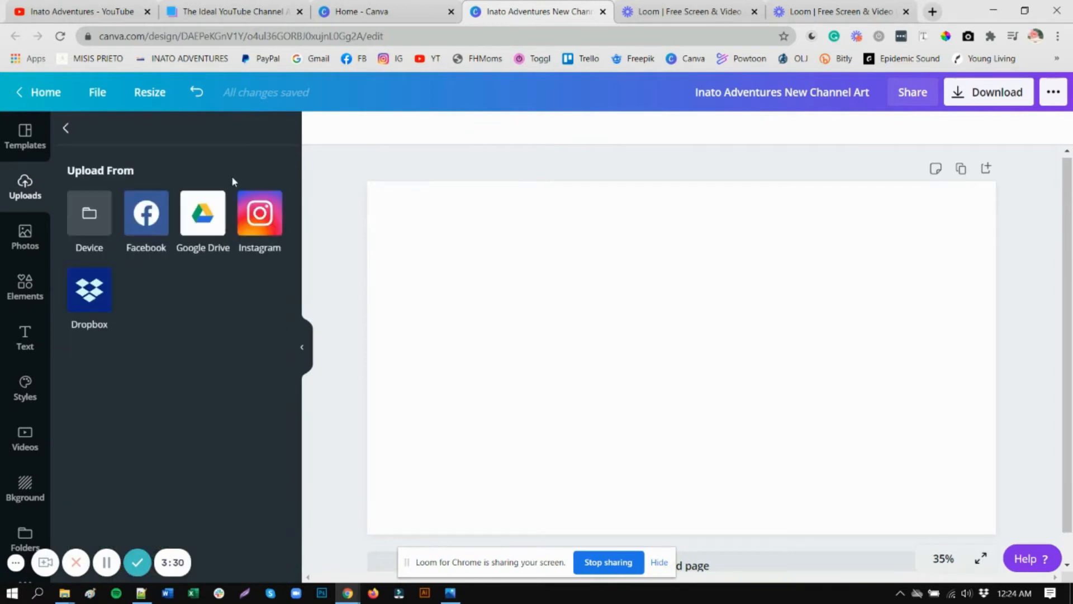
{"action": "left_click", "coordinate": [88, 220]}
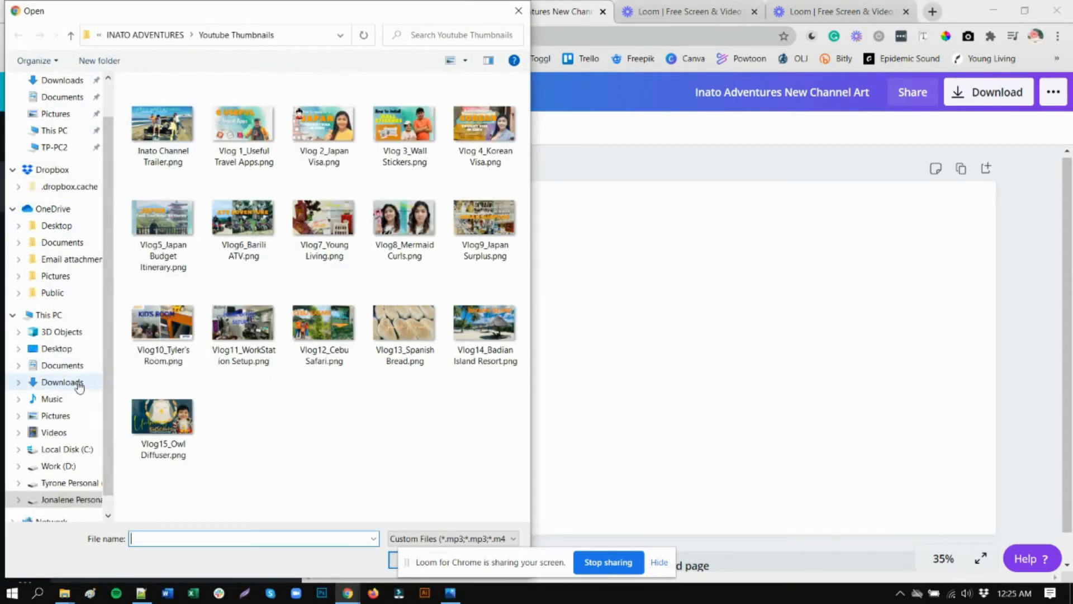
{"action": "left_click", "coordinate": [79, 384]}
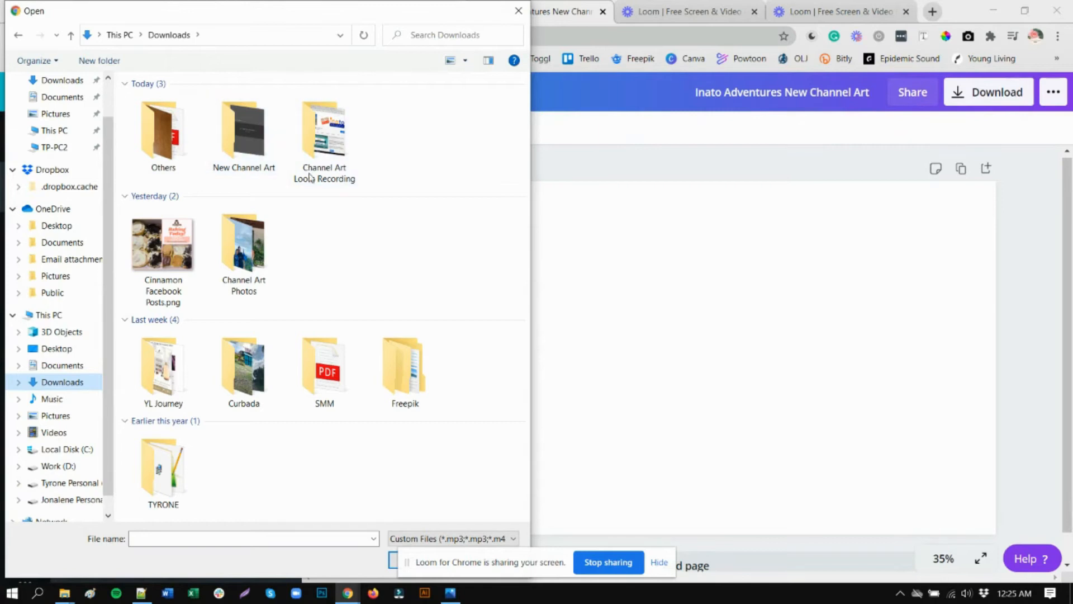
{"action": "double_click", "coordinate": [239, 139]}
{"action": "left_click", "coordinate": [167, 126]}
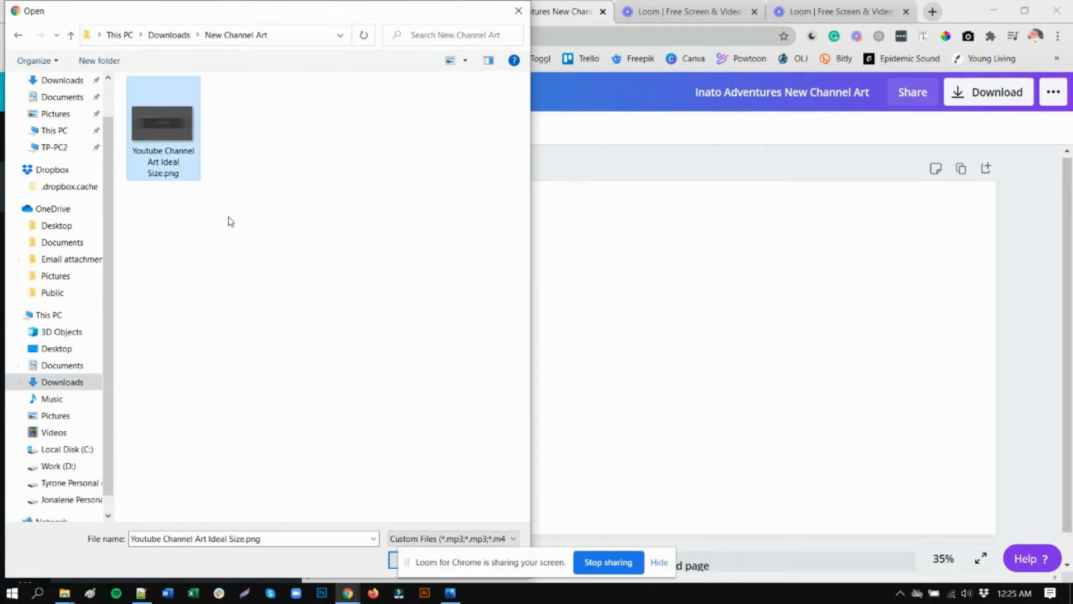
{"action": "left_click_drag", "start_coordinate": [489, 560], "coordinate": [814, 558]}
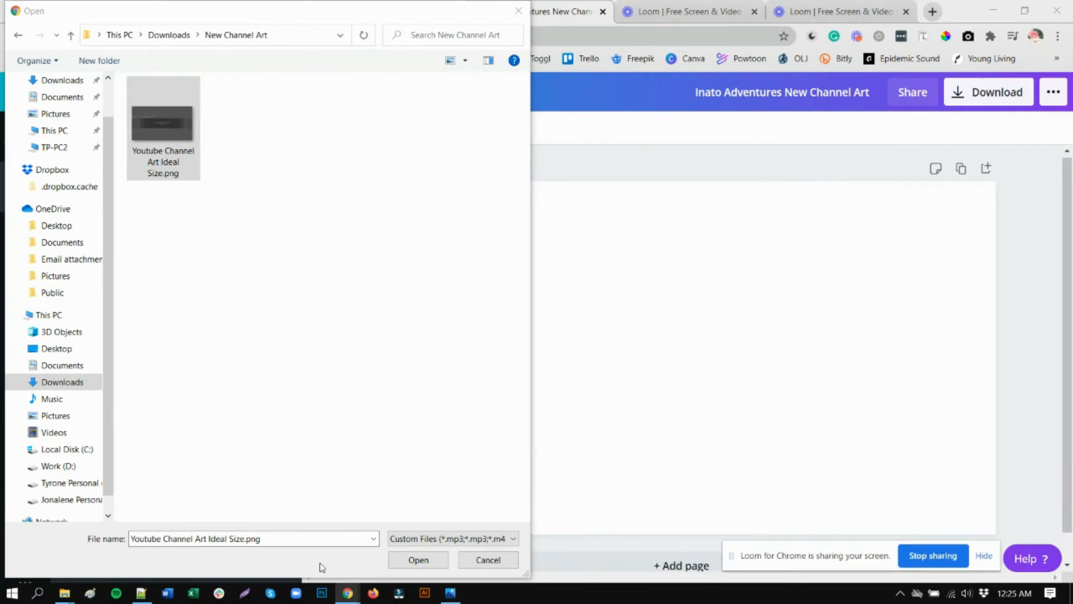
{"action": "left_click", "coordinate": [418, 560]}
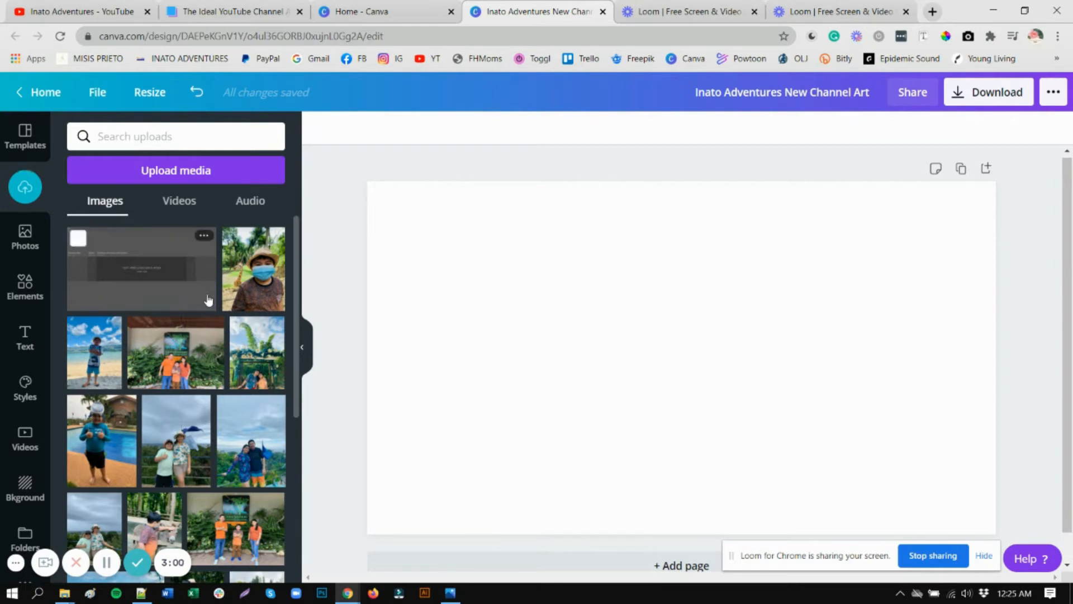
Fill the blank page with a single-image grid and place the uploaded Youtube Channel Art Ideal Size template in it
{"action": "left_click_drag", "start_coordinate": [140, 250], "coordinate": [628, 369]}
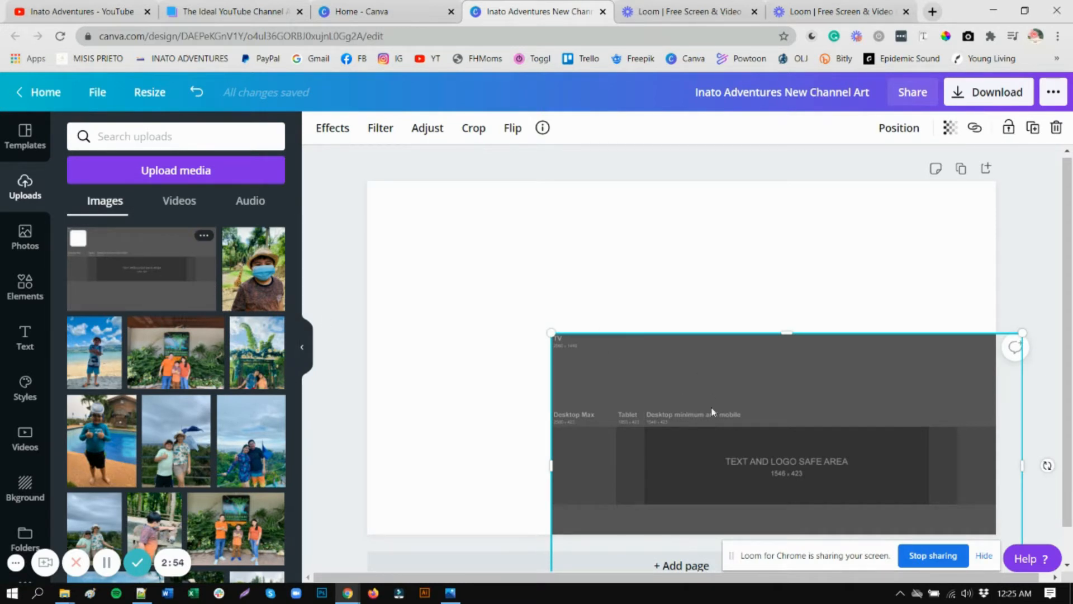
{"action": "key", "text": "Delete"}
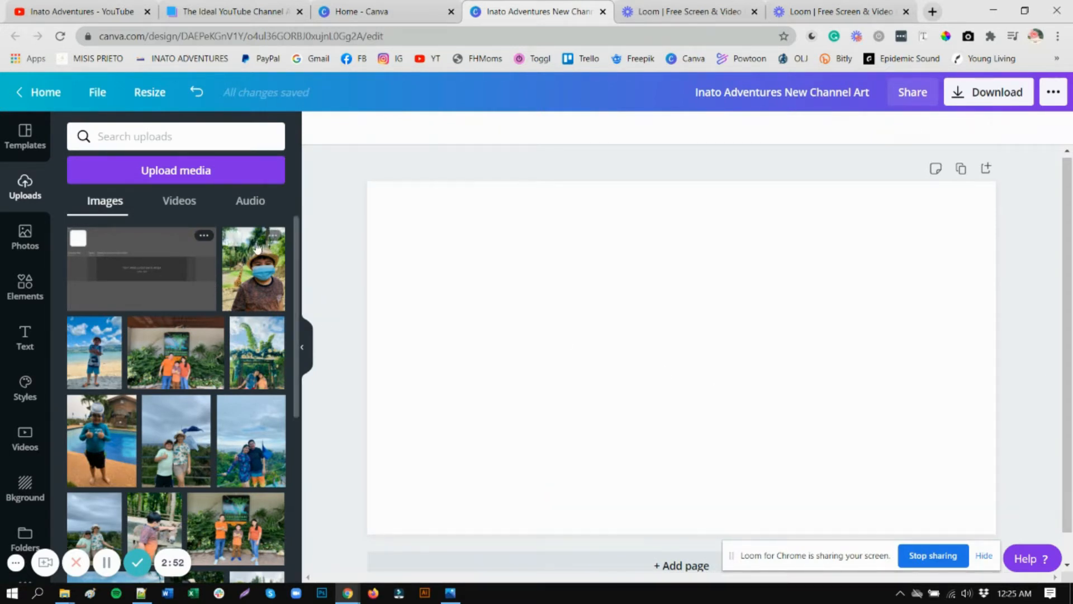
{"action": "left_click", "coordinate": [33, 288]}
{"action": "scroll", "coordinate": [163, 311], "scroll_direction": "down", "scroll_amount": 4}
{"action": "scroll", "coordinate": [94, 324], "scroll_direction": "down", "scroll_amount": 3}
{"action": "scroll", "coordinate": [111, 358], "scroll_direction": "down", "scroll_amount": 3}
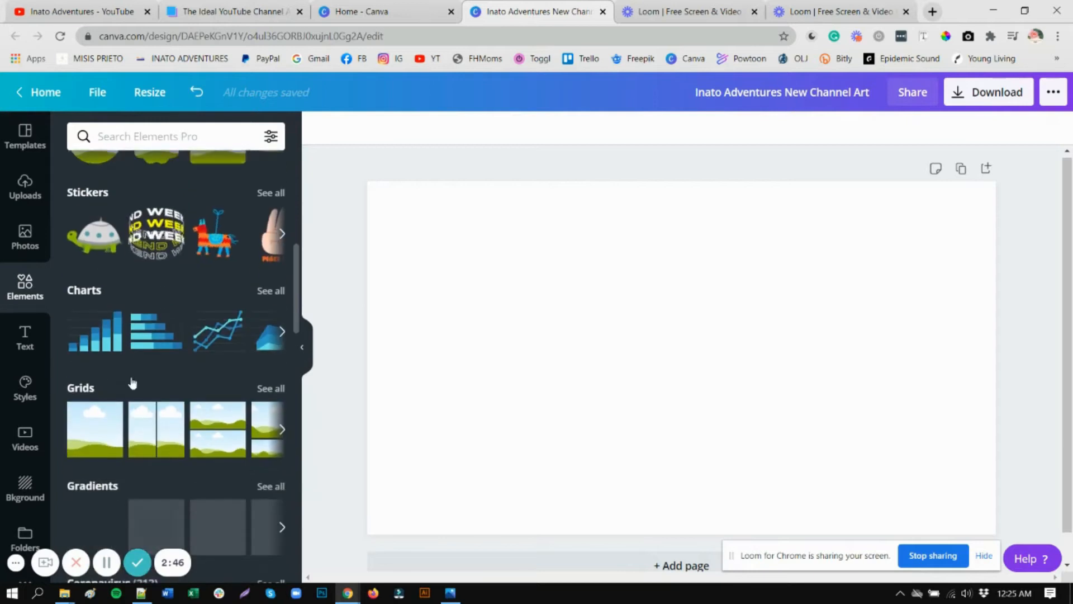
{"action": "left_click", "coordinate": [270, 370]}
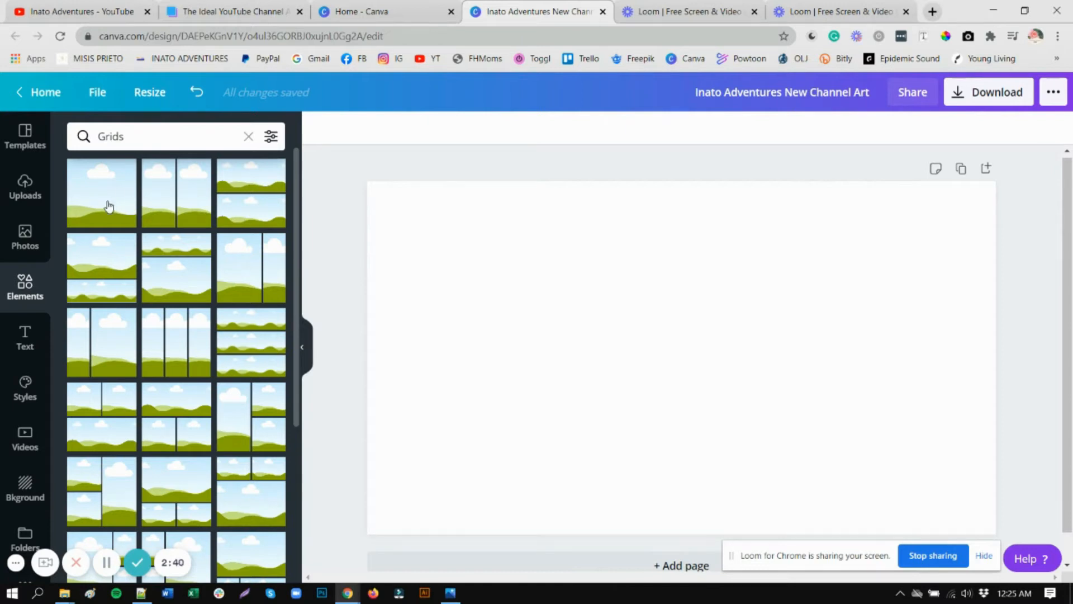
{"action": "left_click_drag", "start_coordinate": [98, 191], "coordinate": [393, 219]}
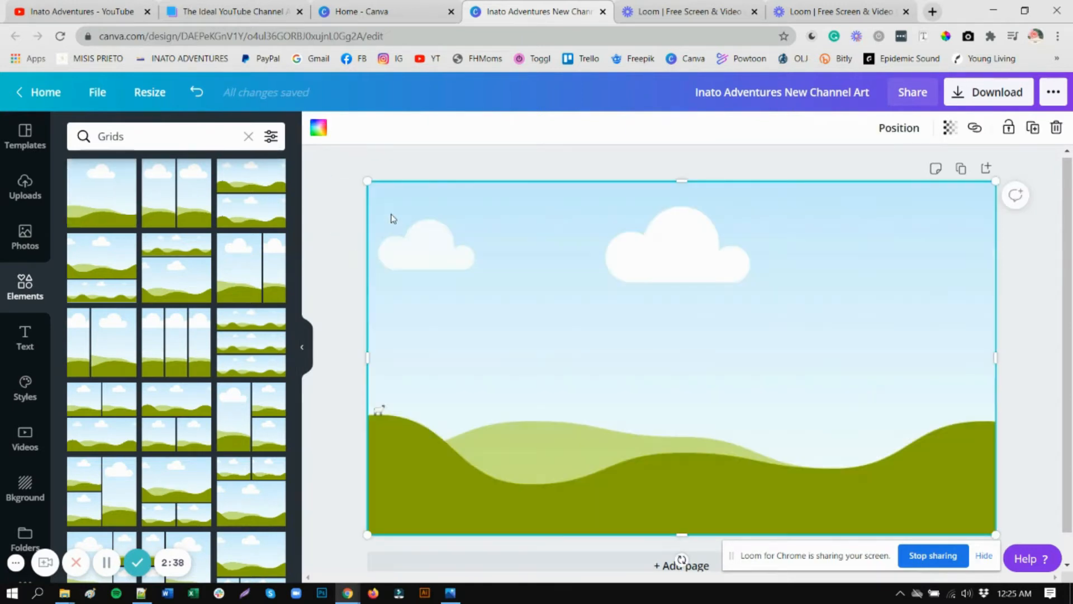
{"action": "left_click", "coordinate": [1043, 335]}
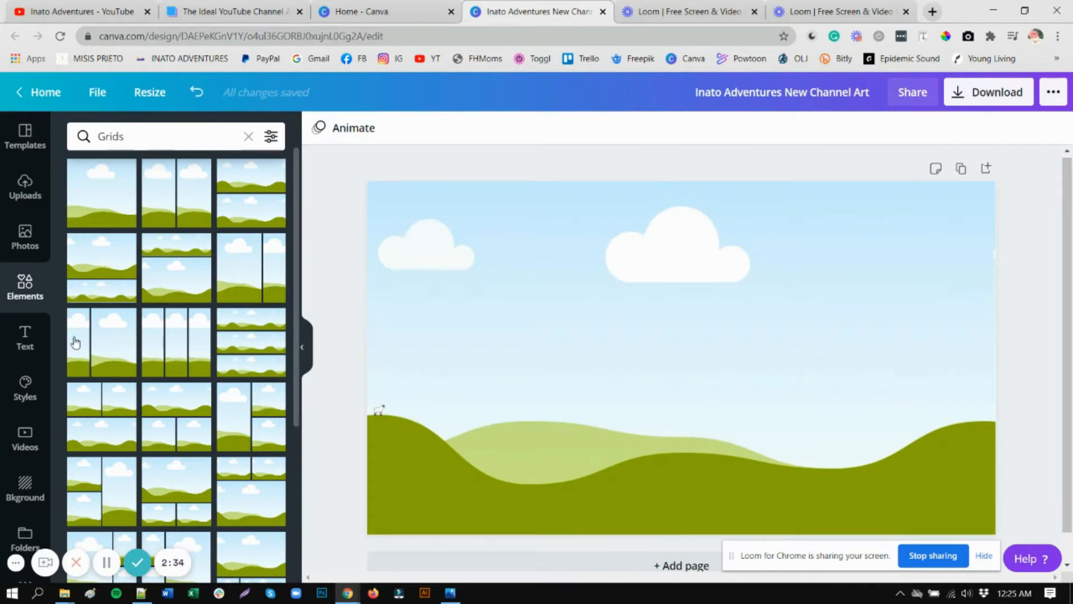
{"action": "left_click", "coordinate": [43, 196]}
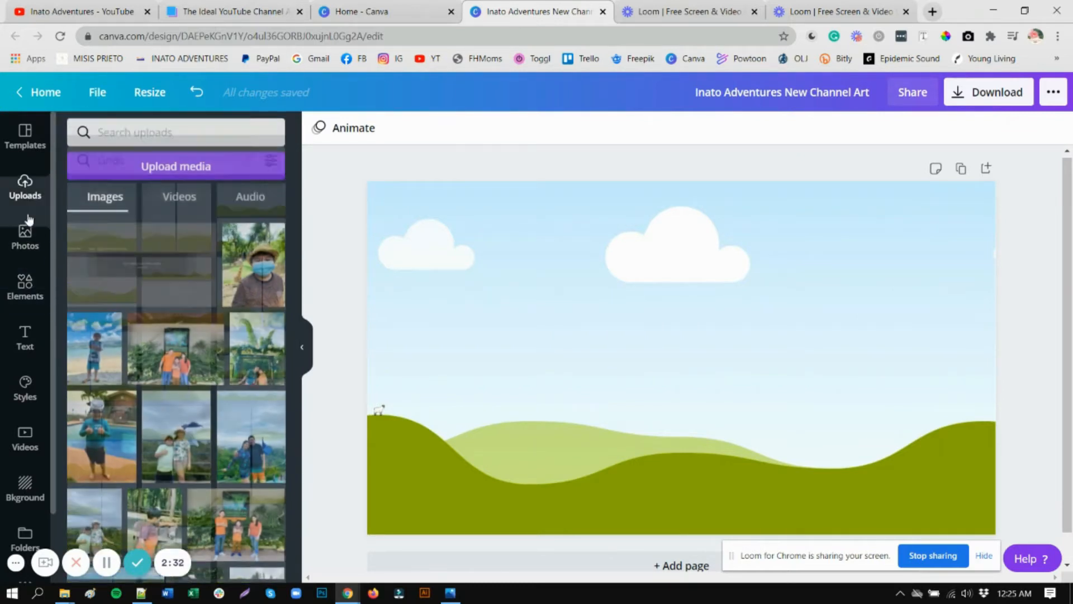
{"action": "left_click_drag", "start_coordinate": [127, 263], "coordinate": [448, 241]}
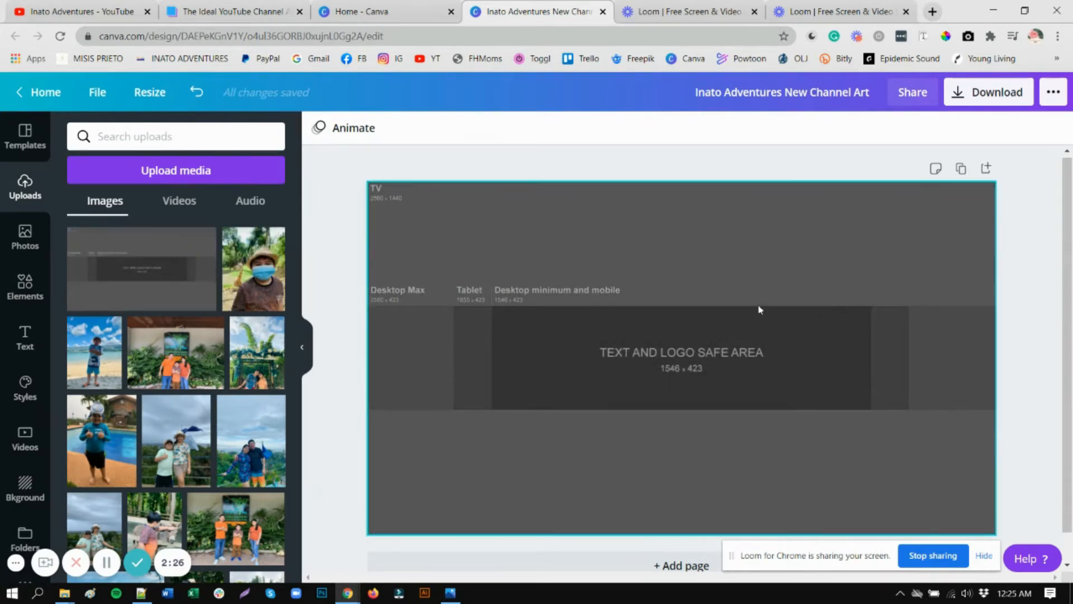
Clear the Grids search in the elements library and bring the Grids category back into view
{"action": "left_click", "coordinate": [21, 291]}
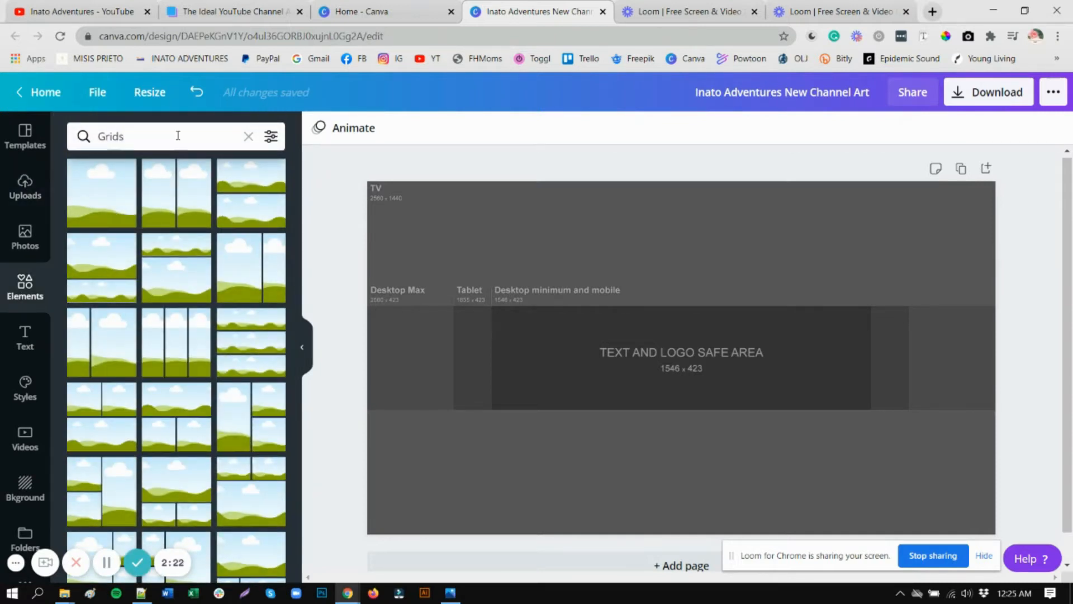
{"action": "left_click", "coordinate": [248, 137]}
{"action": "scroll", "coordinate": [202, 426], "scroll_direction": "up", "scroll_amount": 3}
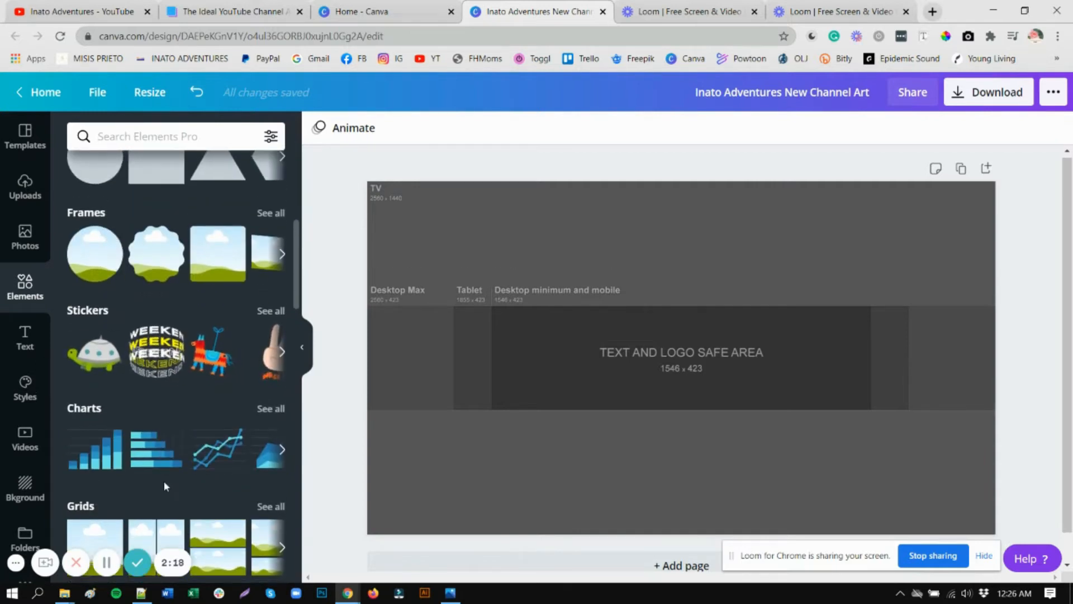
{"action": "scroll", "coordinate": [163, 481], "scroll_direction": "down", "scroll_amount": 1}
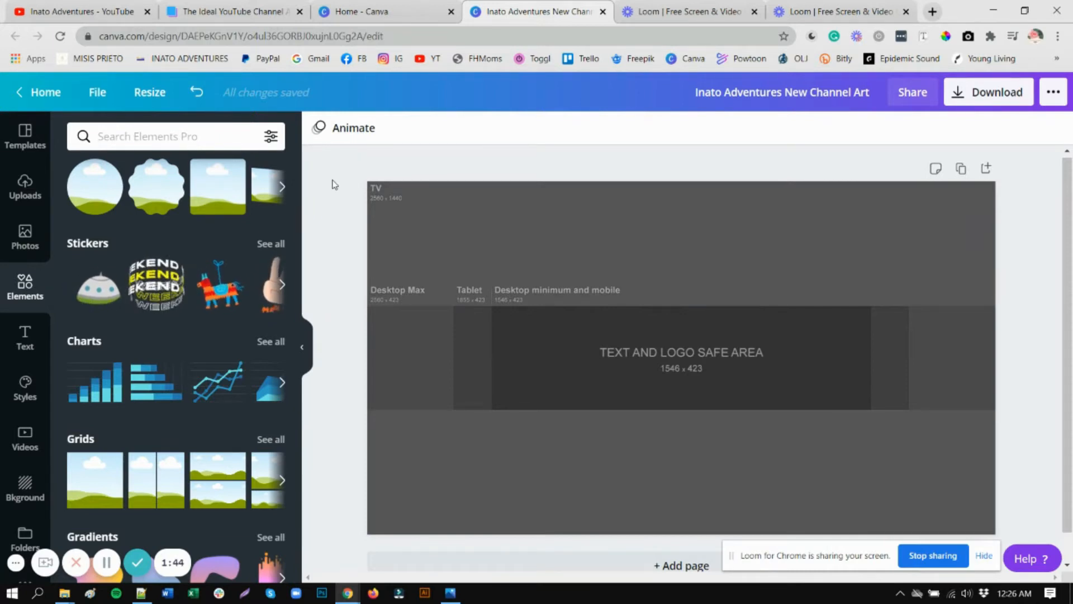
Show the rulers and place two horizontal and two vertical guides around the template's text and logo safe area
{"action": "left_click", "coordinate": [98, 96]}
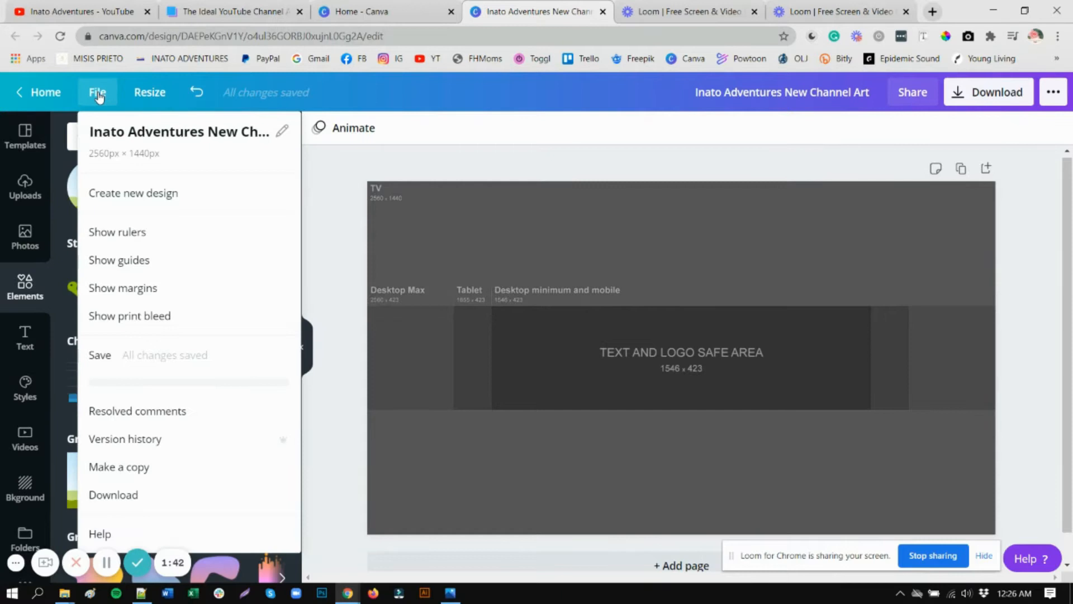
{"action": "left_click", "coordinate": [143, 236]}
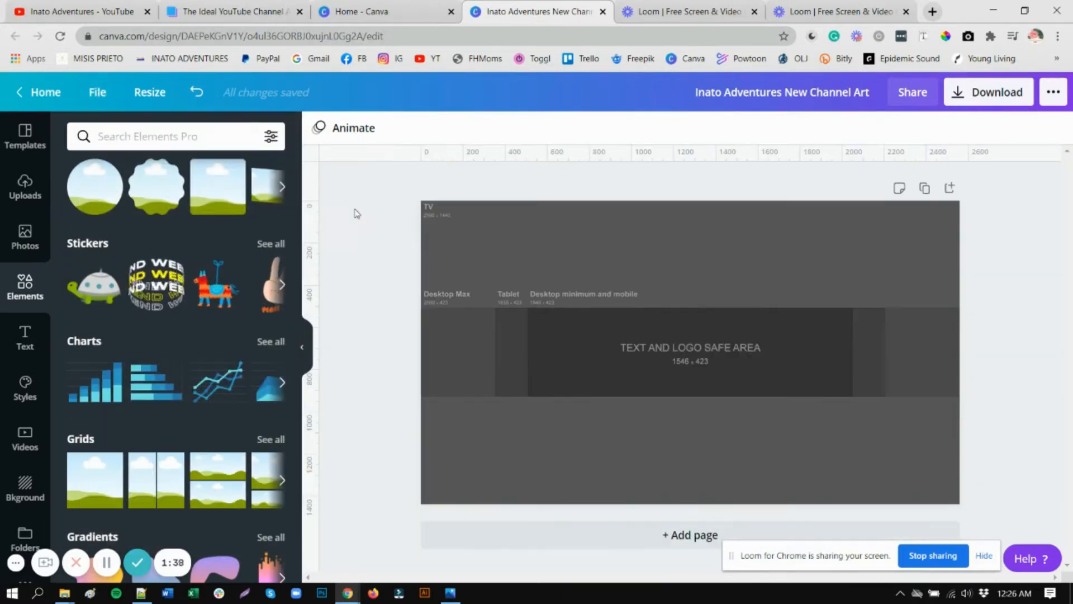
{"action": "left_click_drag", "start_coordinate": [656, 154], "coordinate": [689, 309]}
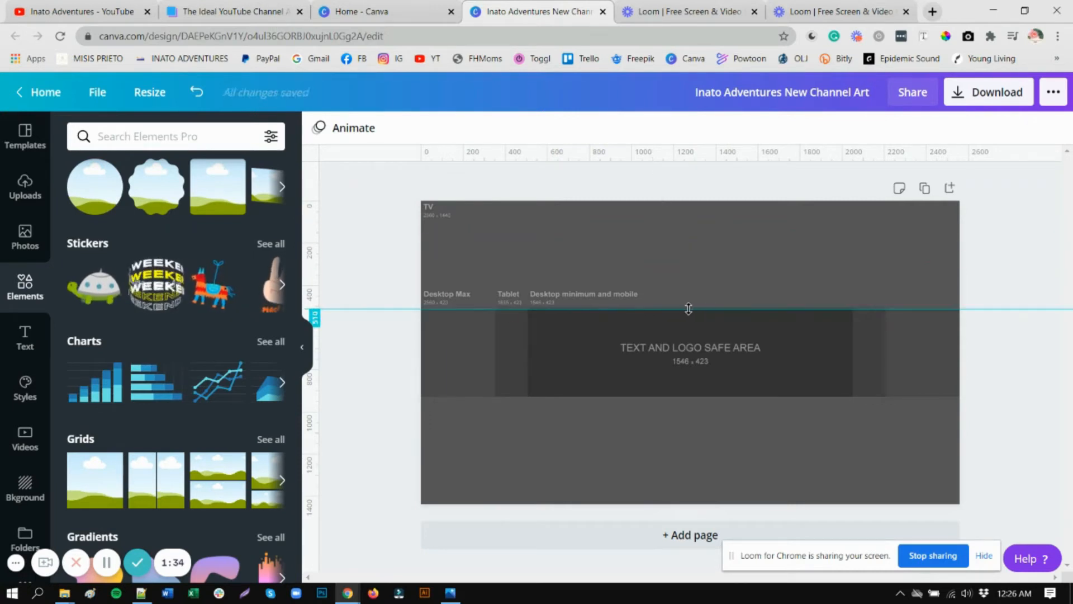
{"action": "left_click", "coordinate": [302, 346]}
{"action": "left_click_drag", "start_coordinate": [57, 272], "coordinate": [724, 343]}
{"action": "left_click_drag", "start_coordinate": [87, 267], "coordinate": [409, 291]}
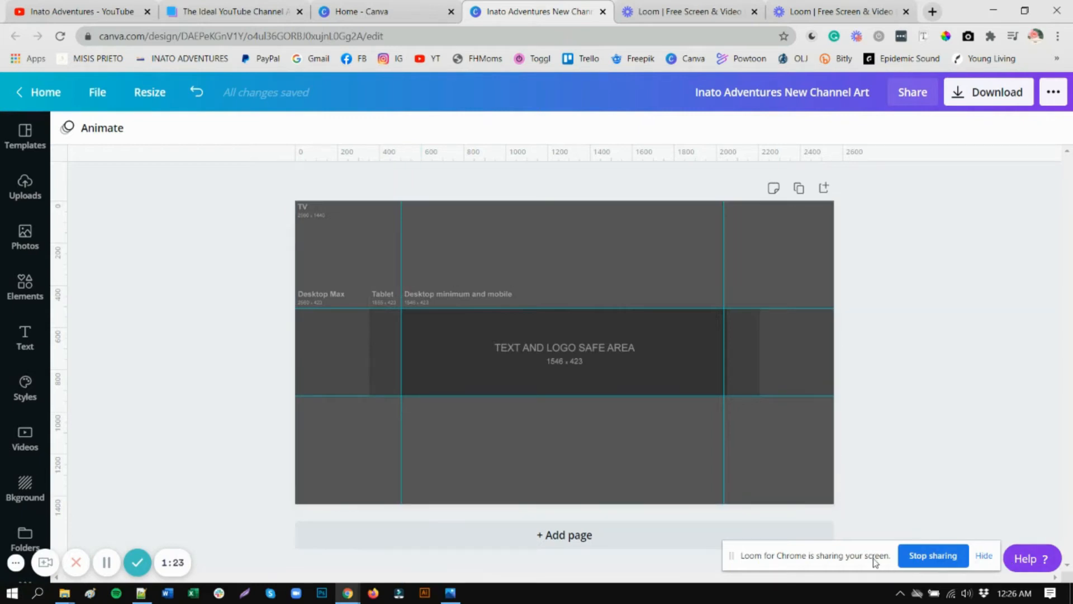
Fine-tune all four guides at 75% zoom so they align with the edges of the 1546 x 423 safe area
{"action": "left_click_drag", "start_coordinate": [870, 559], "coordinate": [347, 556]}
{"action": "left_click", "coordinate": [944, 558]}
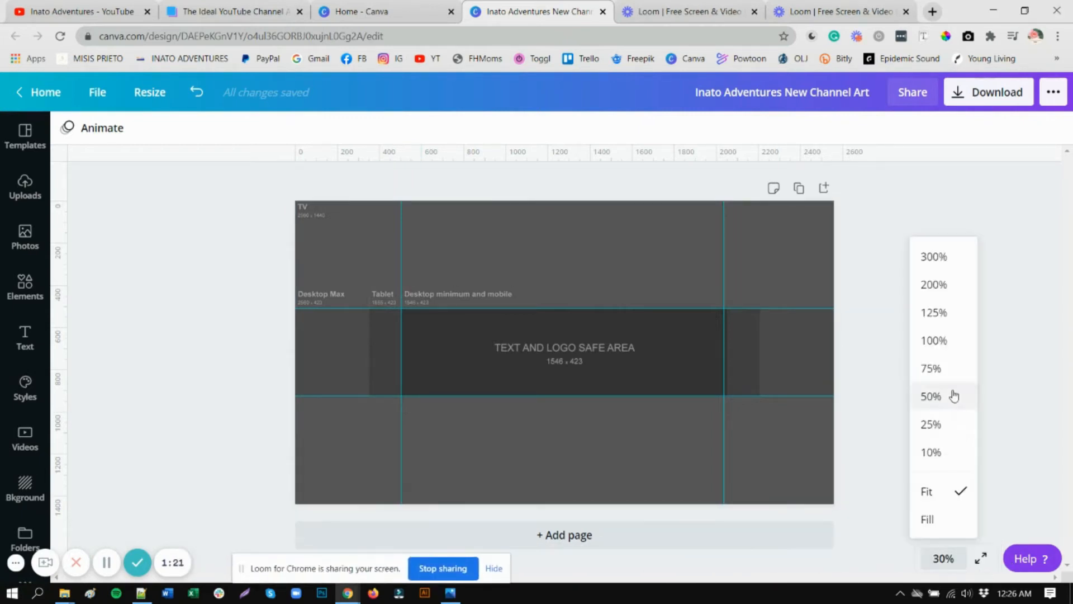
{"action": "left_click", "coordinate": [949, 376]}
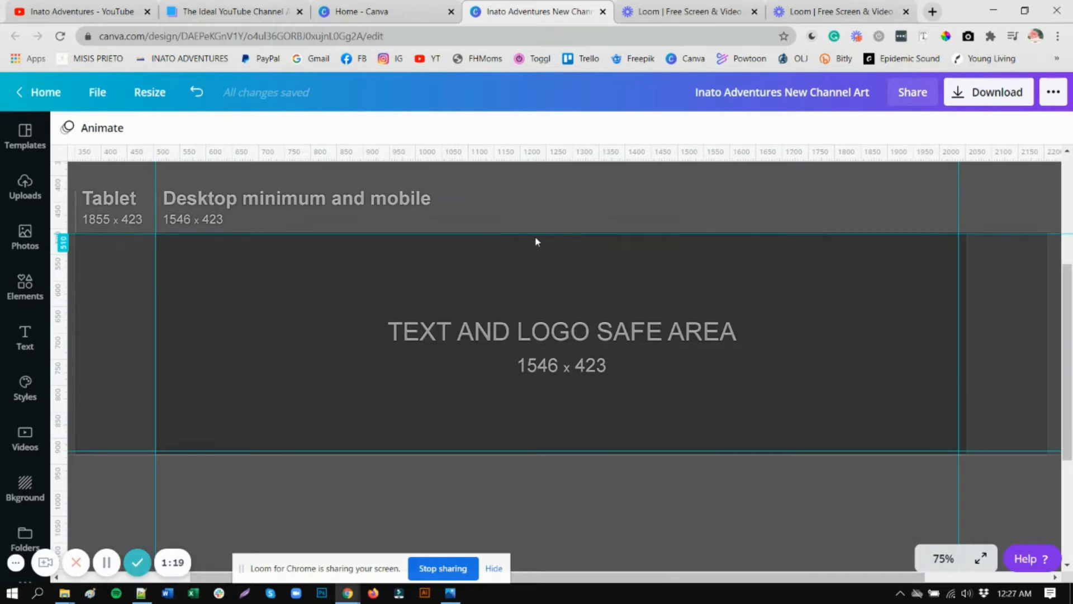
{"action": "left_click_drag", "start_coordinate": [535, 235], "coordinate": [535, 234]}
{"action": "left_click_drag", "start_coordinate": [543, 450], "coordinate": [545, 453]}
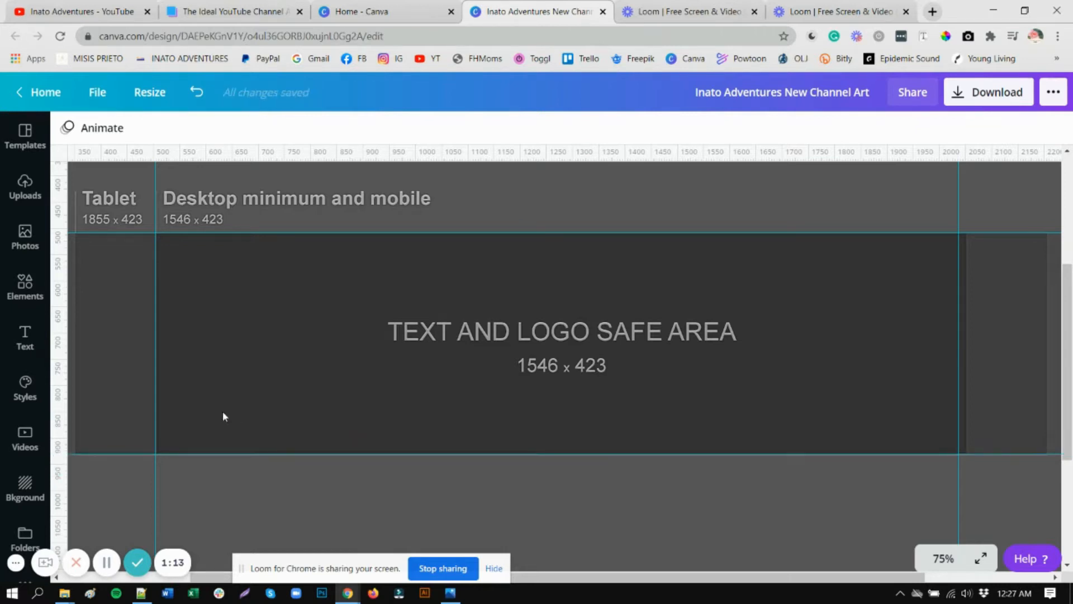
{"action": "left_click_drag", "start_coordinate": [957, 334], "coordinate": [968, 336]}
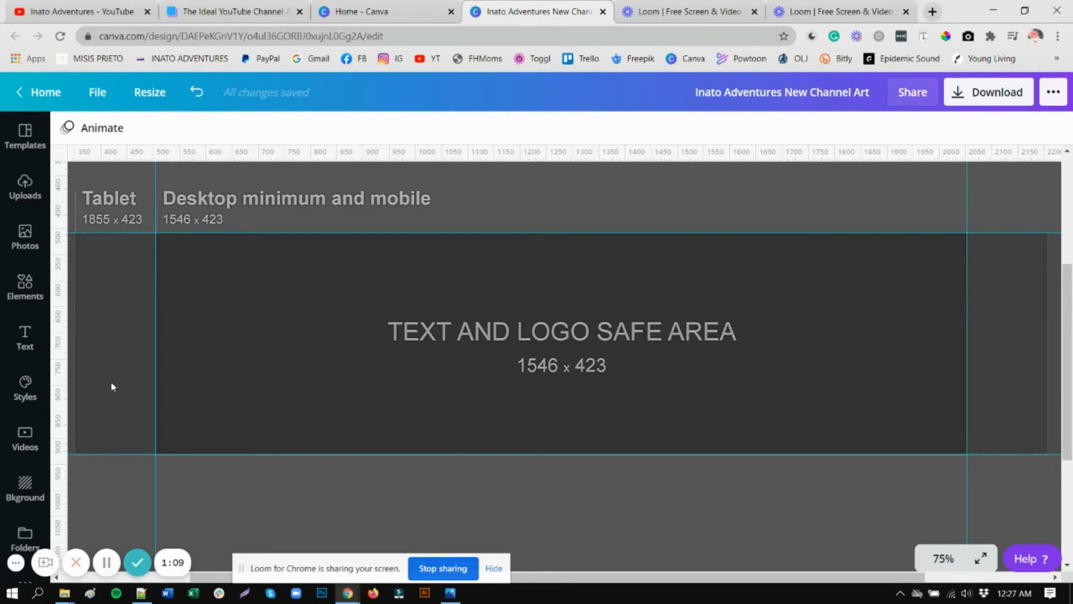
{"action": "left_click_drag", "start_coordinate": [156, 350], "coordinate": [157, 351]}
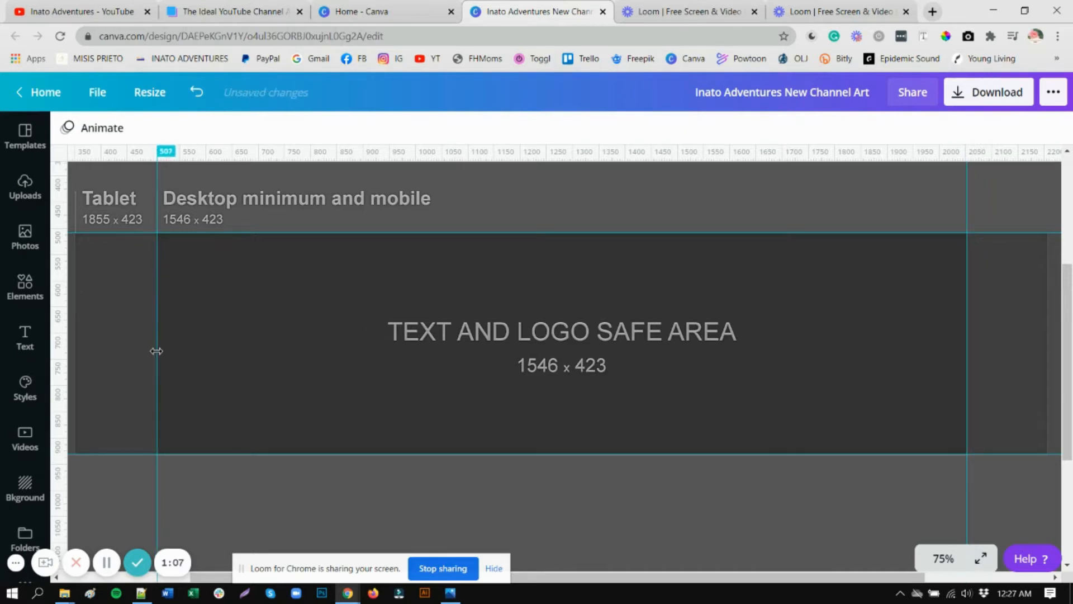
Add a single-image grid and shrink it to fill the page's upper-left corner section bounded by the guides
{"action": "left_click", "coordinate": [944, 558]}
{"action": "left_click", "coordinate": [942, 396]}
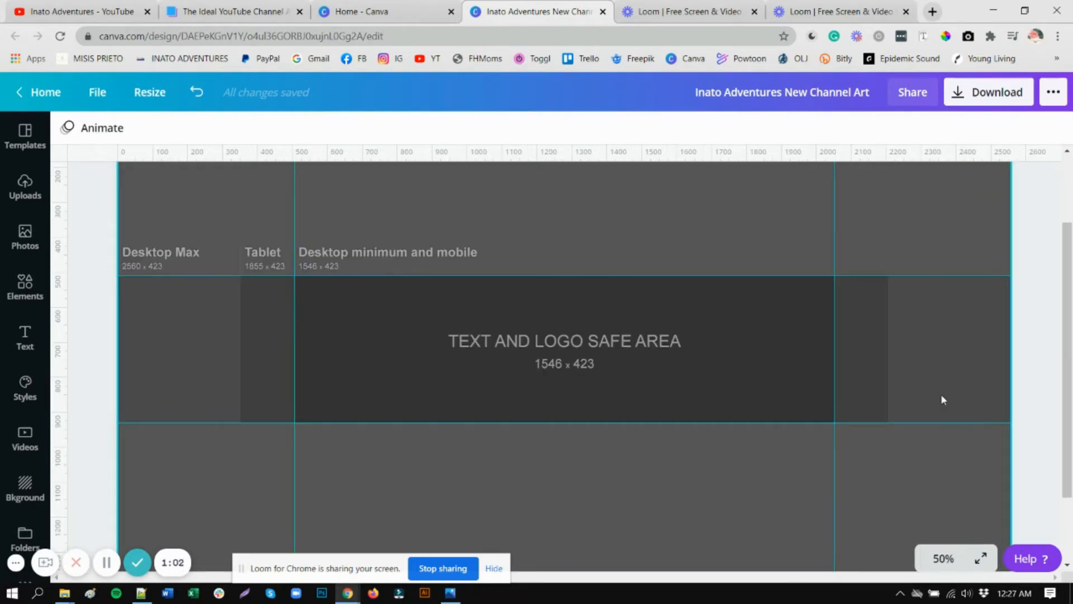
{"action": "scroll", "coordinate": [280, 234], "scroll_direction": "down", "scroll_amount": 3}
{"action": "left_click", "coordinate": [944, 558]}
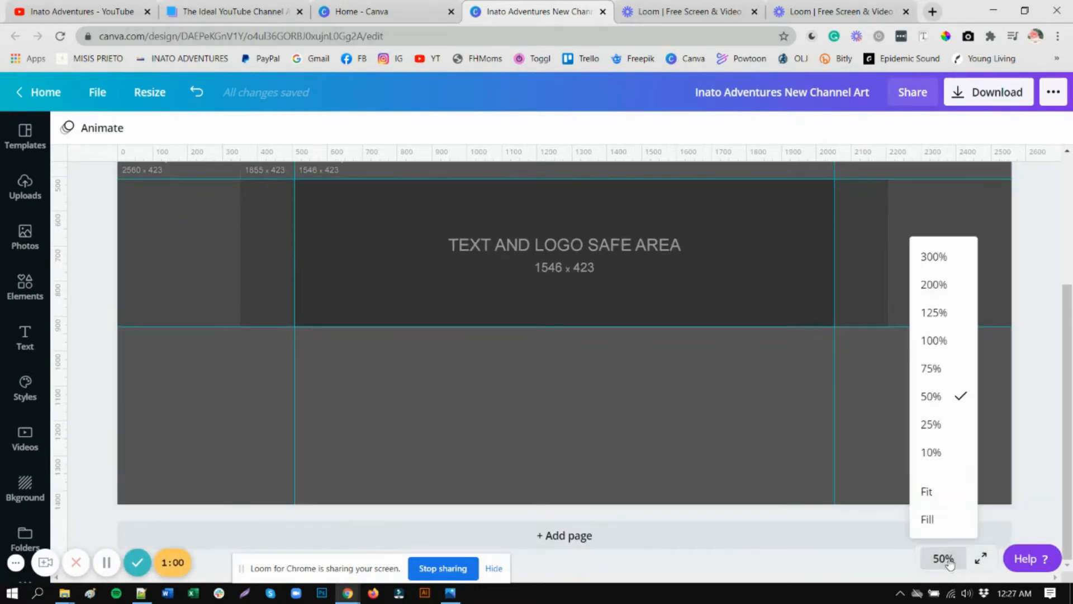
{"action": "left_click", "coordinate": [943, 424]}
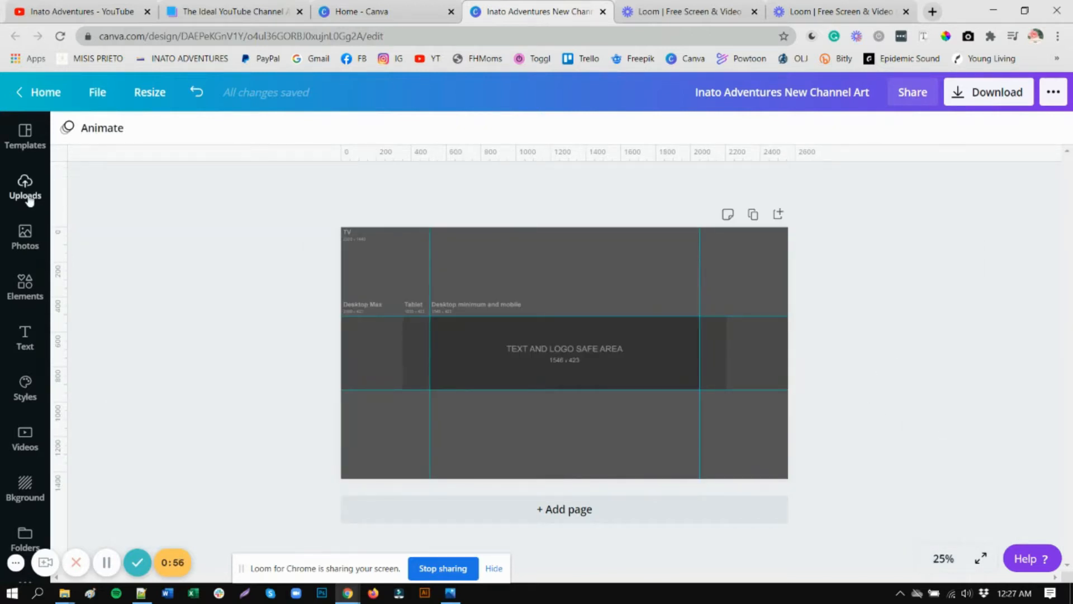
{"action": "left_click", "coordinate": [24, 298]}
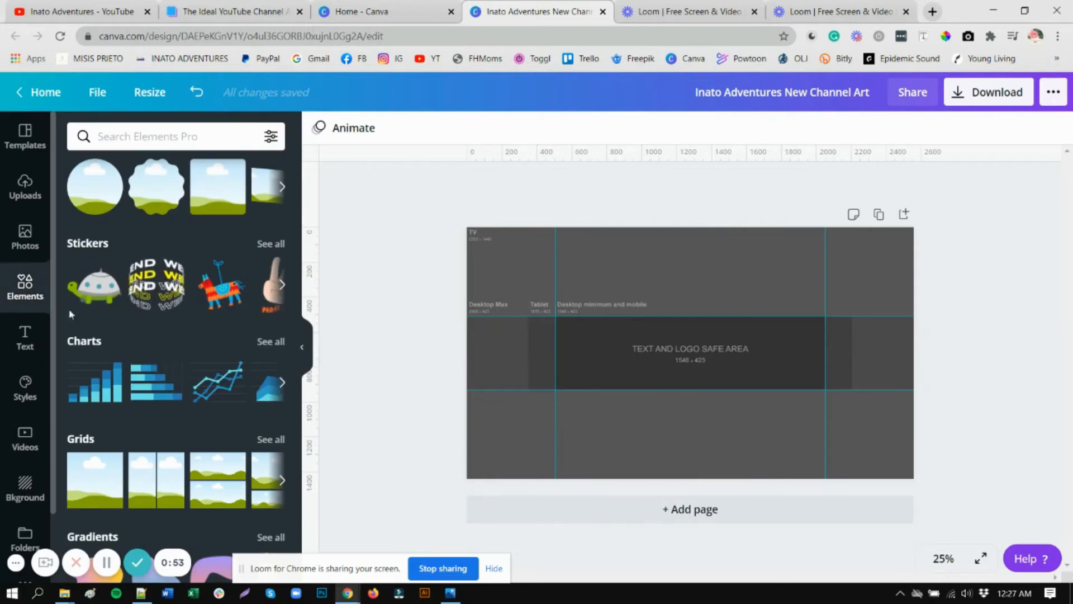
{"action": "left_click", "coordinate": [101, 484]}
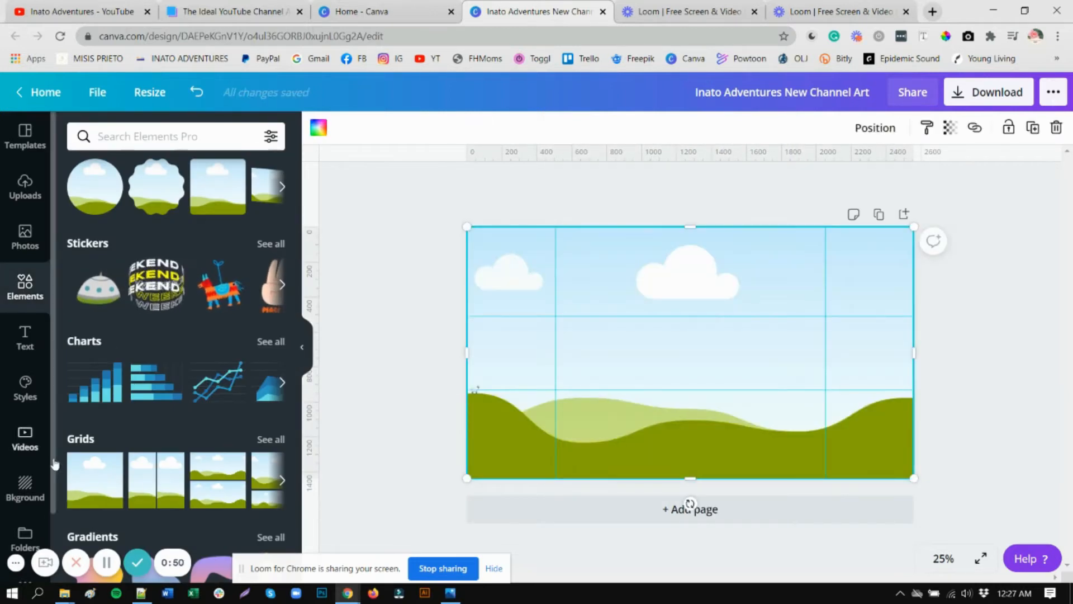
{"action": "left_click_drag", "start_coordinate": [914, 478], "coordinate": [559, 315]}
{"action": "left_click", "coordinate": [358, 386]}
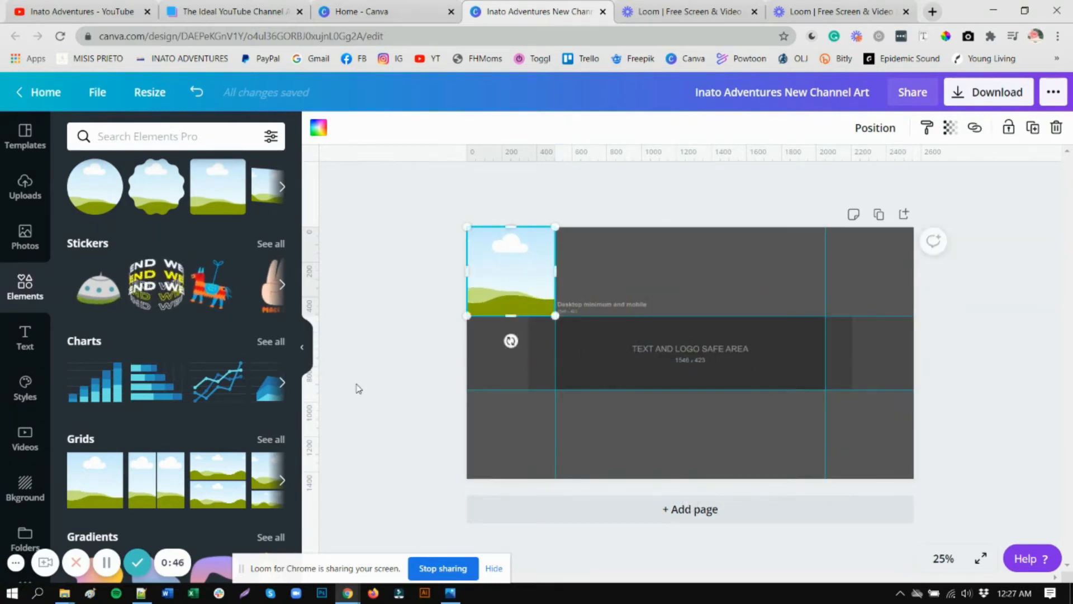
Add a second single-image grid and resize it to fill the section directly left of the safe area
{"action": "left_click", "coordinate": [73, 479]}
{"action": "left_click_drag", "start_coordinate": [912, 478], "coordinate": [555, 390]}
{"action": "left_click_drag", "start_coordinate": [468, 227], "coordinate": [428, 357]}
Add another single-image grid and resize it to fill the page's lower-left corner section, flush with the grid above
{"action": "mouse_move", "coordinate": [95, 481]}
{"action": "left_mouse_down"}
{"action": "mouse_move", "coordinate": [219, 476]}
{"action": "mouse_move", "coordinate": [532, 359]}
{"action": "mouse_move", "coordinate": [110, 490]}
{"action": "left_mouse_up"}
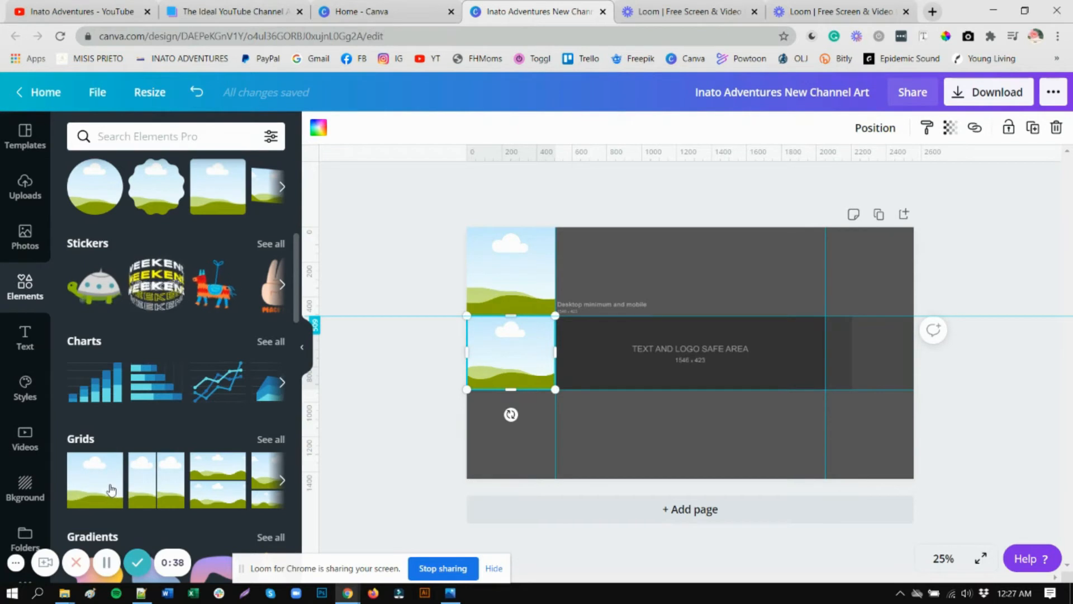
{"action": "left_click", "coordinate": [110, 491]}
{"action": "left_click_drag", "start_coordinate": [469, 227], "coordinate": [465, 391]}
{"action": "left_click_drag", "start_coordinate": [915, 479], "coordinate": [551, 413]}
{"action": "left_click_drag", "start_coordinate": [555, 455], "coordinate": [557, 492]}
{"action": "left_click", "coordinate": [943, 558]}
{"action": "left_click", "coordinate": [931, 396]}
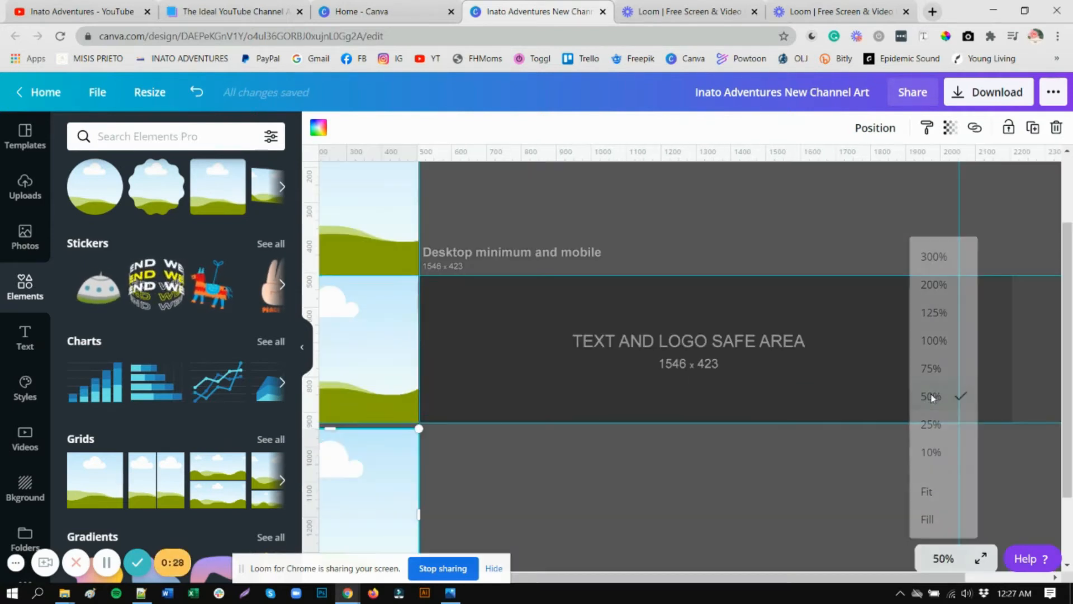
{"action": "left_click", "coordinate": [302, 352]}
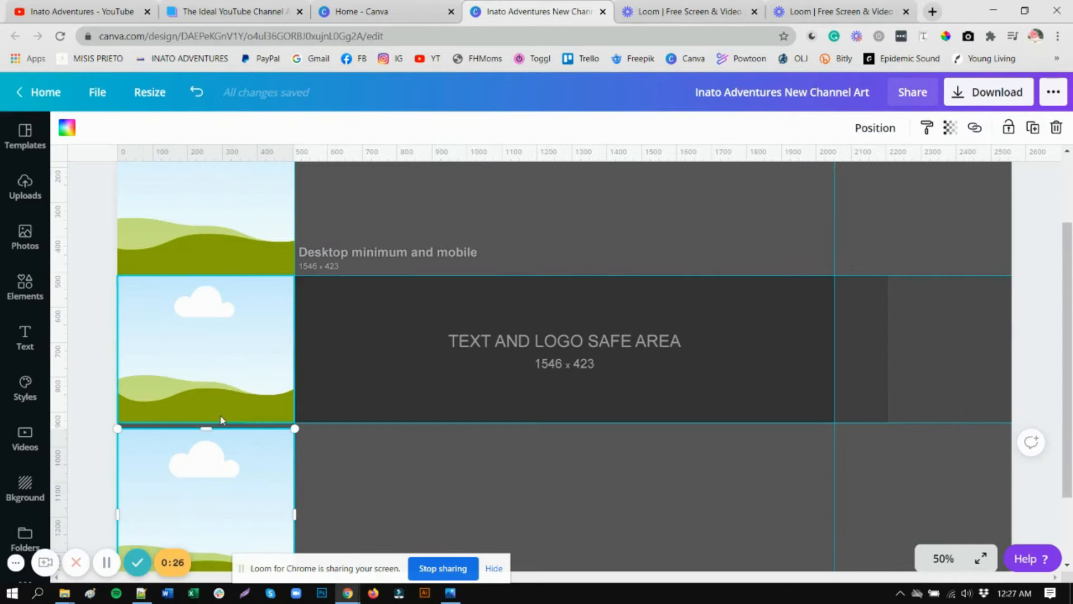
{"action": "left_click_drag", "start_coordinate": [205, 430], "coordinate": [204, 423]}
{"action": "scroll", "coordinate": [482, 471], "scroll_direction": "down", "scroll_amount": 1}
{"action": "scroll", "coordinate": [480, 472], "scroll_direction": "down", "scroll_amount": 2}
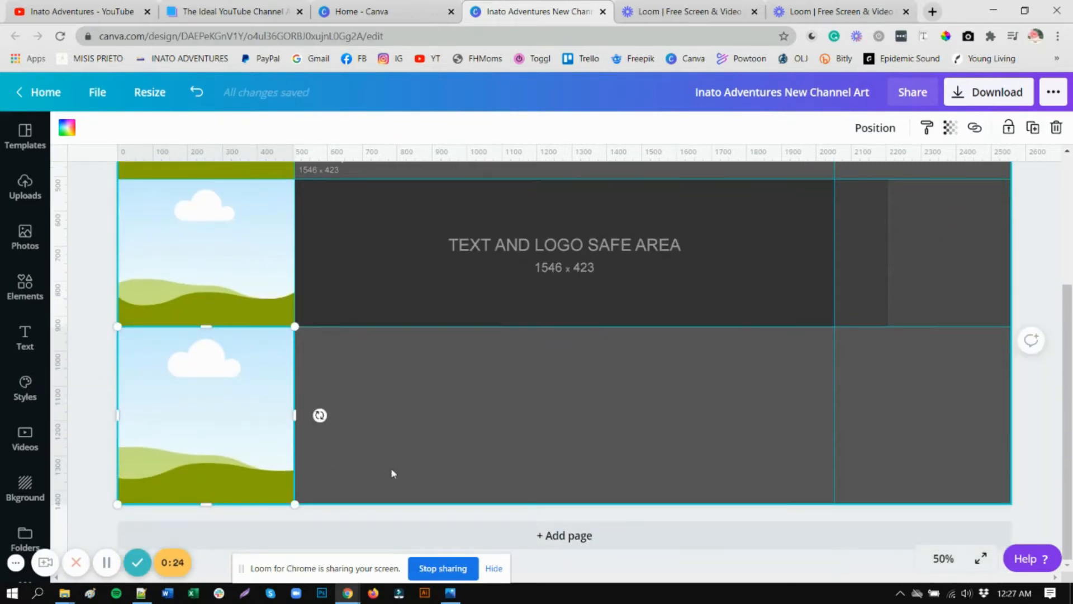
{"action": "left_click", "coordinate": [582, 560]}
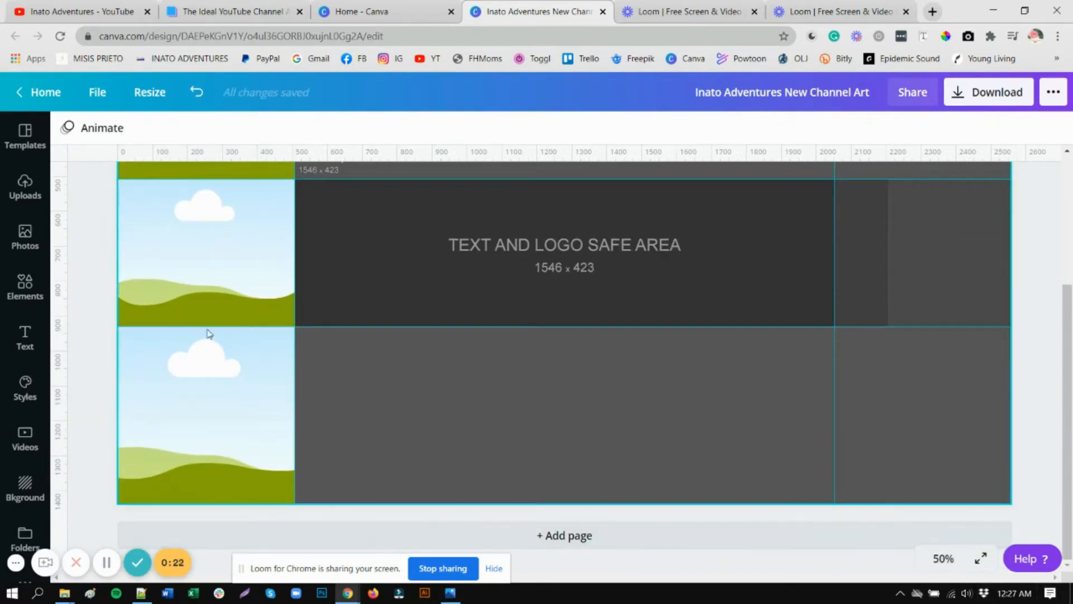
Add a single-image grid filling the section directly above the safe area and place a copy of it in the section directly below
{"action": "left_click", "coordinate": [32, 292]}
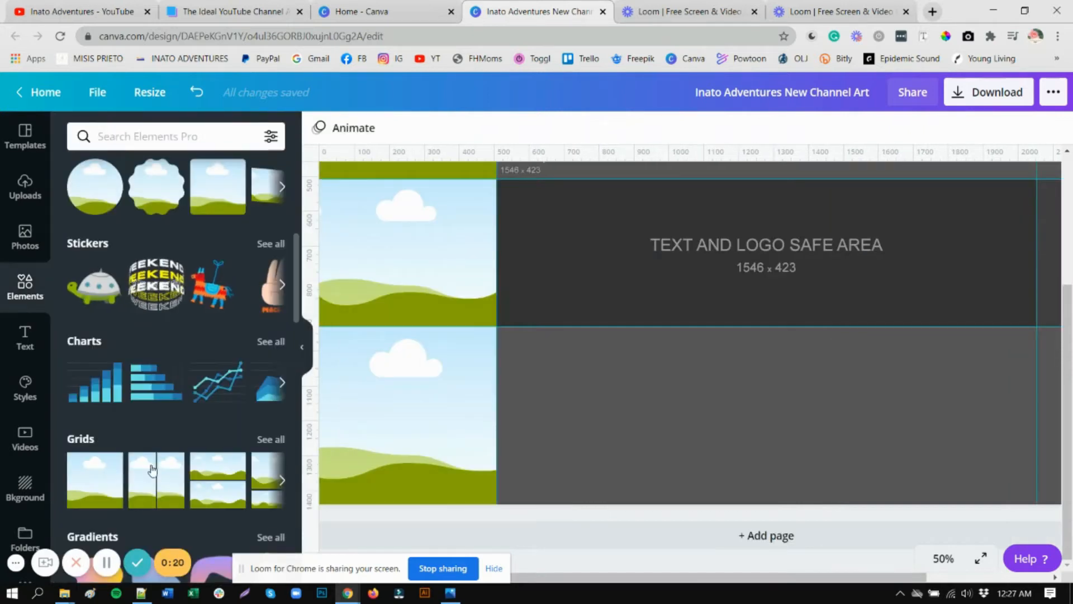
{"action": "left_click", "coordinate": [103, 479]}
{"action": "left_click", "coordinate": [943, 561]}
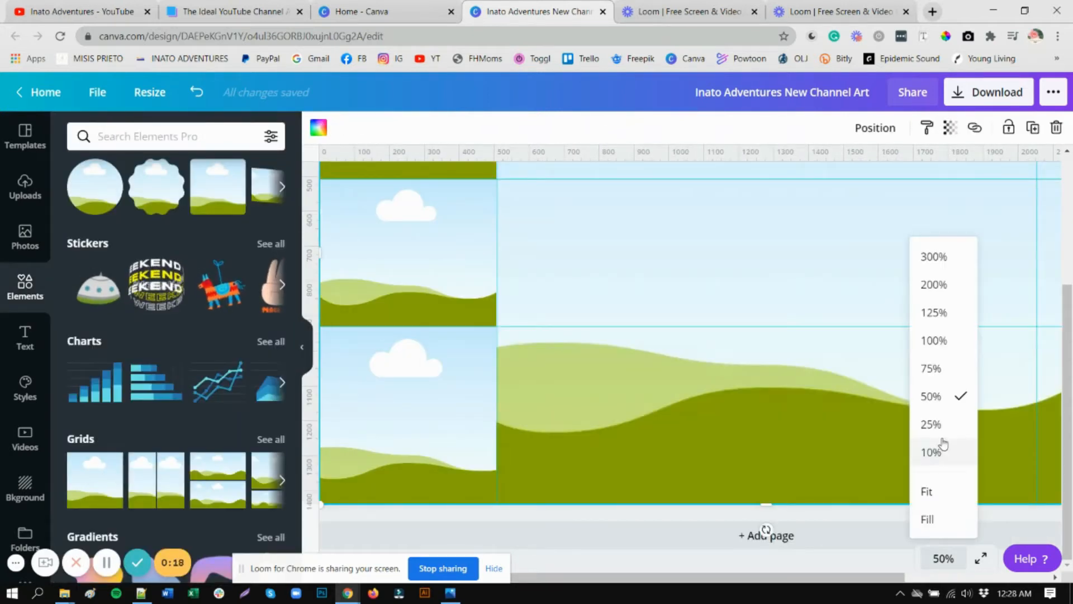
{"action": "left_click", "coordinate": [941, 425]}
{"action": "left_click_drag", "start_coordinate": [490, 237], "coordinate": [559, 231]}
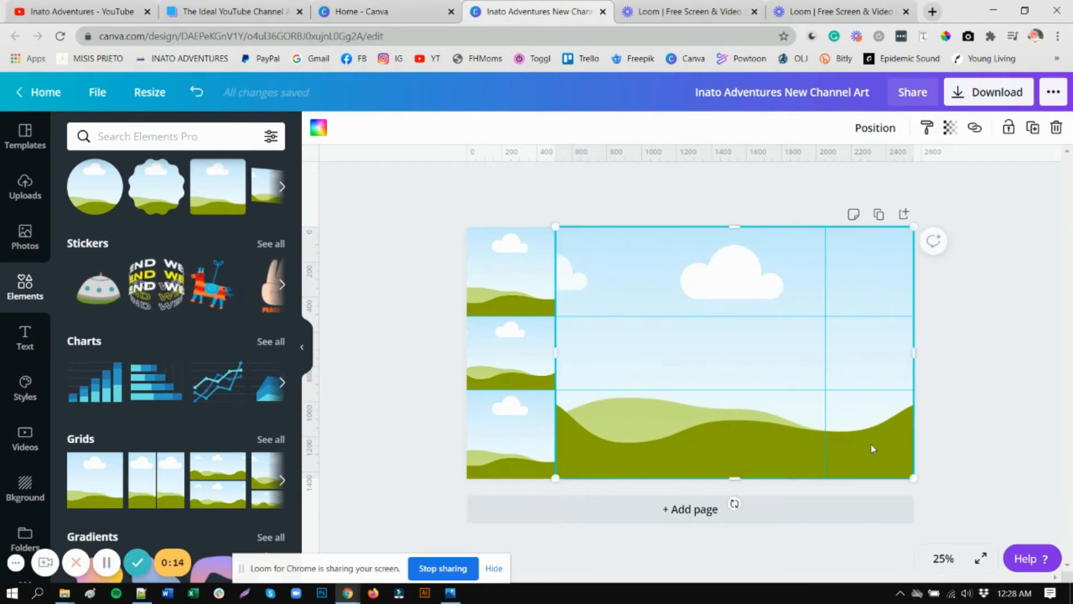
{"action": "left_click_drag", "start_coordinate": [915, 480], "coordinate": [828, 320]}
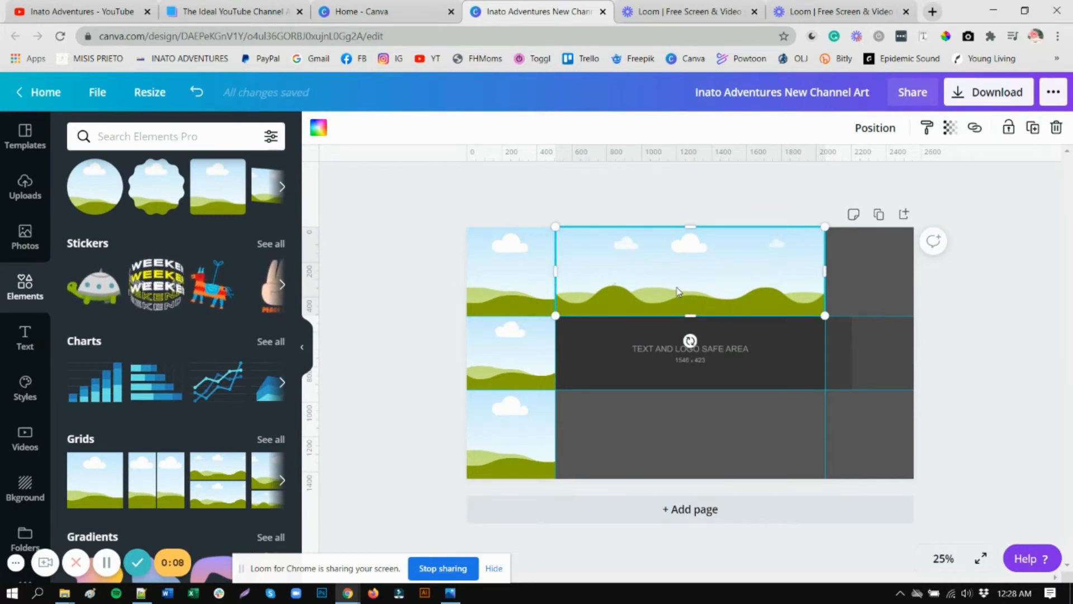
{"action": "left_click_drag", "start_coordinate": [678, 291], "coordinate": [676, 439]}
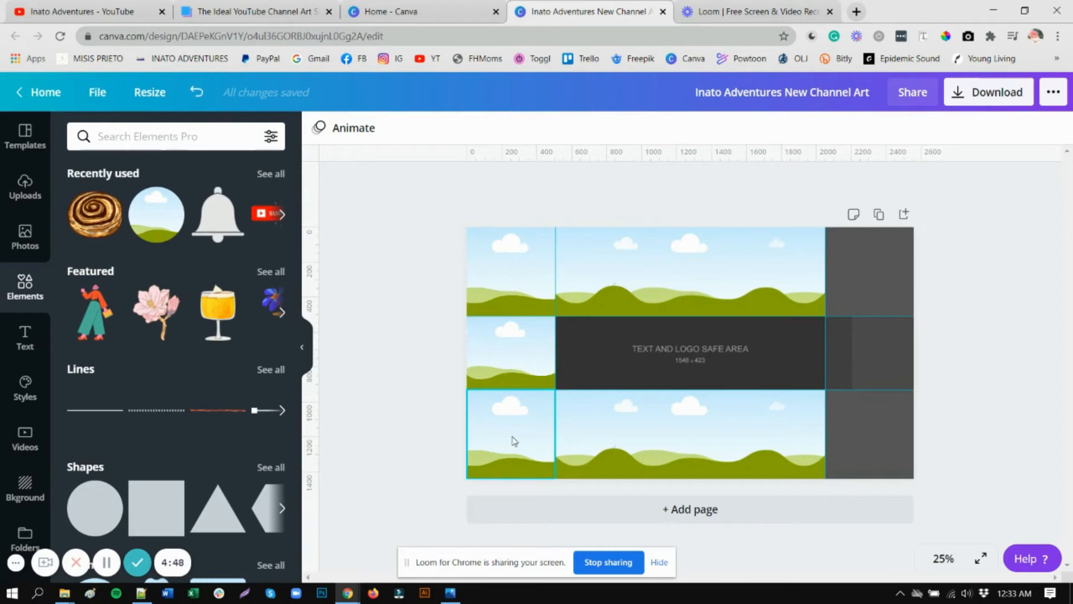
Duplicate the three stacked grids at the page's left edge and place the copies in the column along the right edge
{"action": "left_click", "coordinate": [514, 271]}
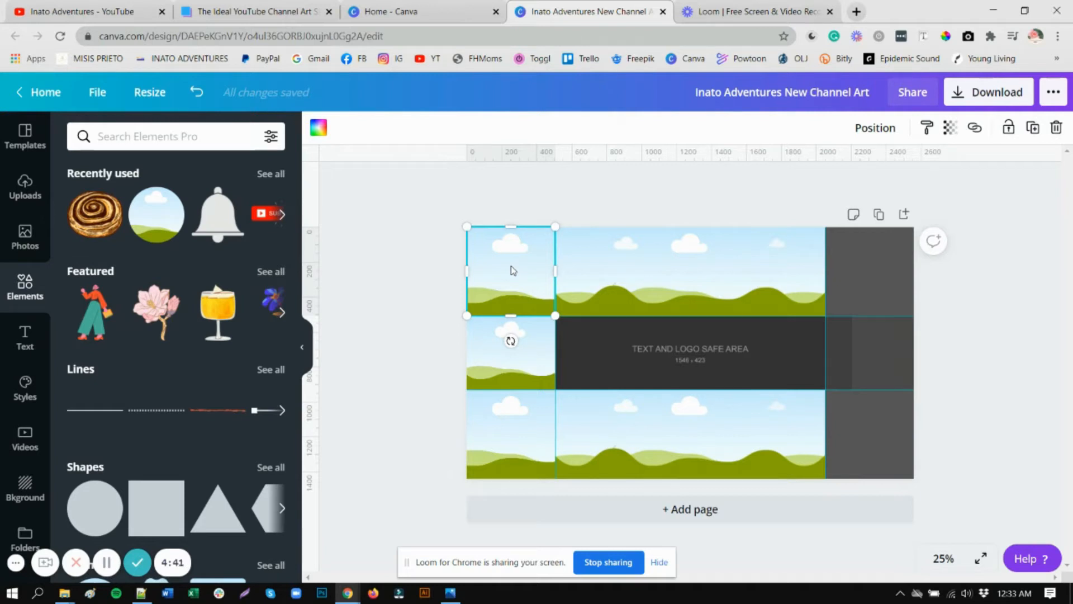
{"action": "left_click", "coordinate": [537, 348]}
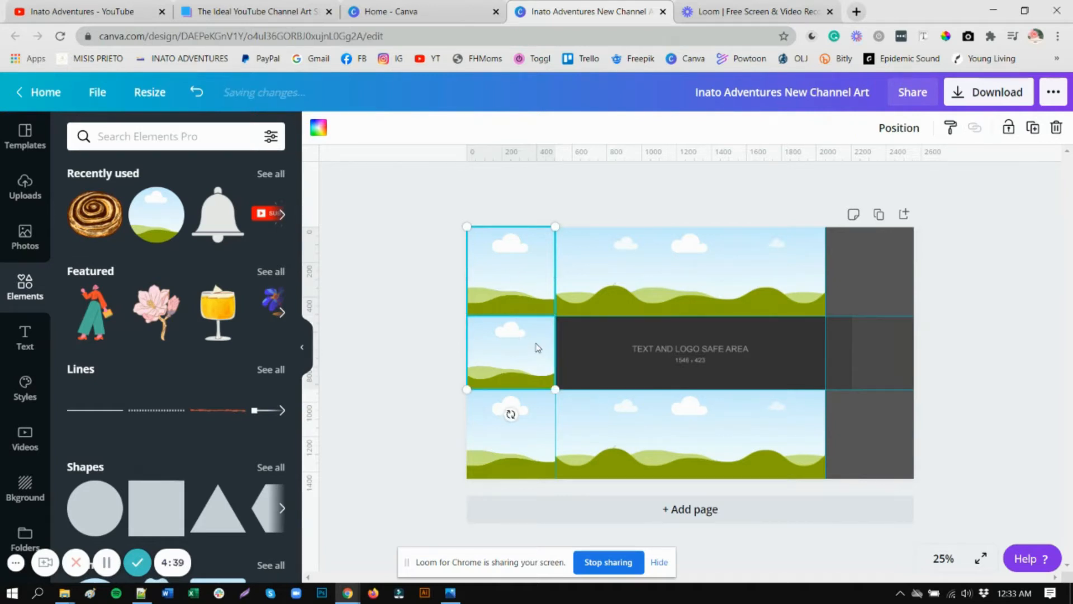
{"action": "left_click", "coordinate": [547, 420], "text": "shift"}
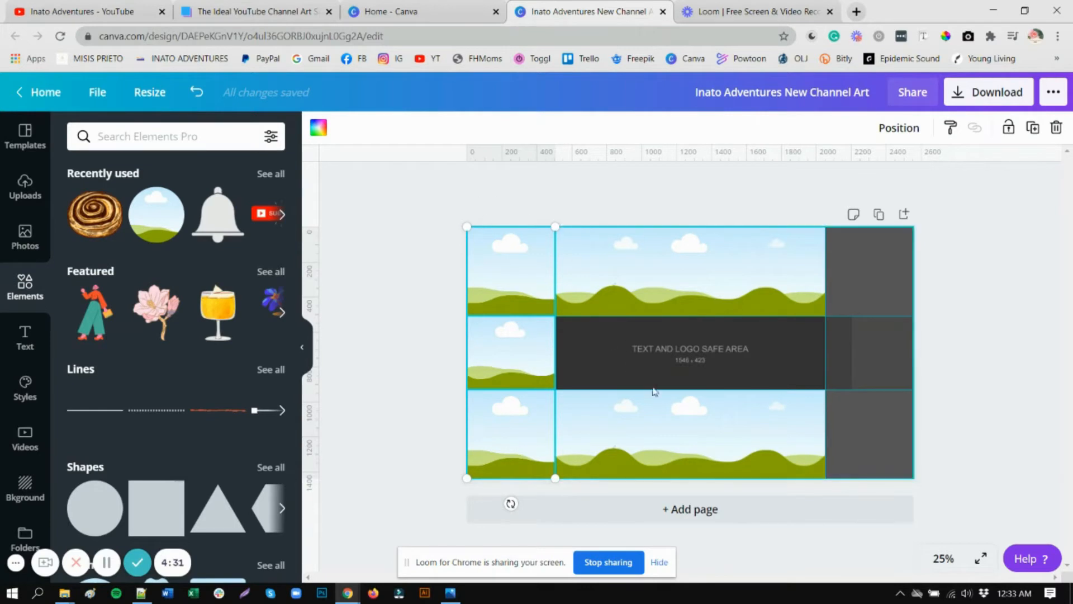
{"action": "key", "text": "ctrl+d"}
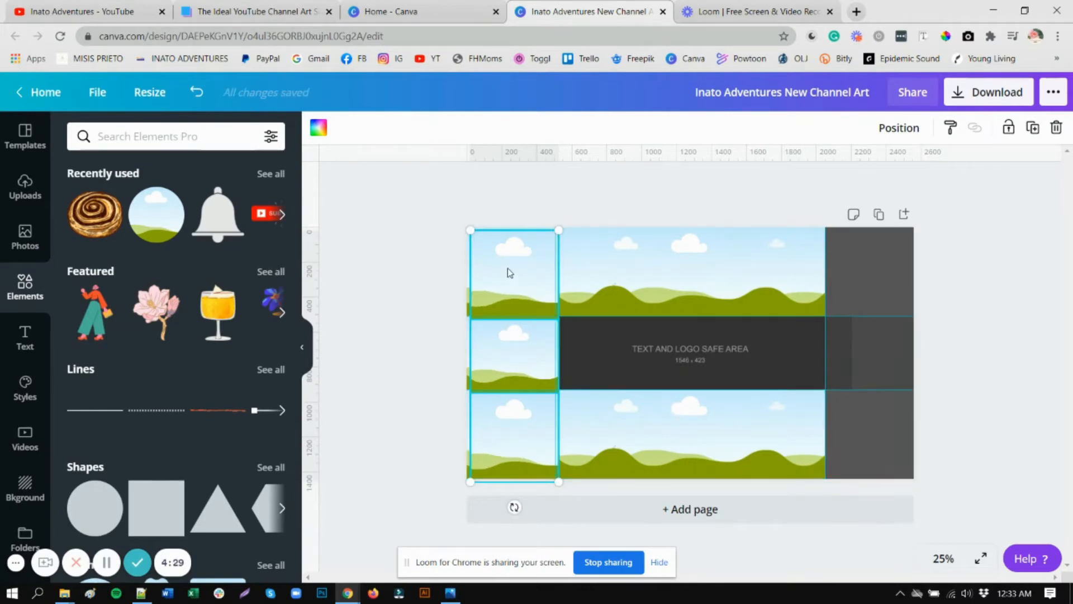
{"action": "mouse_move", "coordinate": [507, 269]}
{"action": "left_mouse_down"}
{"action": "mouse_move", "coordinate": [619, 286]}
{"action": "mouse_move", "coordinate": [866, 271]}
{"action": "left_mouse_up"}
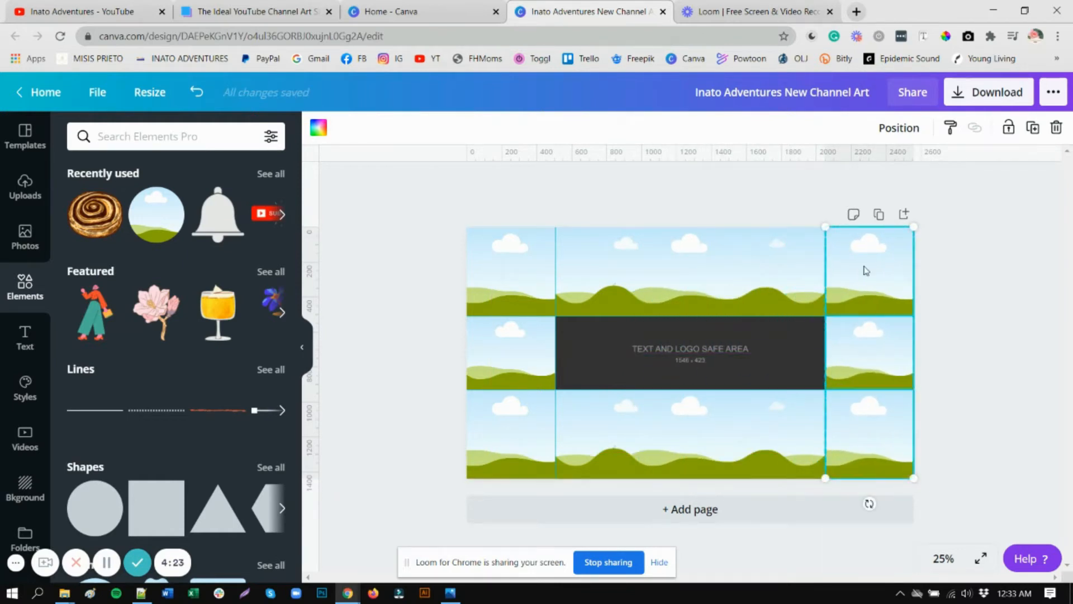
{"action": "left_click", "coordinate": [1003, 341]}
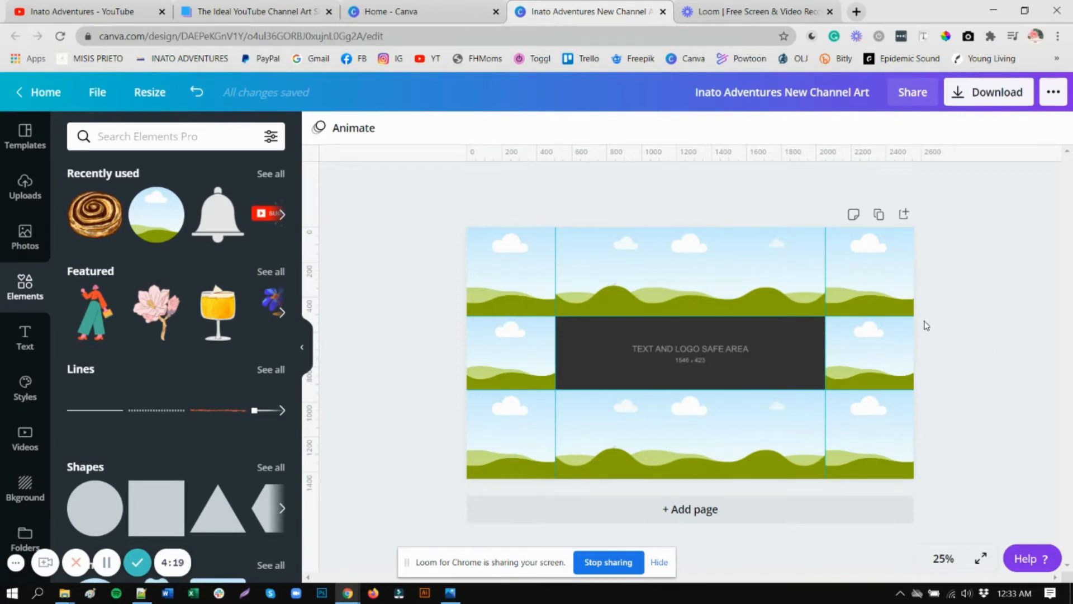
Add a single-image grid and resize it to cover the text and logo safe area in the middle of the page
{"action": "scroll", "coordinate": [119, 454], "scroll_direction": "down", "scroll_amount": 5}
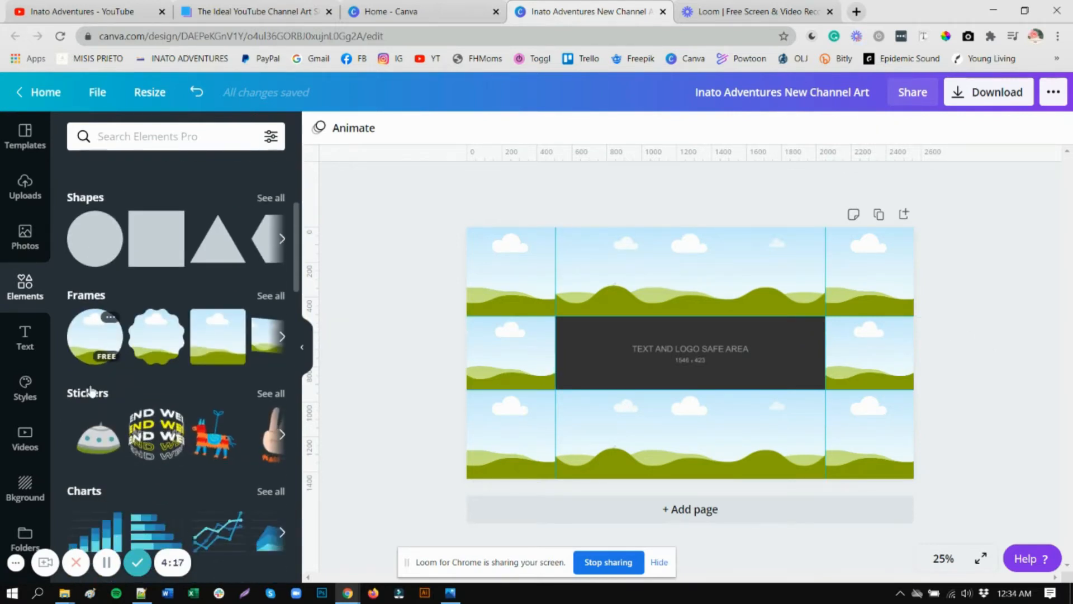
{"action": "scroll", "coordinate": [93, 392], "scroll_direction": "down", "scroll_amount": 4}
{"action": "left_click", "coordinate": [631, 385]}
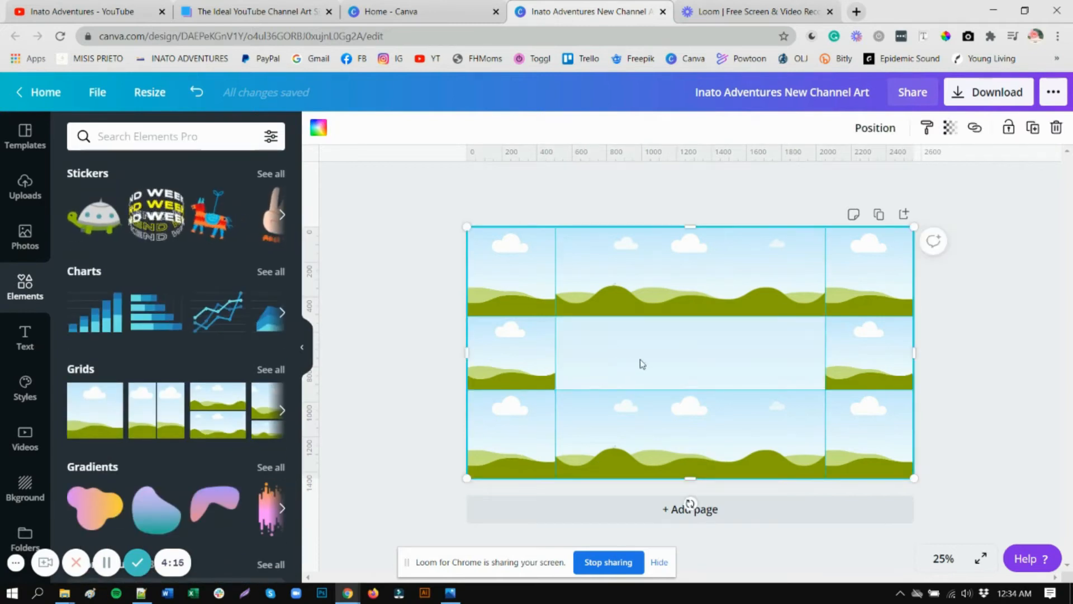
{"action": "left_click_drag", "start_coordinate": [466, 228], "coordinate": [556, 318]}
{"action": "left_click_drag", "start_coordinate": [913, 478], "coordinate": [827, 389]}
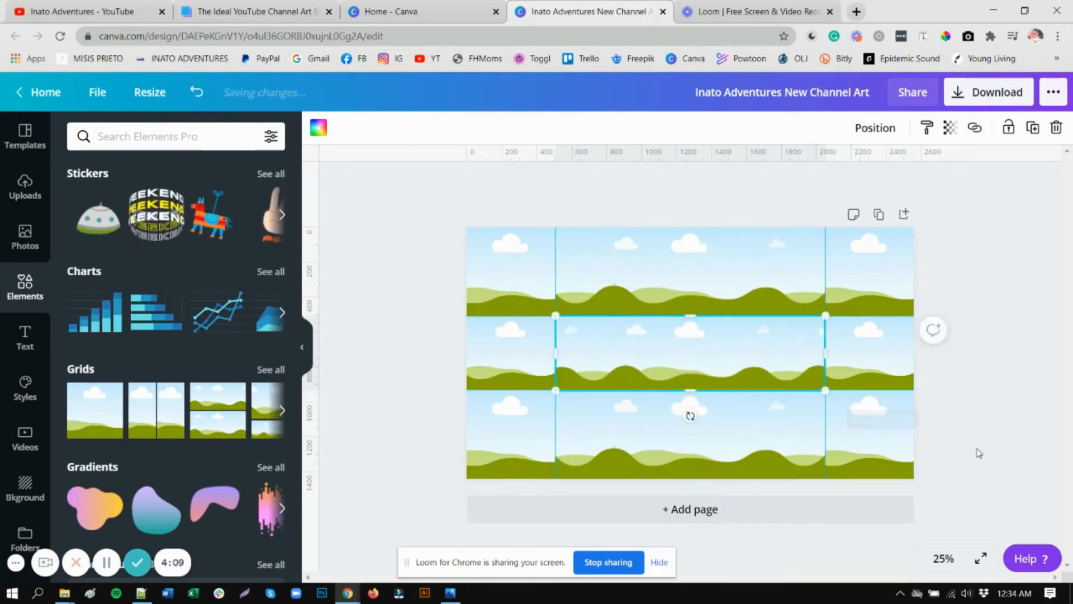
{"action": "left_click", "coordinate": [979, 452]}
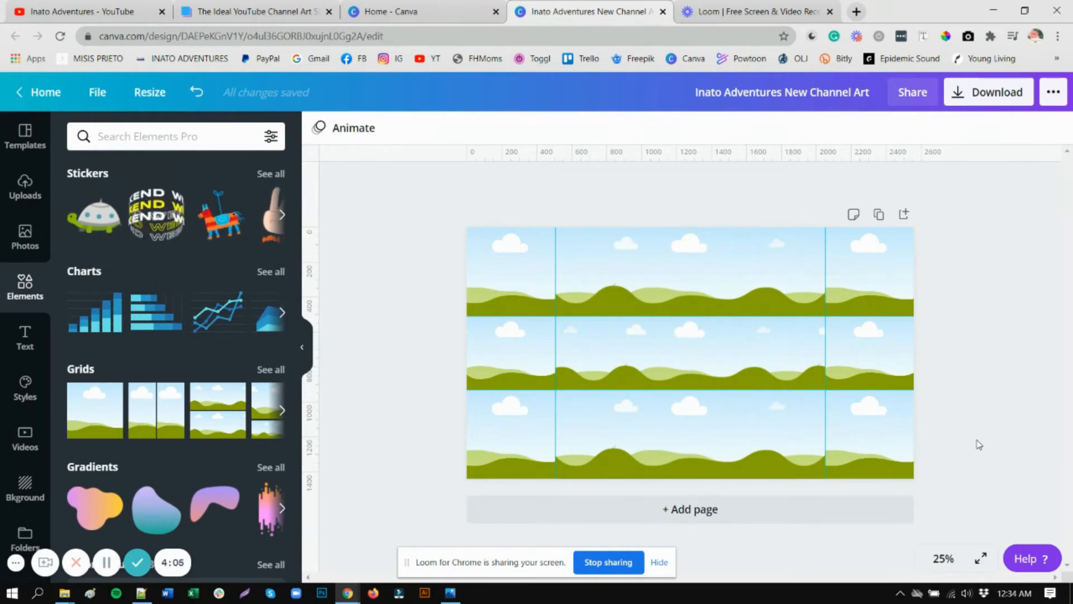
Set the color of the grid over the safe area to white (#FFFFFF)
{"action": "left_click", "coordinate": [713, 364]}
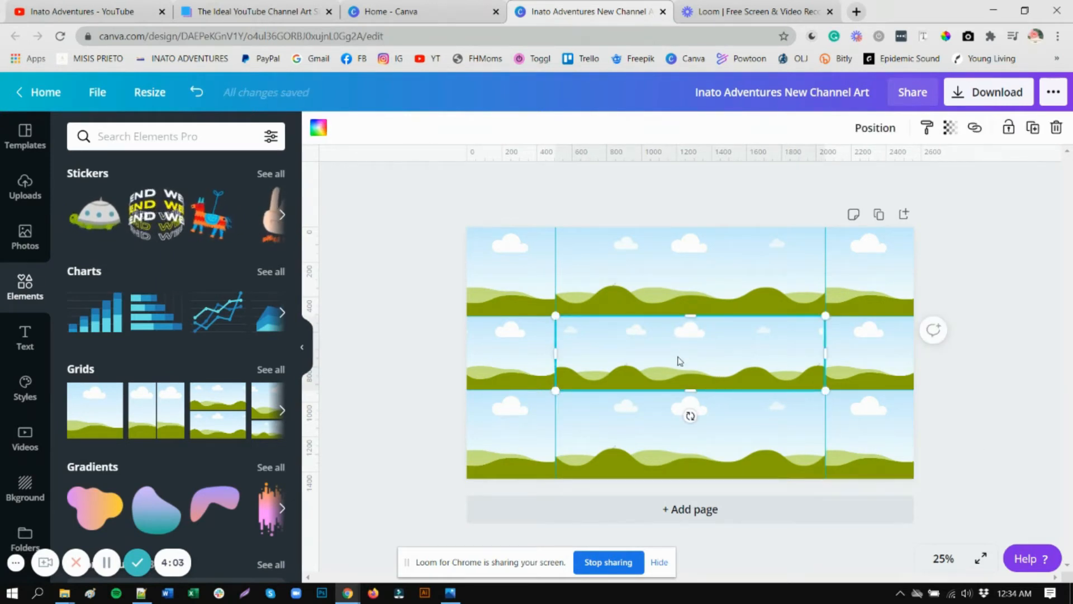
{"action": "left_click", "coordinate": [319, 128]}
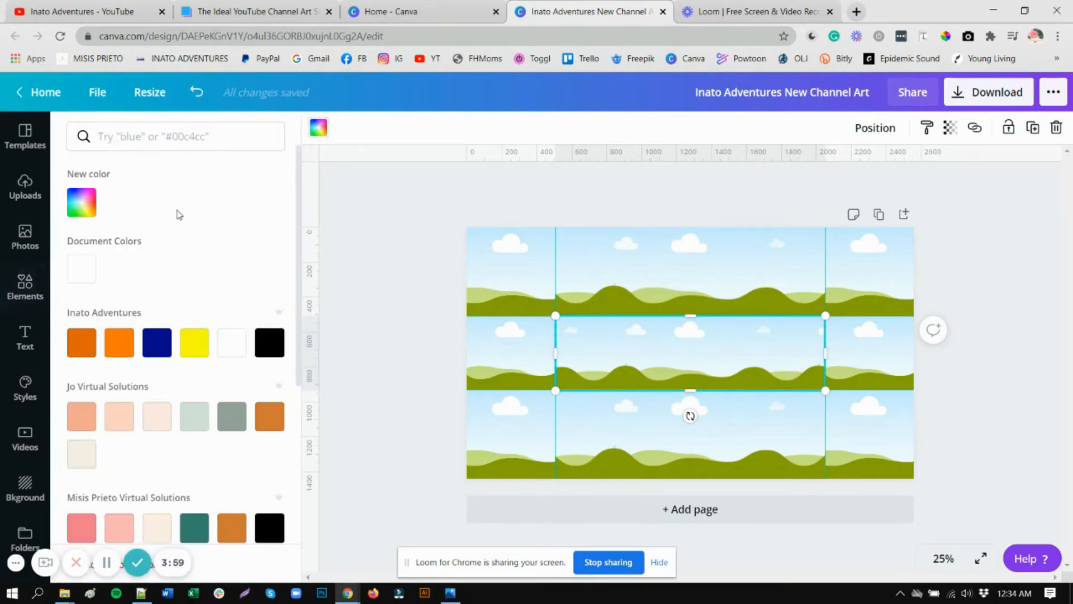
{"action": "left_click", "coordinate": [82, 210]}
{"action": "left_click_drag", "start_coordinate": [194, 266], "coordinate": [64, 224]}
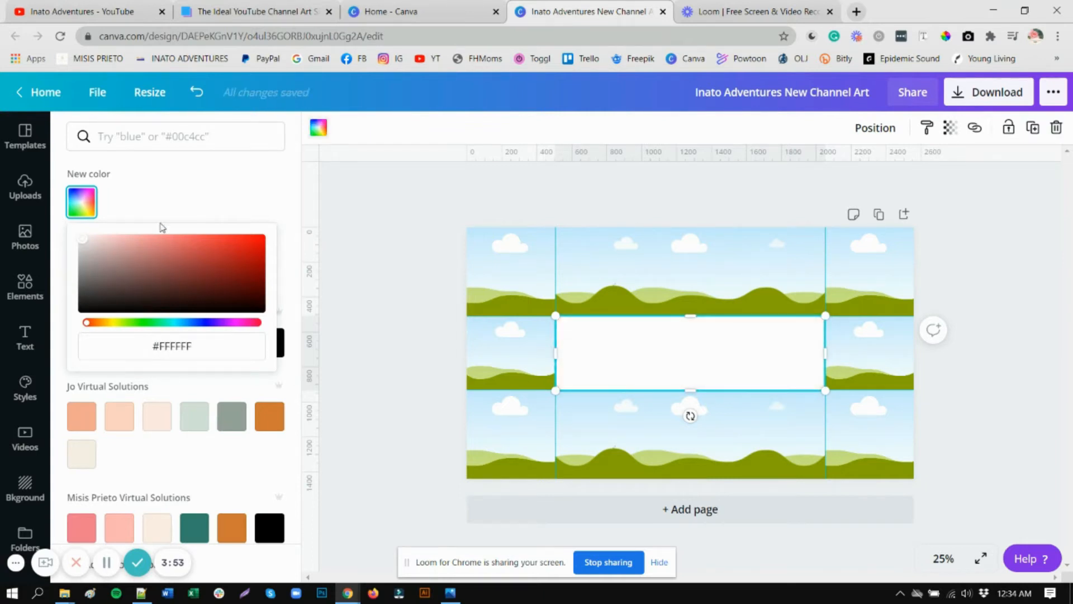
{"action": "left_click", "coordinate": [375, 256]}
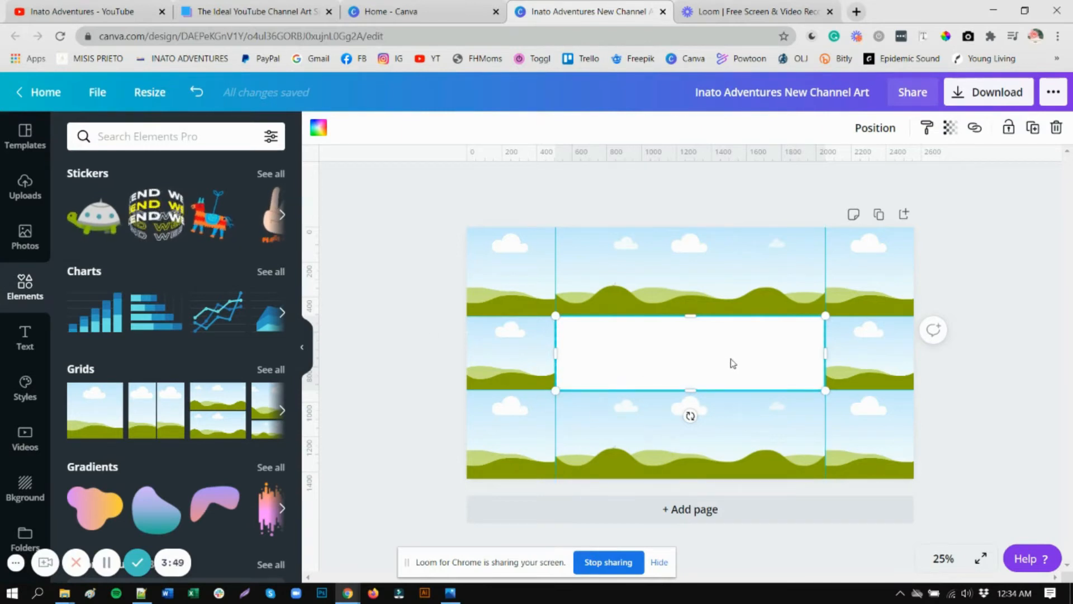
Try placing the uploaded transparent Inato Adventures logo directly into the white center grid, and undo the placement
{"action": "left_click", "coordinate": [32, 200]}
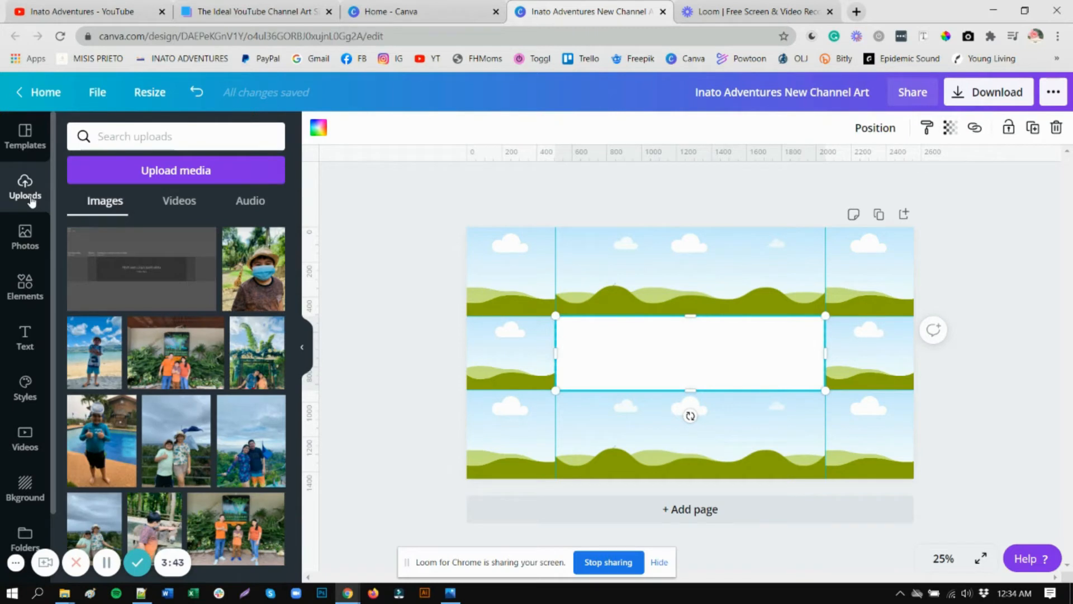
{"action": "scroll", "coordinate": [218, 410], "scroll_direction": "down", "scroll_amount": 5}
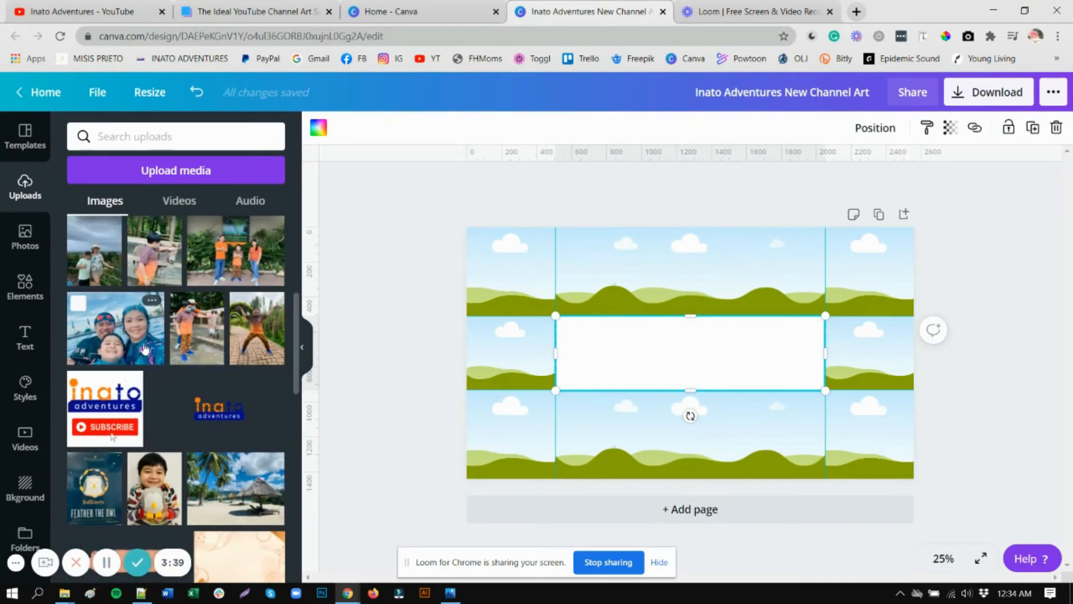
{"action": "scroll", "coordinate": [221, 364], "scroll_direction": "up", "scroll_amount": 4}
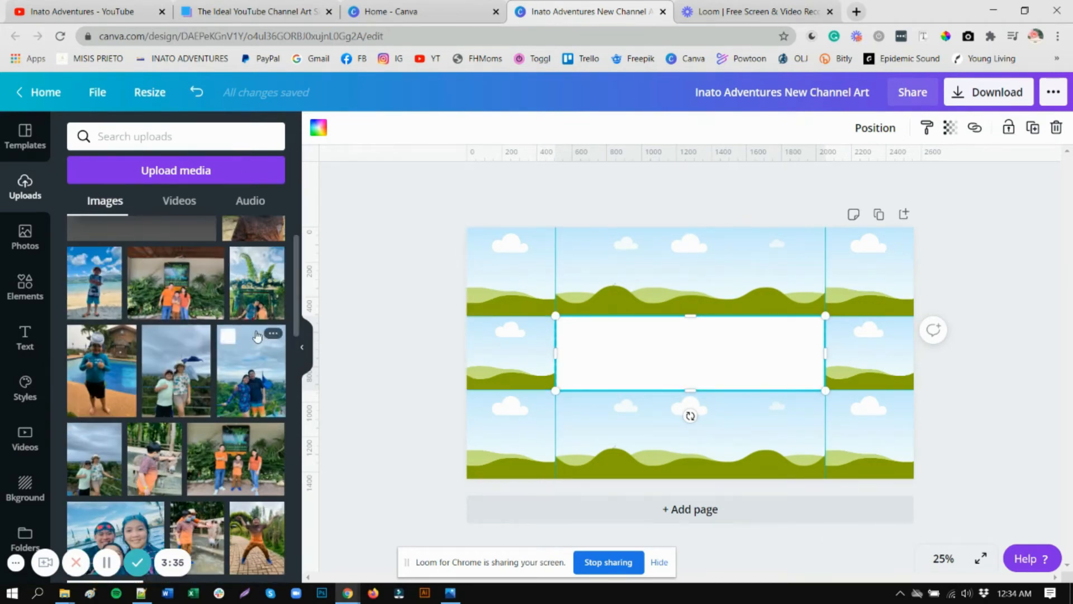
{"action": "scroll", "coordinate": [238, 375], "scroll_direction": "down", "scroll_amount": 5}
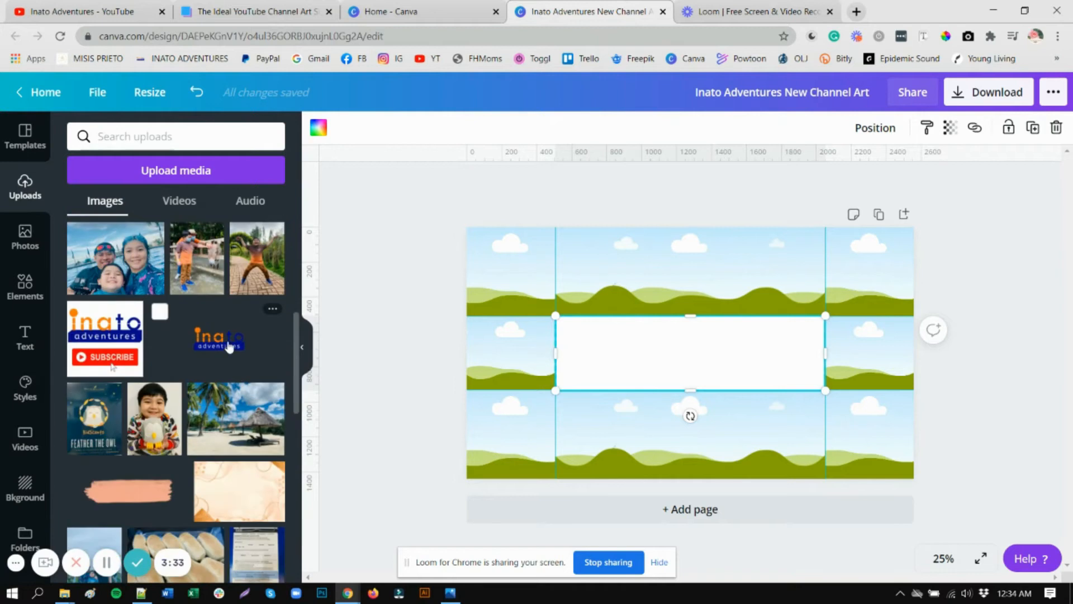
{"action": "left_click_drag", "start_coordinate": [229, 345], "coordinate": [661, 369]}
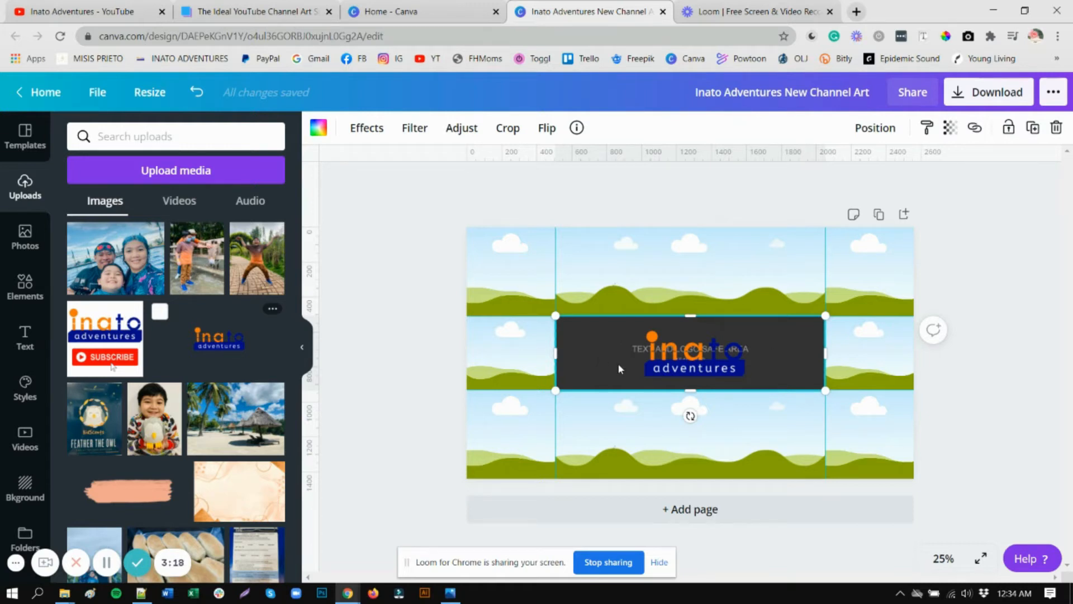
{"action": "left_click", "coordinate": [408, 360]}
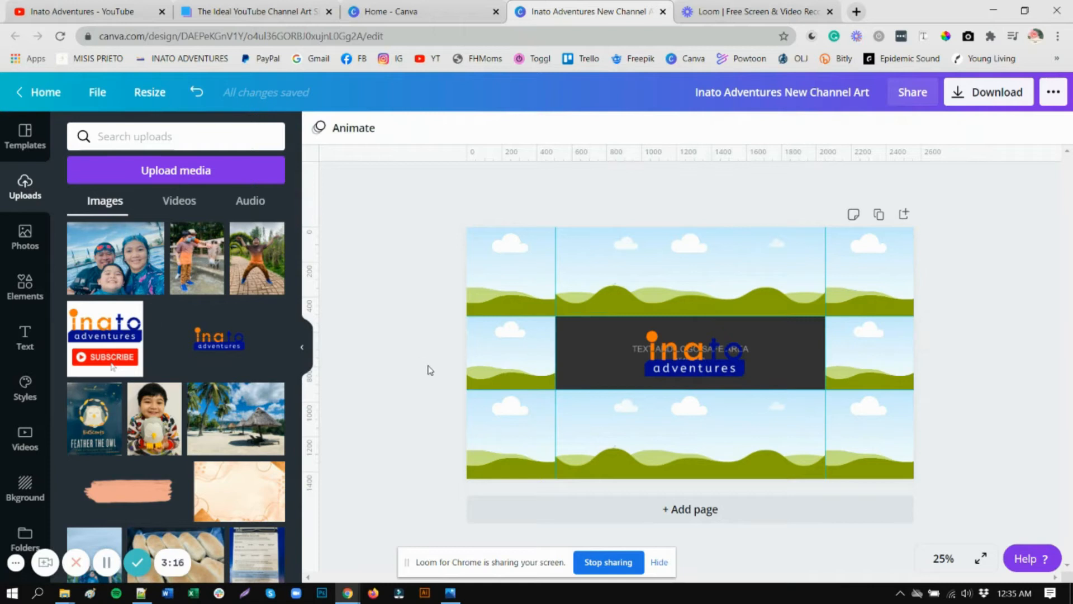
{"action": "key", "text": "ctrl+z"}
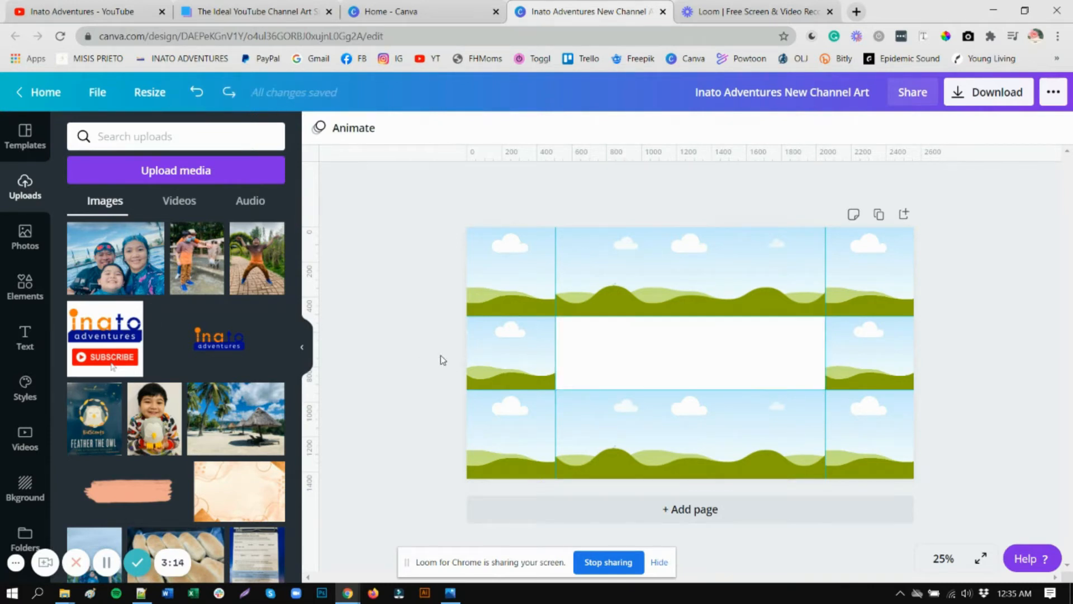
Add a circular frame in the middle of the page and fill it with the transparent Inato Adventures logo
{"action": "left_click", "coordinate": [25, 288]}
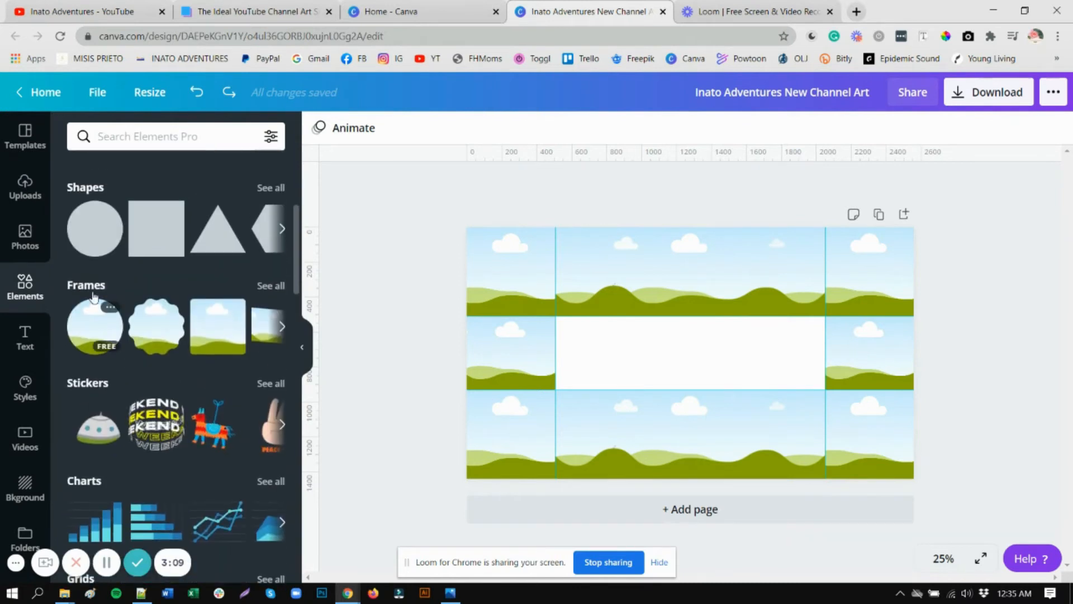
{"action": "left_click", "coordinate": [90, 328]}
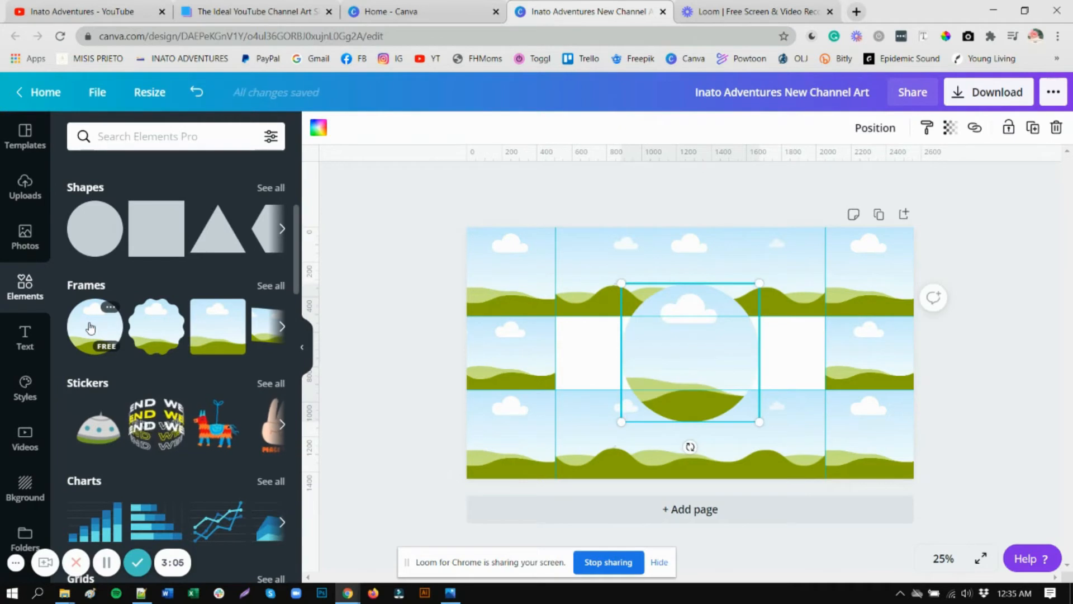
{"action": "left_click", "coordinate": [35, 197]}
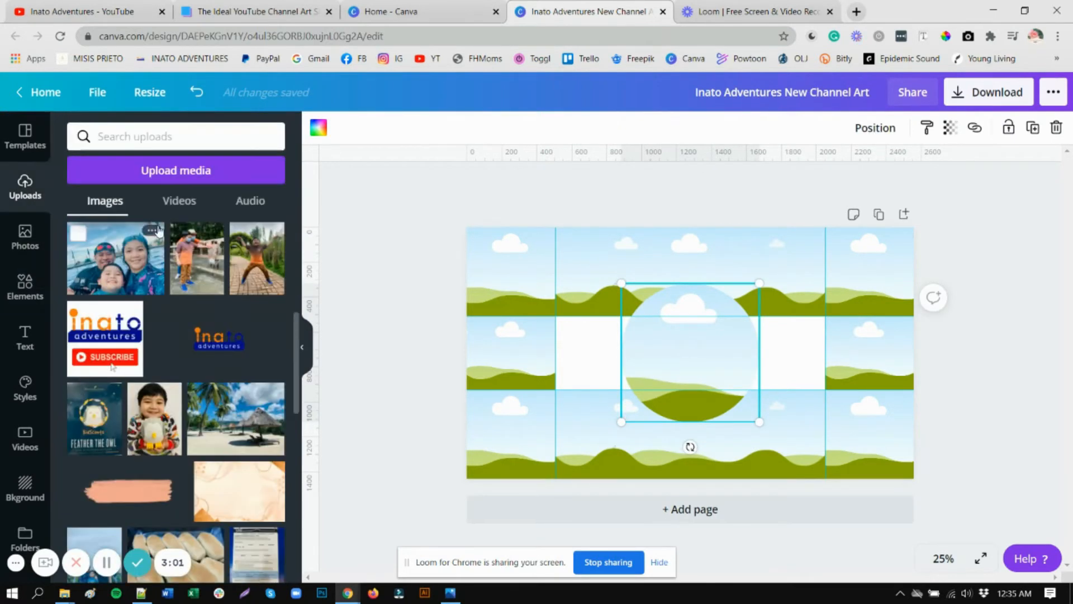
{"action": "left_click_drag", "start_coordinate": [216, 346], "coordinate": [766, 403]}
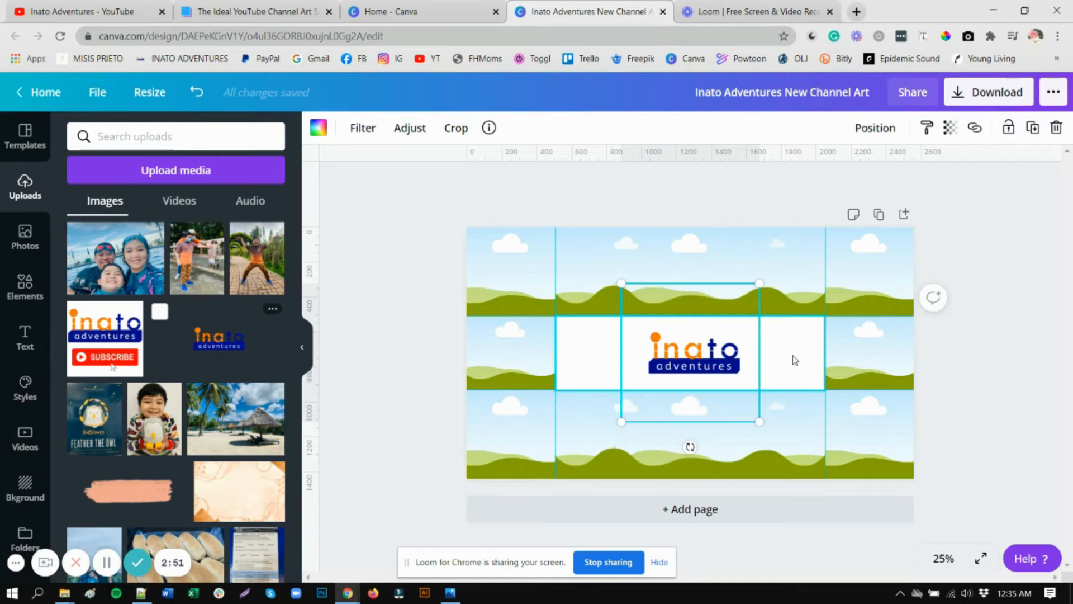
Enlarge the framed logo to about 886 × 886 px and move it to the left part of the white safe area
{"action": "left_click_drag", "start_coordinate": [760, 422], "coordinate": [783, 425]}
{"action": "left_click_drag", "start_coordinate": [700, 356], "coordinate": [622, 352]}
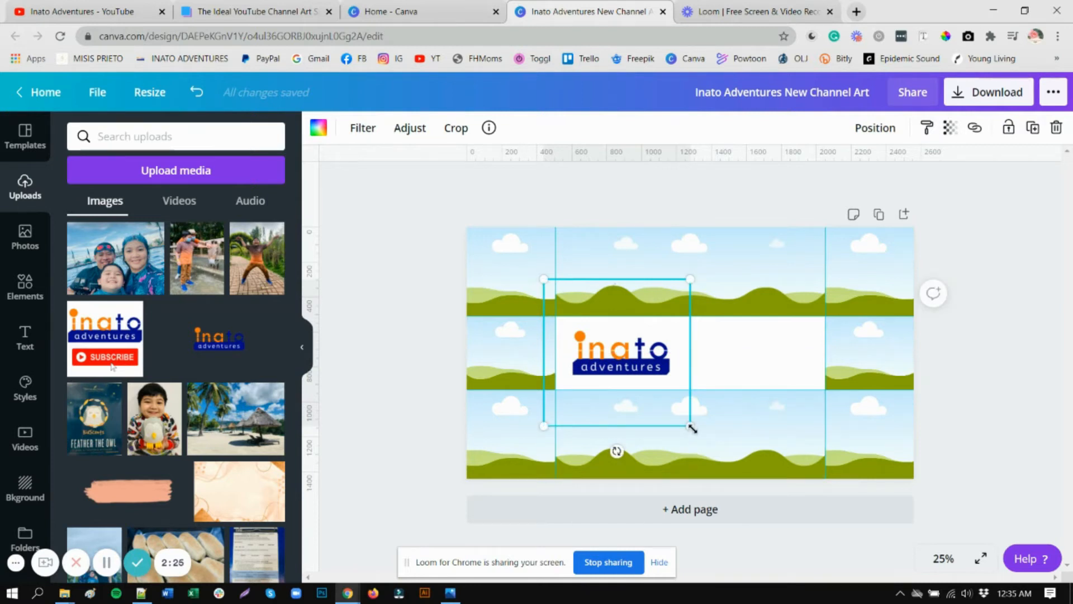
{"action": "left_click_drag", "start_coordinate": [692, 428], "coordinate": [700, 433]}
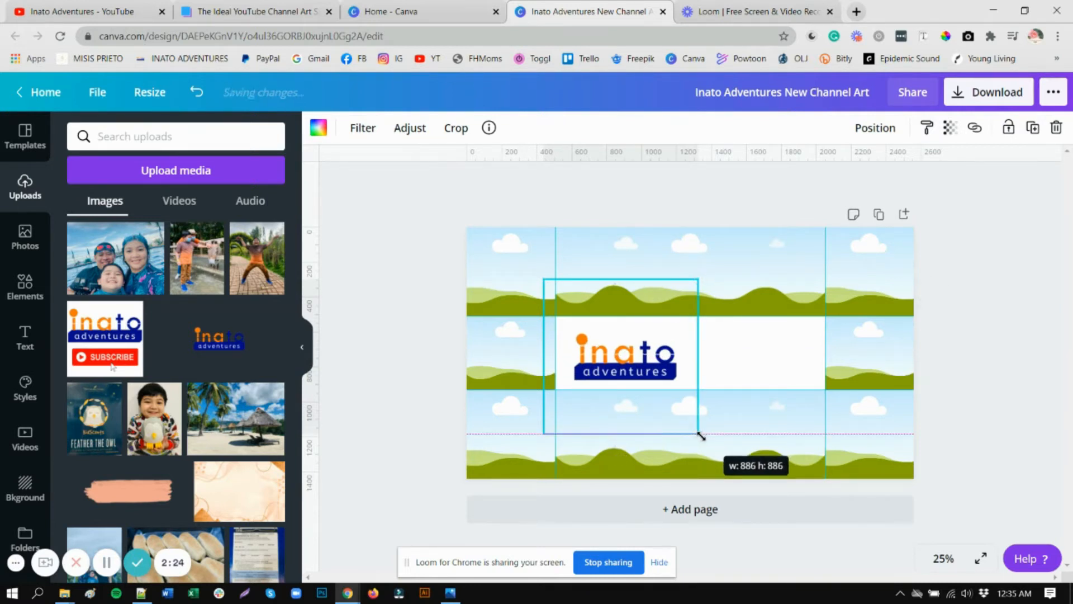
{"action": "left_click_drag", "start_coordinate": [651, 366], "coordinate": [652, 360]}
{"action": "left_click", "coordinate": [989, 420]}
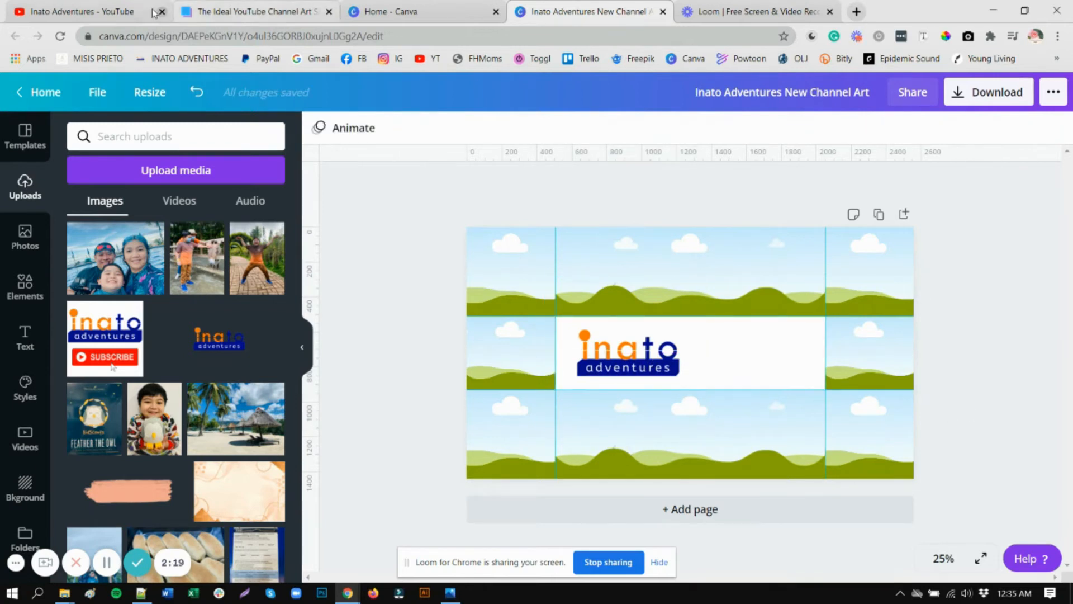
Check the current banner on the YouTube channel page, return to the Canva design and search the elements for "subscribe"
{"action": "left_click", "coordinate": [147, 12]}
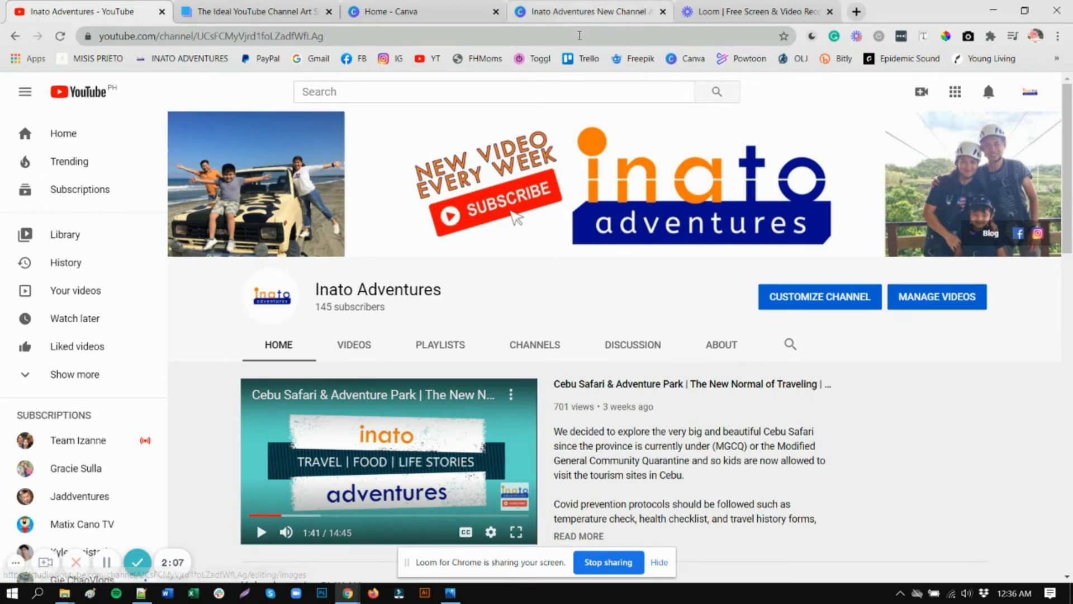
{"action": "left_click", "coordinate": [592, 11]}
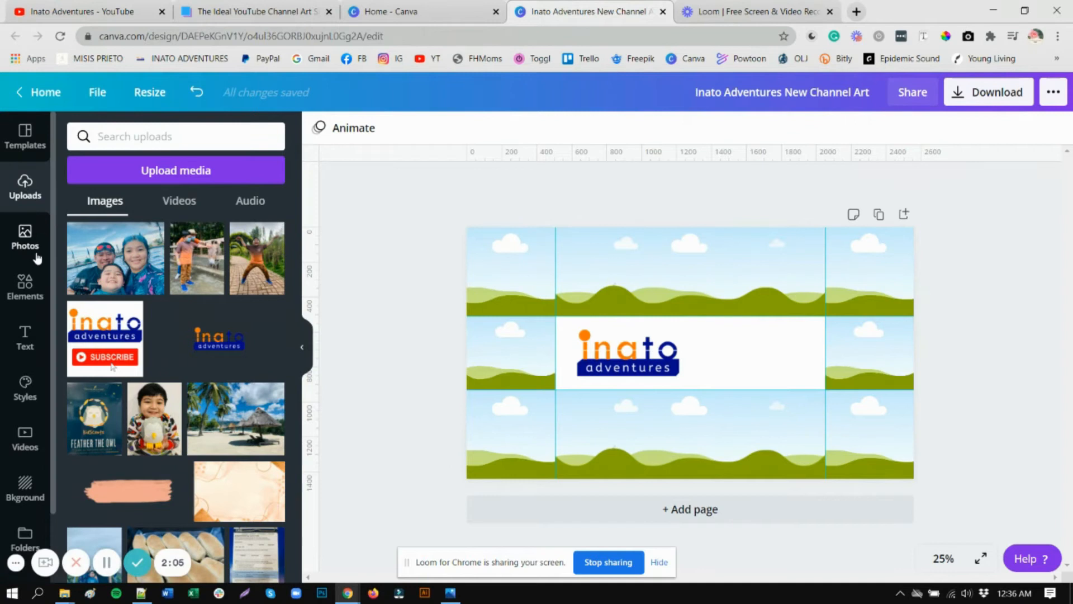
{"action": "left_click", "coordinate": [26, 288]}
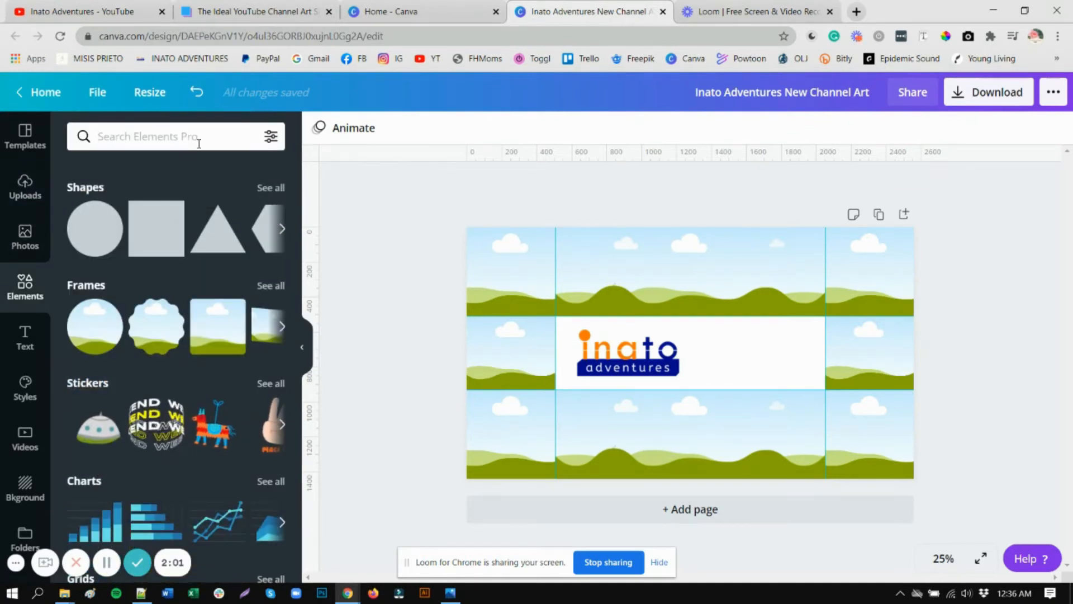
{"action": "type", "text": "subscribe"}
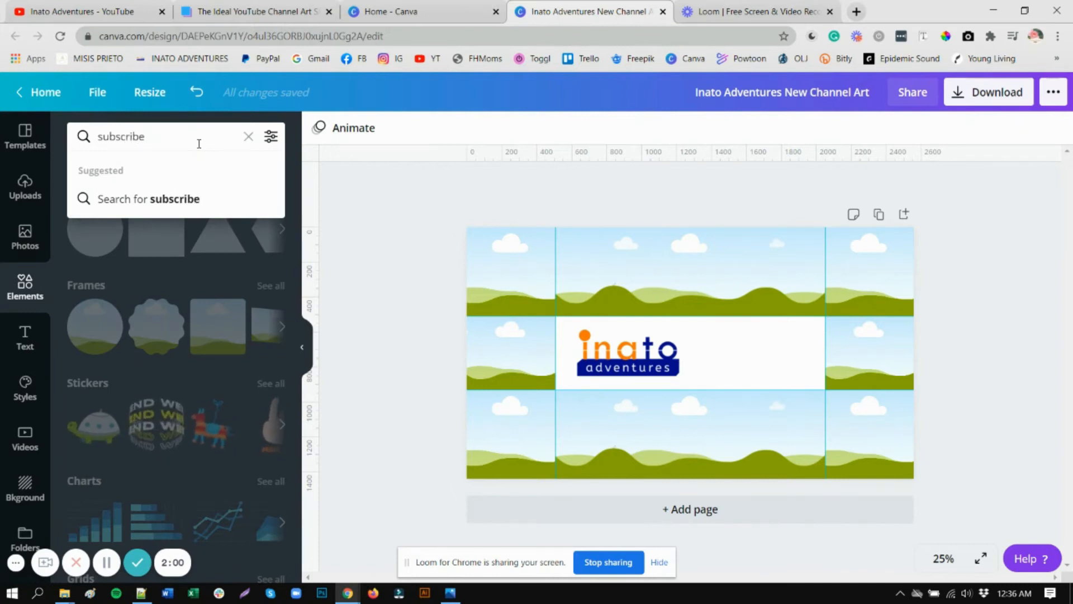
{"action": "key", "text": "Return"}
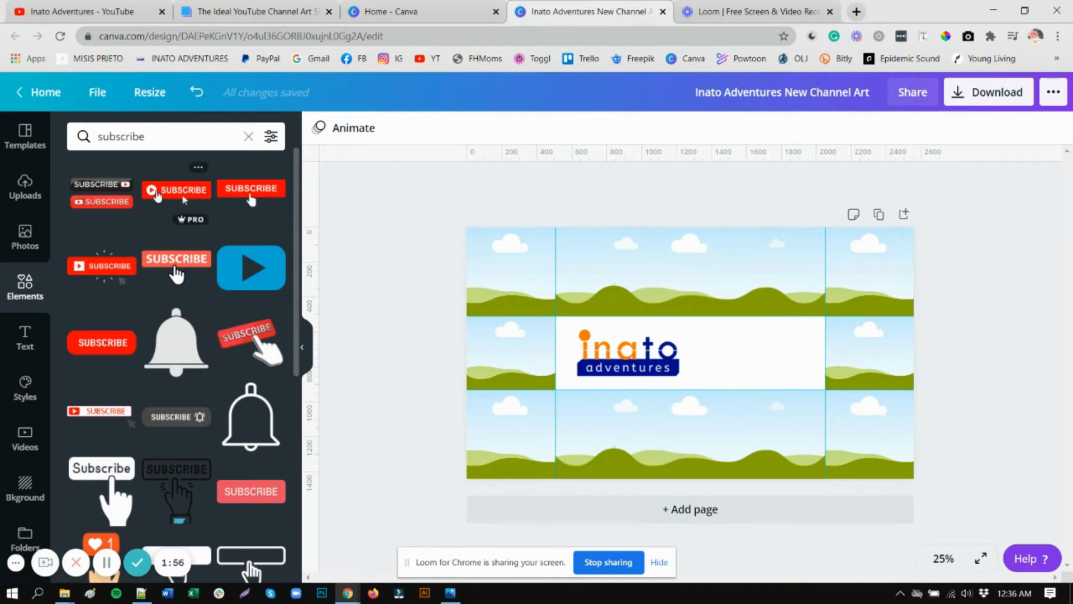
{"action": "mouse_move", "coordinate": [194, 299]}
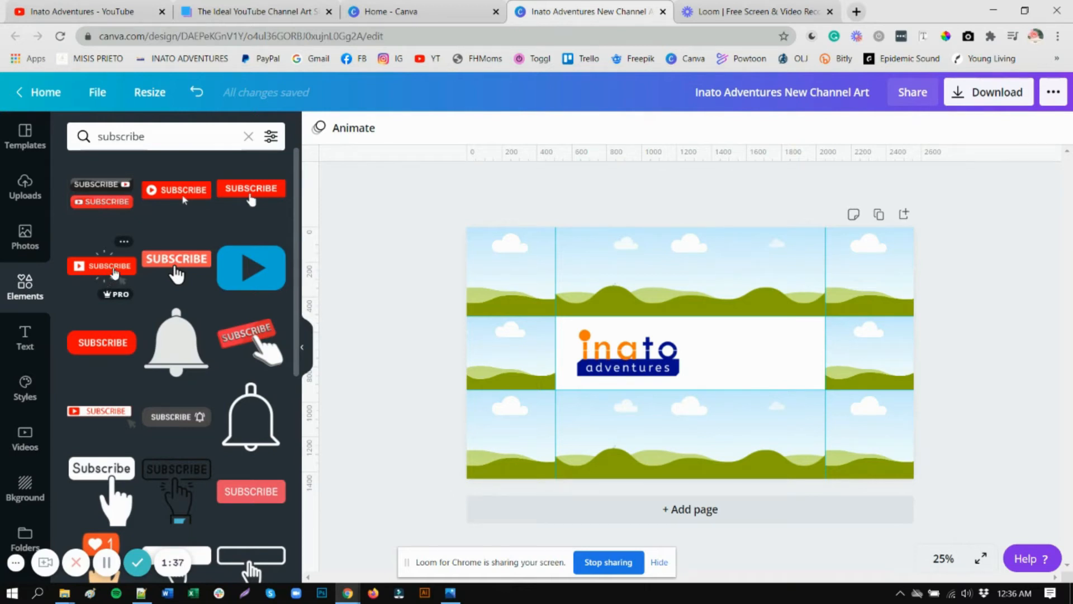
Add the red Subscribe button graphic with click lines and arrow cursor, resize it and place it to the right of the logo
{"action": "left_click", "coordinate": [113, 273]}
{"action": "left_click_drag", "start_coordinate": [779, 400], "coordinate": [753, 384]}
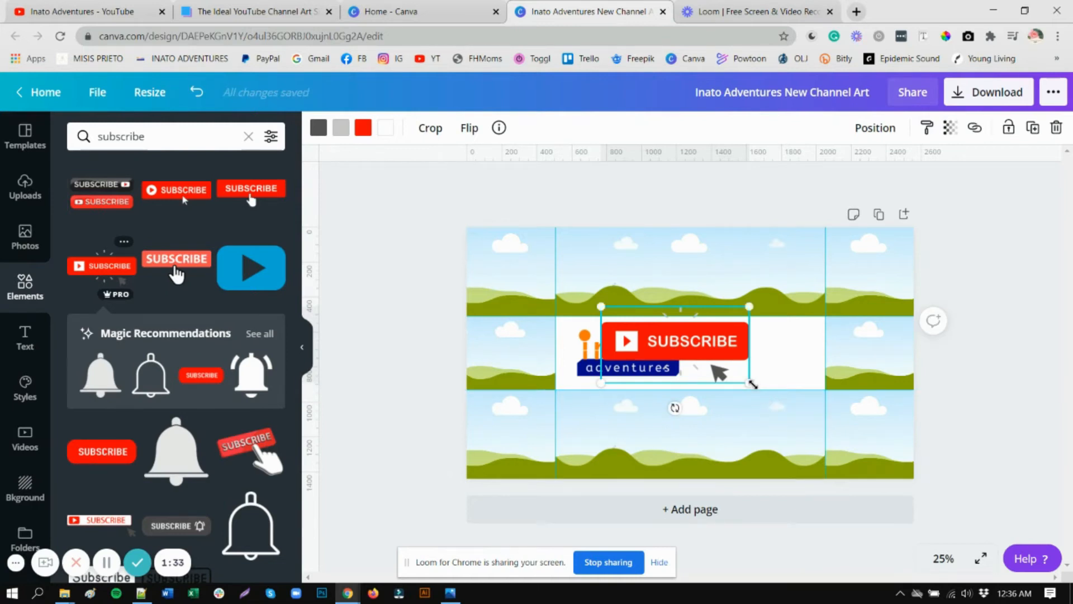
{"action": "left_click_drag", "start_coordinate": [750, 311], "coordinate": [731, 320]}
{"action": "left_click_drag", "start_coordinate": [601, 319], "coordinate": [611, 323]}
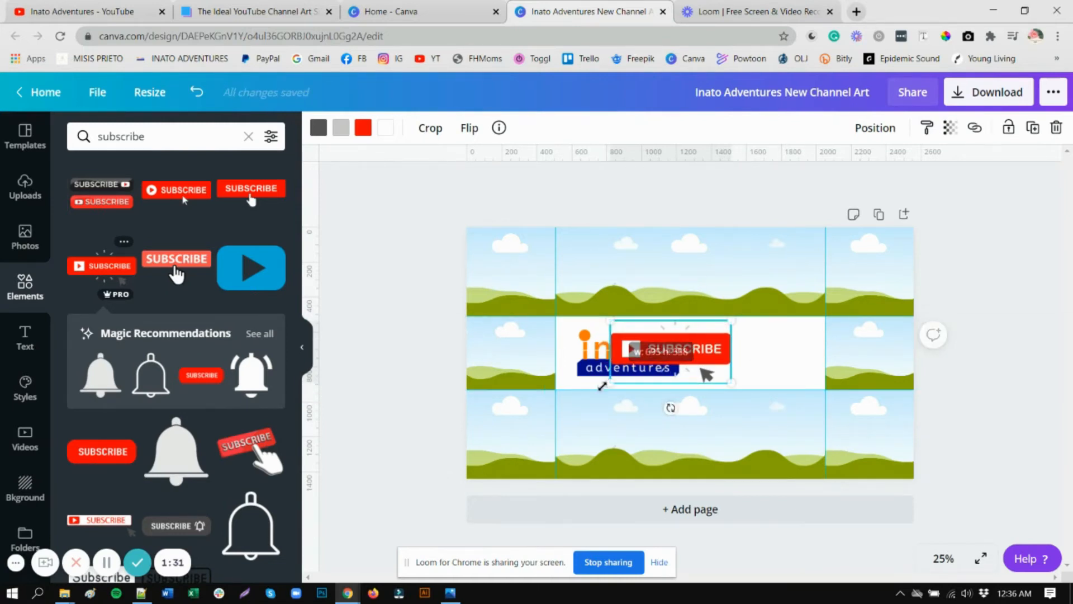
{"action": "left_click_drag", "start_coordinate": [615, 386], "coordinate": [623, 377]}
{"action": "mouse_move", "coordinate": [730, 378]}
{"action": "left_mouse_down"}
{"action": "mouse_move", "coordinate": [688, 343]}
{"action": "mouse_move", "coordinate": [786, 412]}
{"action": "mouse_move", "coordinate": [723, 366]}
{"action": "left_mouse_up"}
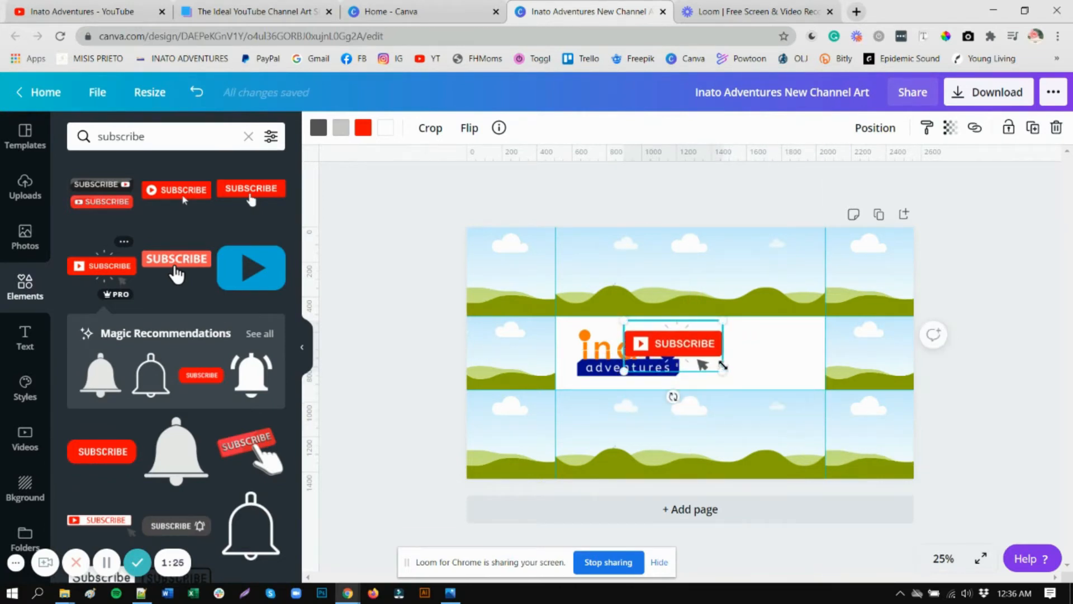
{"action": "left_click_drag", "start_coordinate": [699, 351], "coordinate": [773, 365]}
{"action": "left_click", "coordinate": [983, 393]}
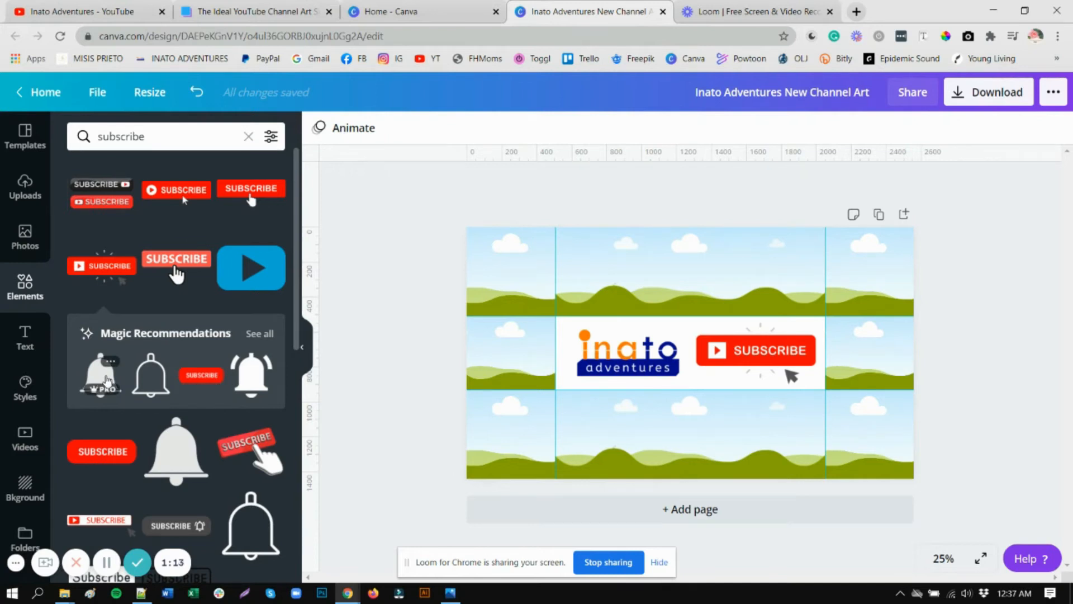
Add the solid bell graphic, recolor it with the lighter Inato Adventures orange, and place it small and tilted at the logo's upper-right corner
{"action": "left_click", "coordinate": [105, 379]}
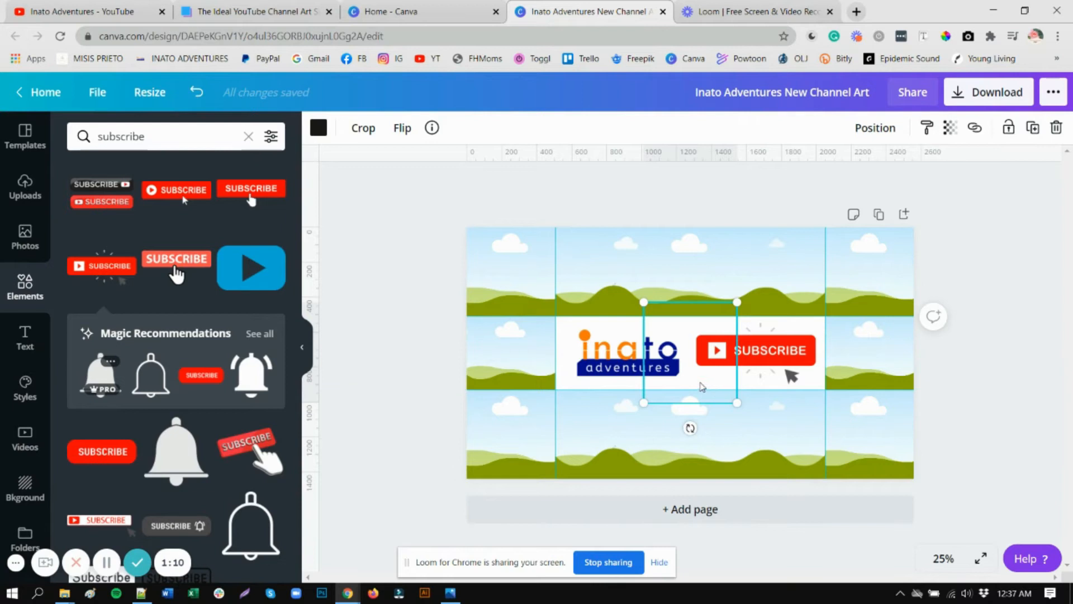
{"action": "left_click", "coordinate": [318, 128]}
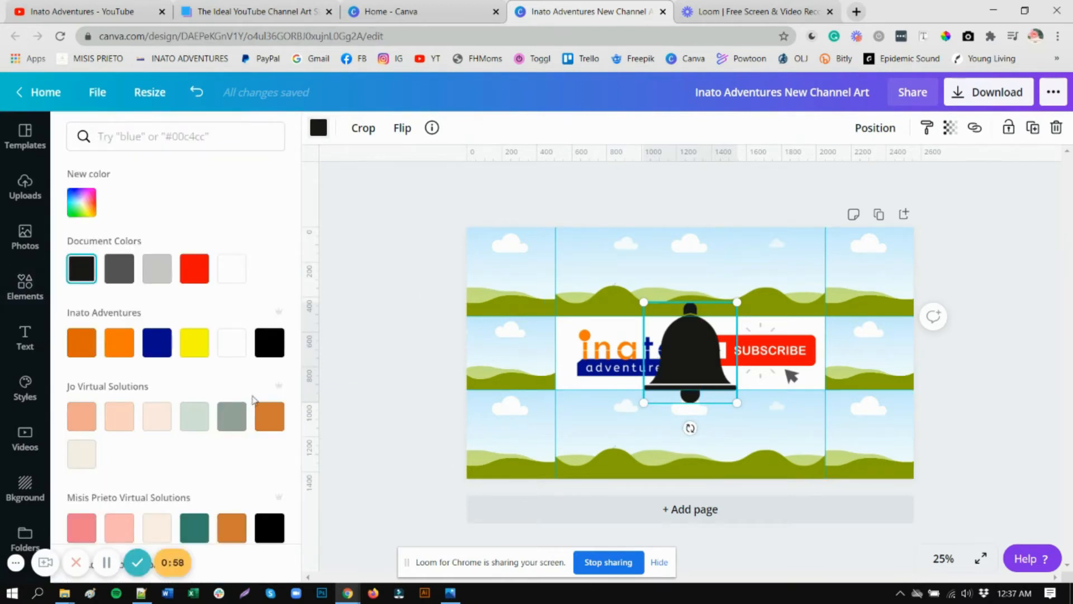
{"action": "left_click", "coordinate": [119, 345]}
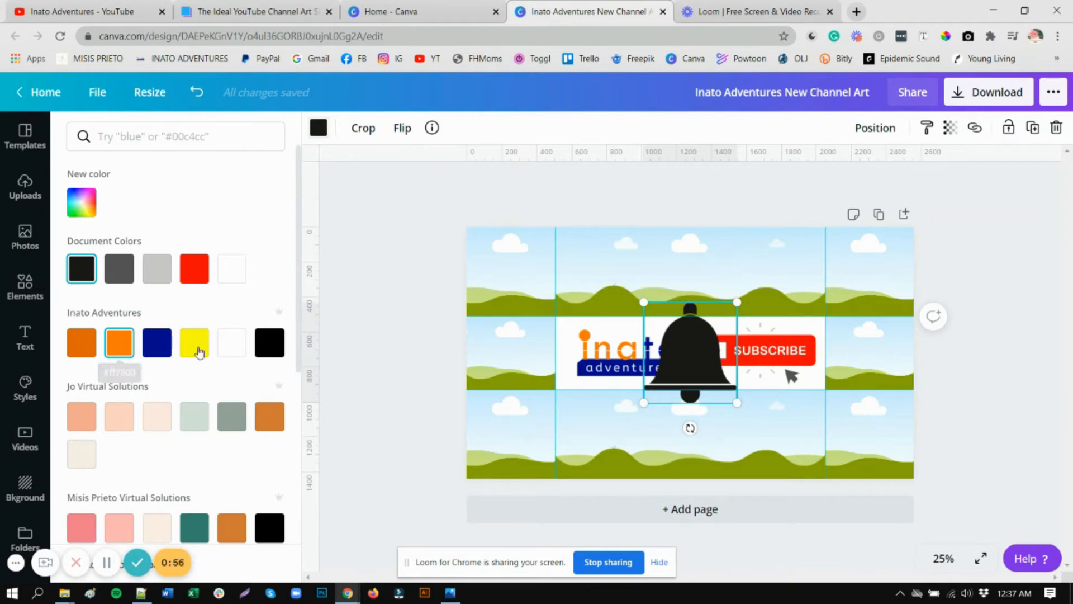
{"action": "left_click_drag", "start_coordinate": [724, 386], "coordinate": [675, 319]}
{"action": "left_click", "coordinate": [943, 559]}
{"action": "left_click", "coordinate": [932, 396]}
{"action": "left_click", "coordinate": [856, 476]}
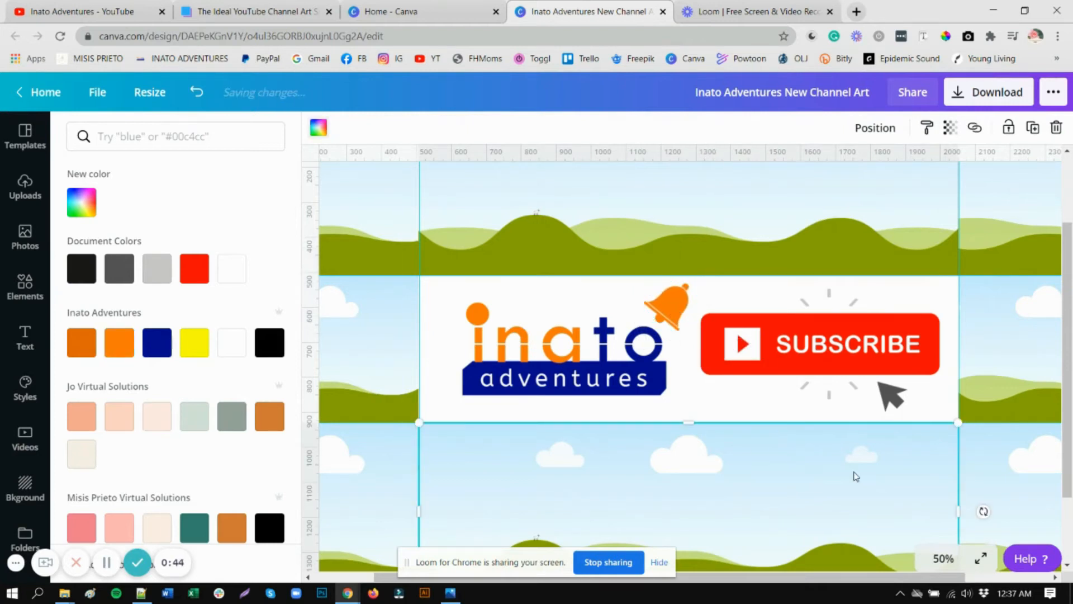
{"action": "left_click", "coordinate": [944, 558]}
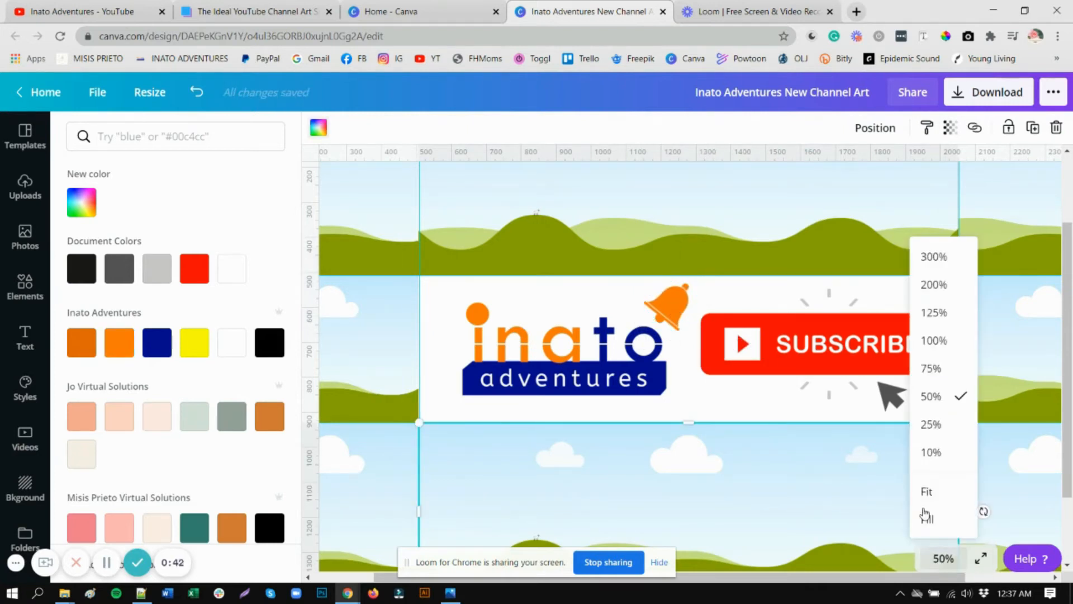
{"action": "left_click", "coordinate": [938, 421]}
{"action": "key", "text": "Escape"}
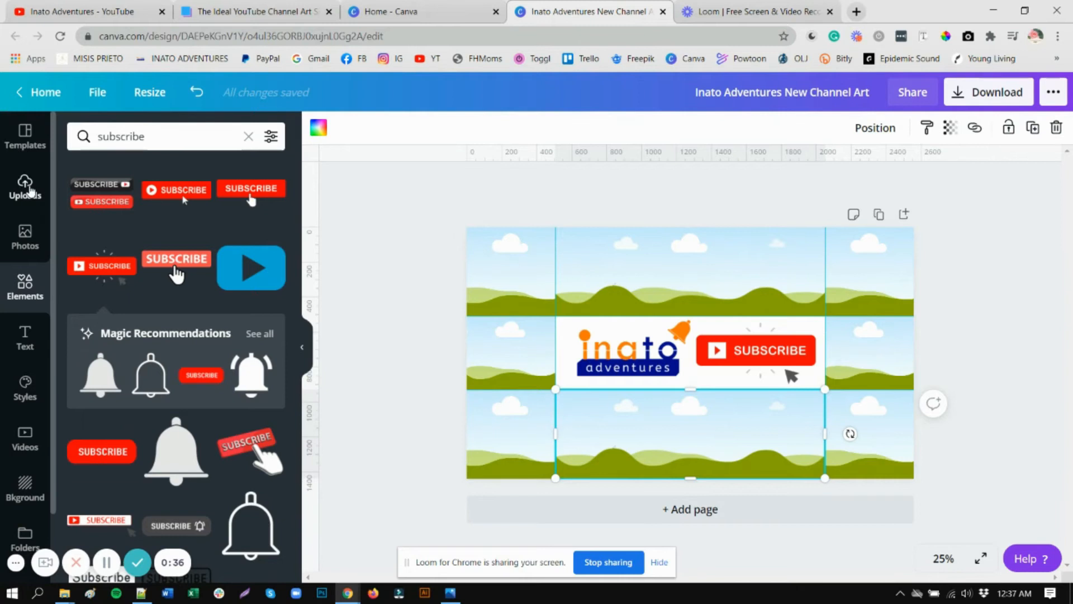
Fill the left grid column from top to bottom with the uploaded donkey photo, family selfie in swimwear, and two-person hilltop photo
{"action": "left_click", "coordinate": [25, 187]}
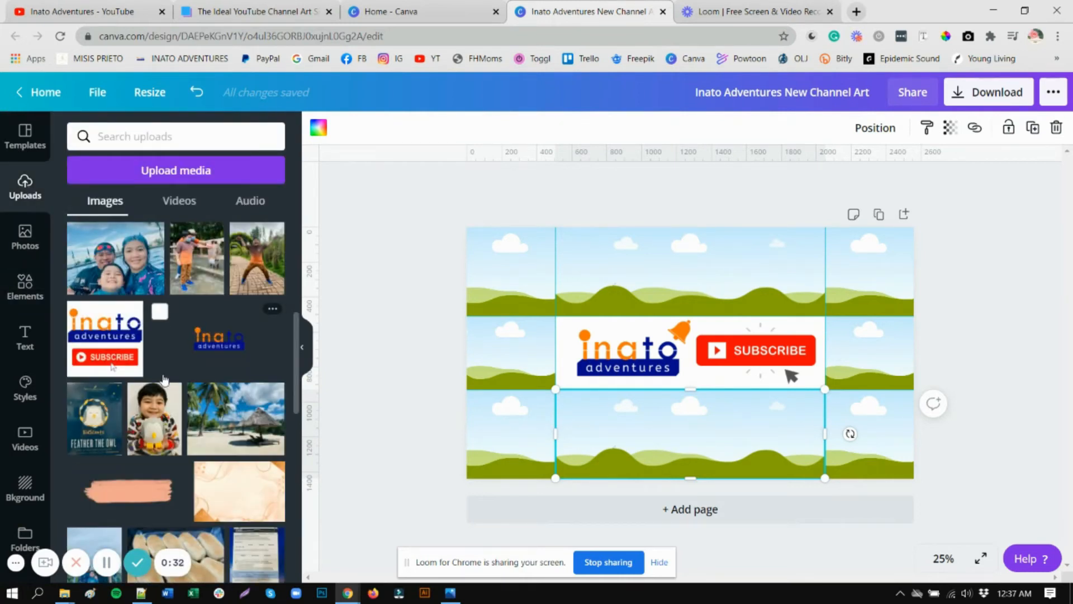
{"action": "left_click_drag", "start_coordinate": [180, 305], "coordinate": [481, 283]}
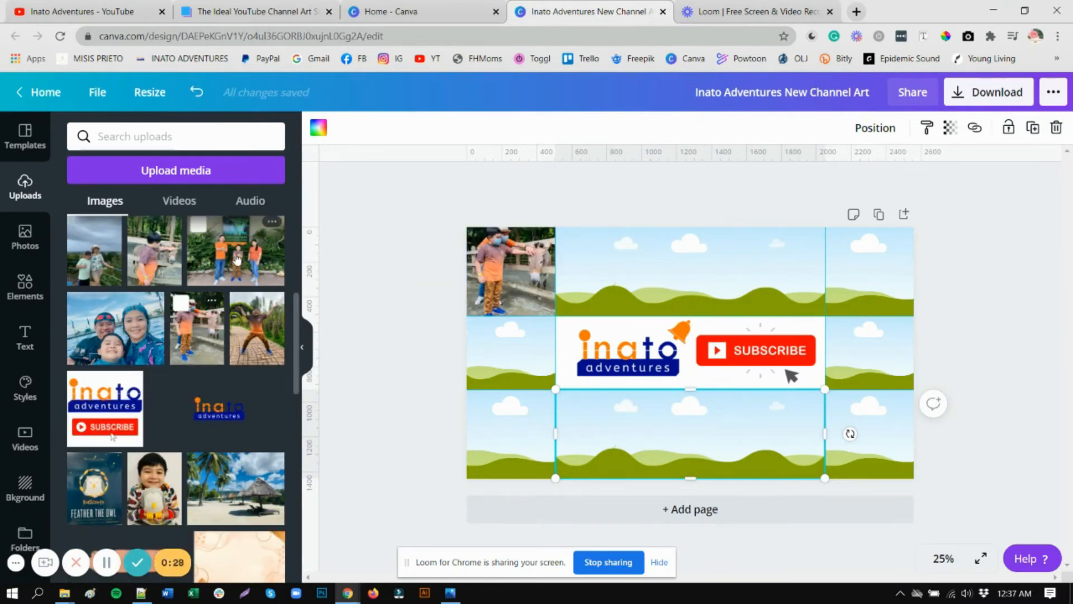
{"action": "left_click_drag", "start_coordinate": [78, 305], "coordinate": [519, 373]}
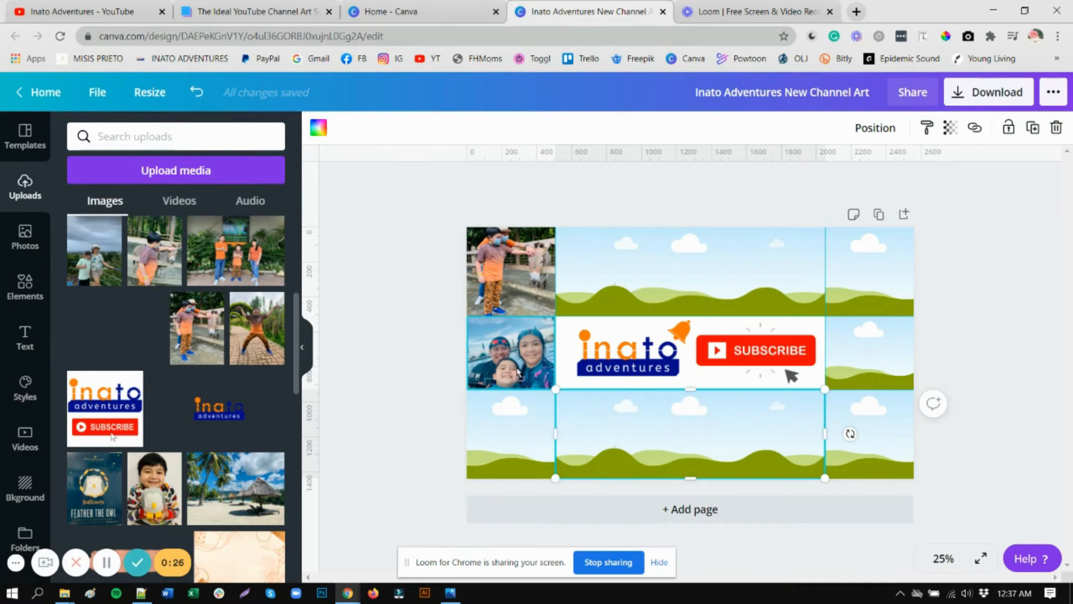
{"action": "scroll", "coordinate": [214, 426], "scroll_direction": "up", "scroll_amount": 2}
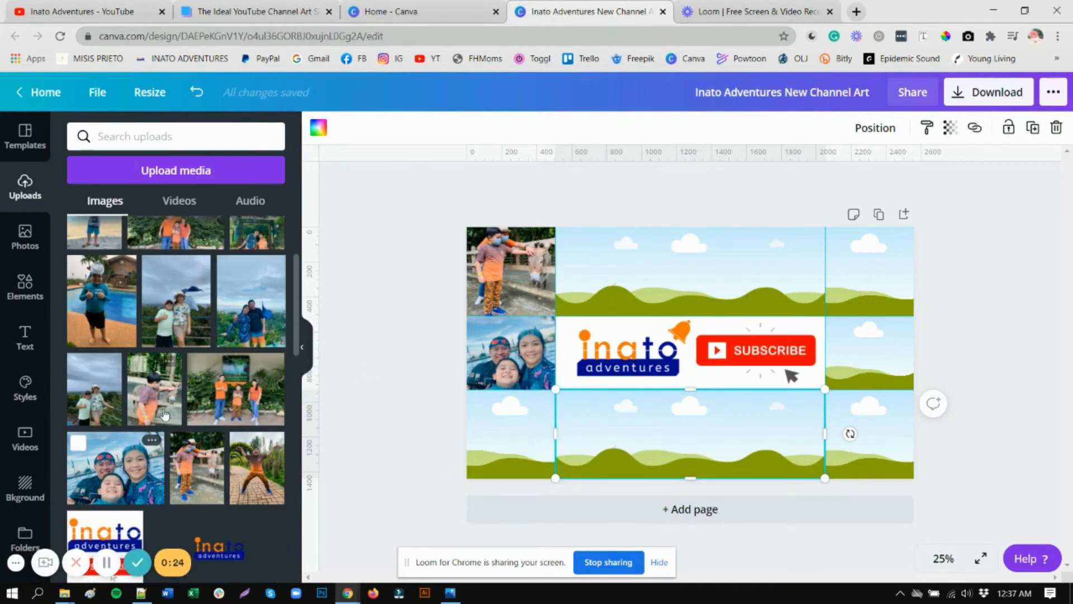
{"action": "left_click_drag", "start_coordinate": [175, 302], "coordinate": [520, 469]}
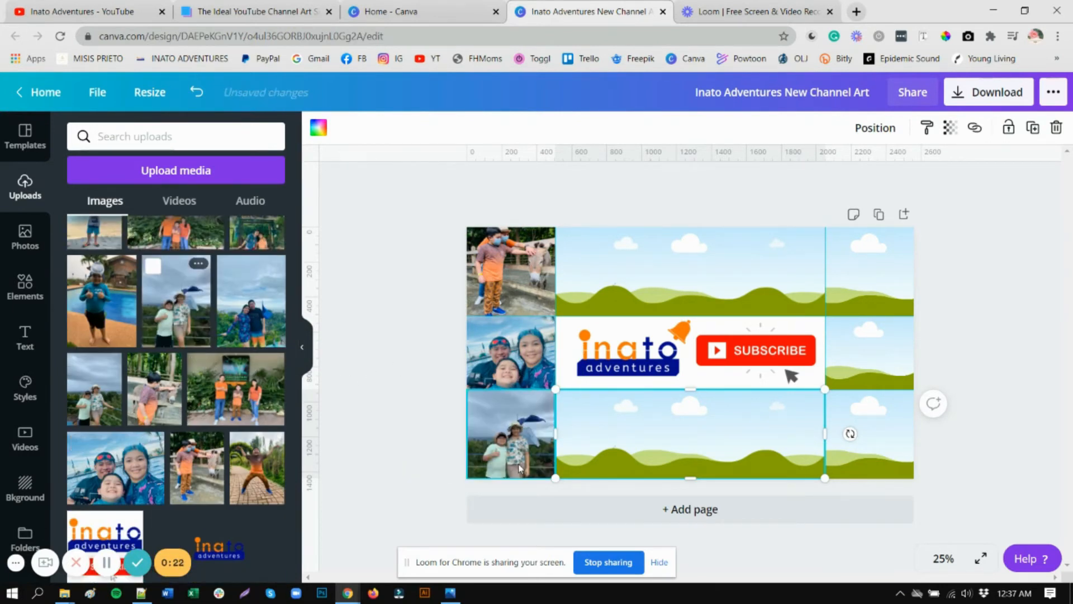
Fill the wide grid above the logo with the Cebu Safari family photo and the one below with the blue-flags photo
{"action": "scroll", "coordinate": [176, 364], "scroll_direction": "up", "scroll_amount": 3}
{"action": "left_click_drag", "start_coordinate": [148, 330], "coordinate": [577, 302]}
{"action": "scroll", "coordinate": [250, 478], "scroll_direction": "down", "scroll_amount": 6}
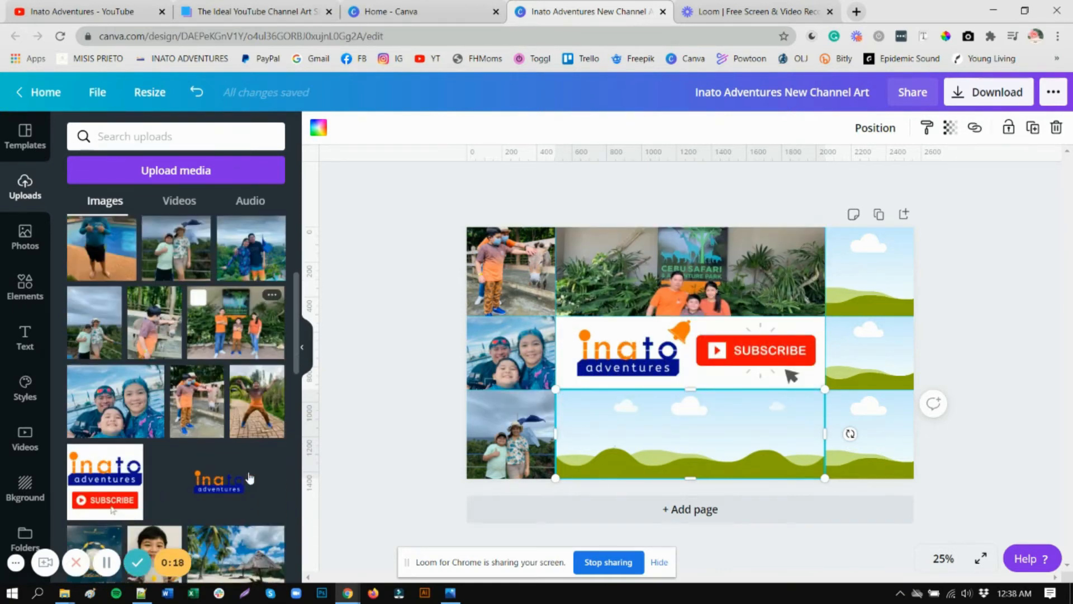
{"action": "scroll", "coordinate": [249, 478], "scroll_direction": "down", "scroll_amount": 3}
{"action": "scroll", "coordinate": [248, 475], "scroll_direction": "up", "scroll_amount": 10}
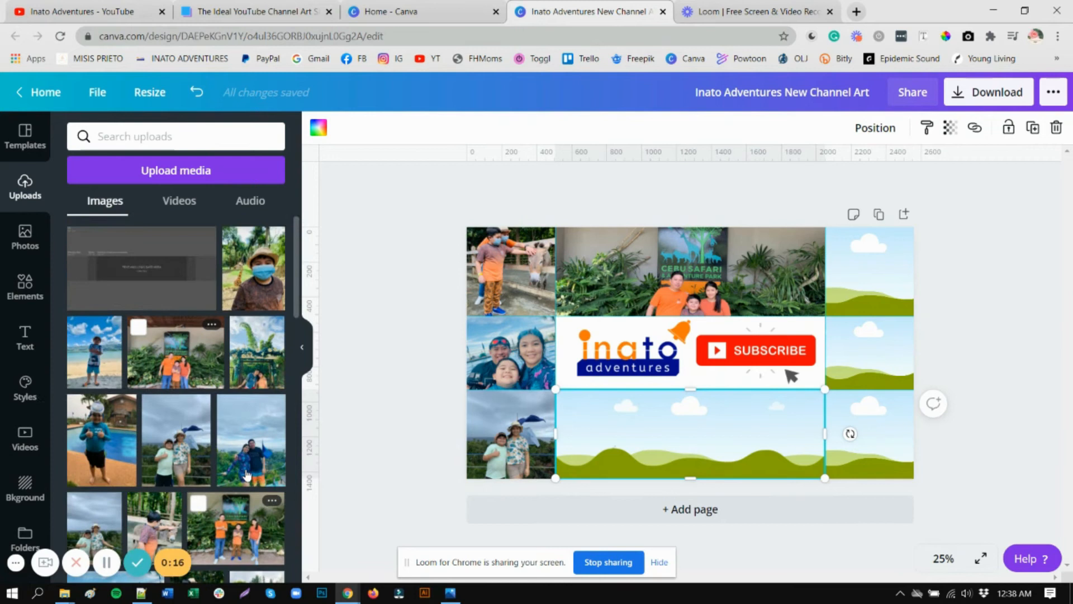
{"action": "scroll", "coordinate": [248, 476], "scroll_direction": "down", "scroll_amount": 10}
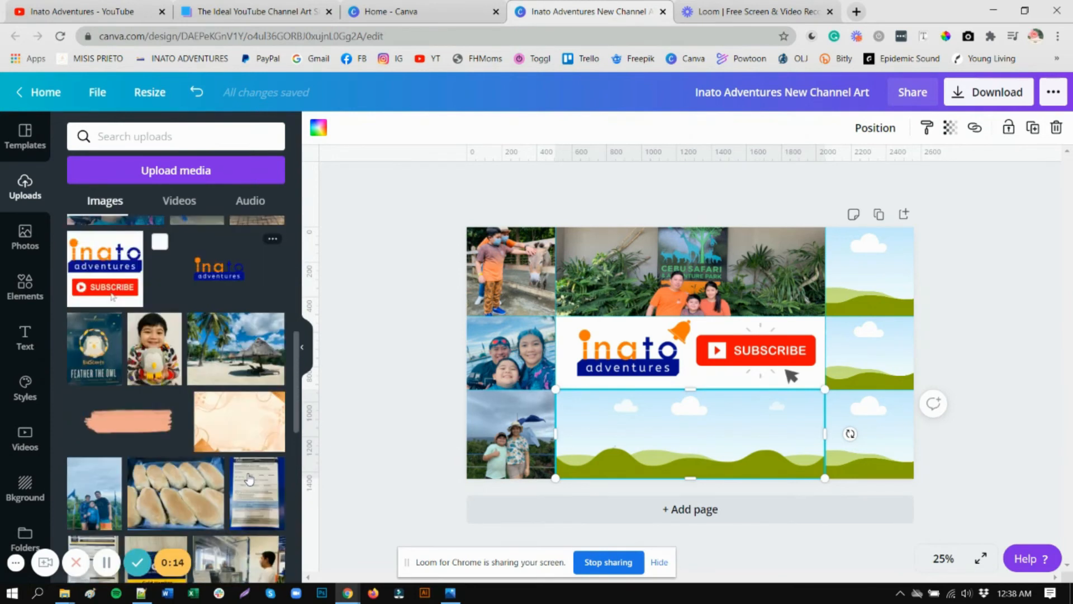
{"action": "left_click_drag", "start_coordinate": [121, 372], "coordinate": [696, 464]}
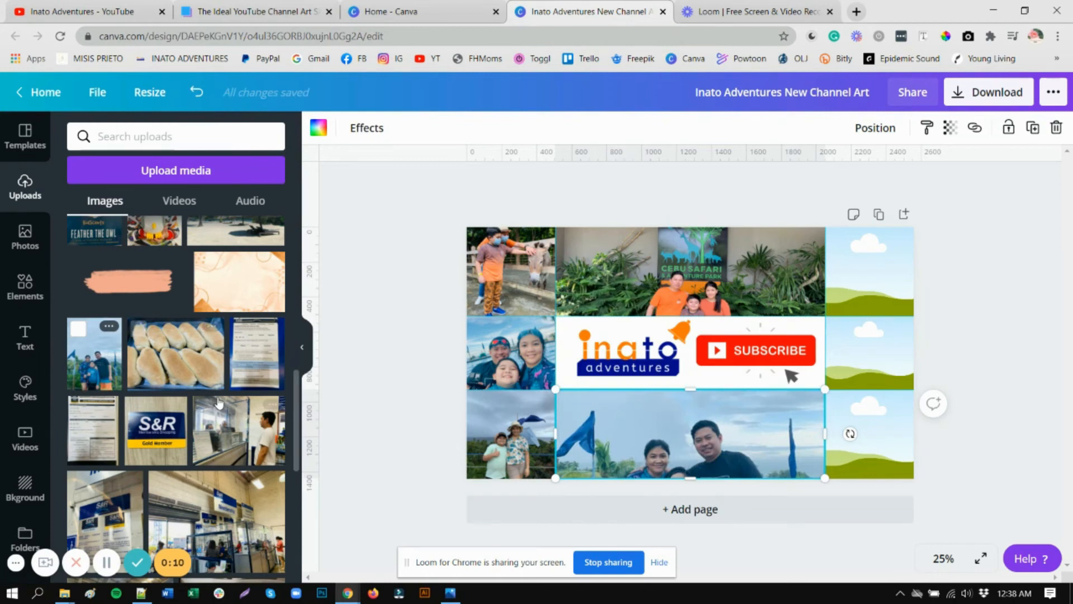
Fill the right grid column from top to bottom with the uploaded photos of the boy at the beach, jumping on the brick path, and by the pool
{"action": "scroll", "coordinate": [191, 397], "scroll_direction": "up", "scroll_amount": 5}
{"action": "scroll", "coordinate": [190, 397], "scroll_direction": "up", "scroll_amount": 3}
{"action": "left_click_drag", "start_coordinate": [94, 352], "coordinate": [865, 276]}
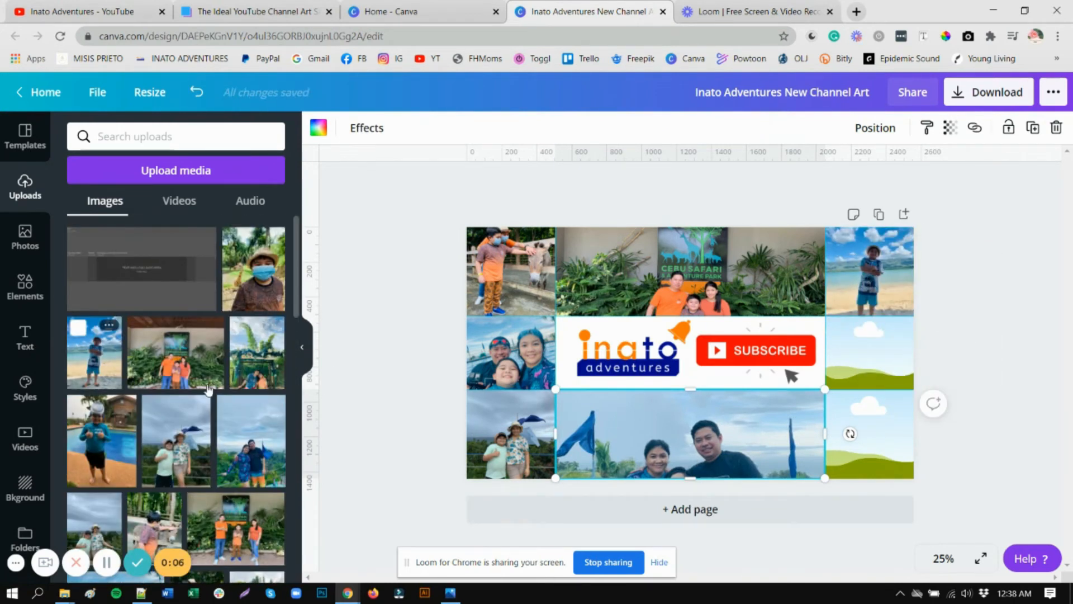
{"action": "scroll", "coordinate": [235, 409], "scroll_direction": "down", "scroll_amount": 3}
{"action": "left_click_drag", "start_coordinate": [267, 476], "coordinate": [885, 361]}
{"action": "left_click_drag", "start_coordinate": [101, 288], "coordinate": [925, 447]}
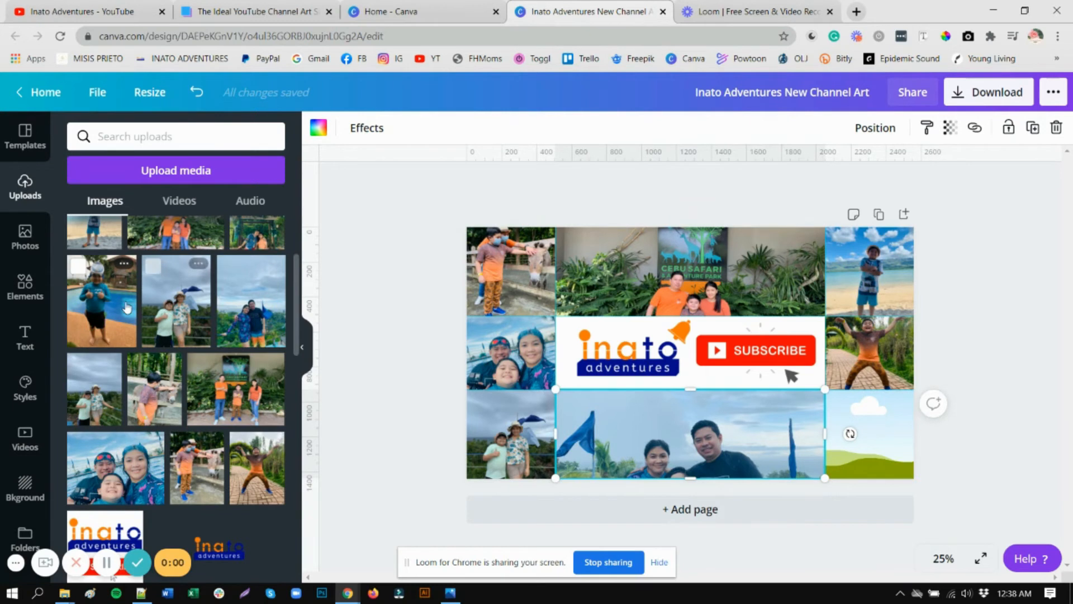
{"action": "left_click_drag", "start_coordinate": [100, 300], "coordinate": [870, 434]}
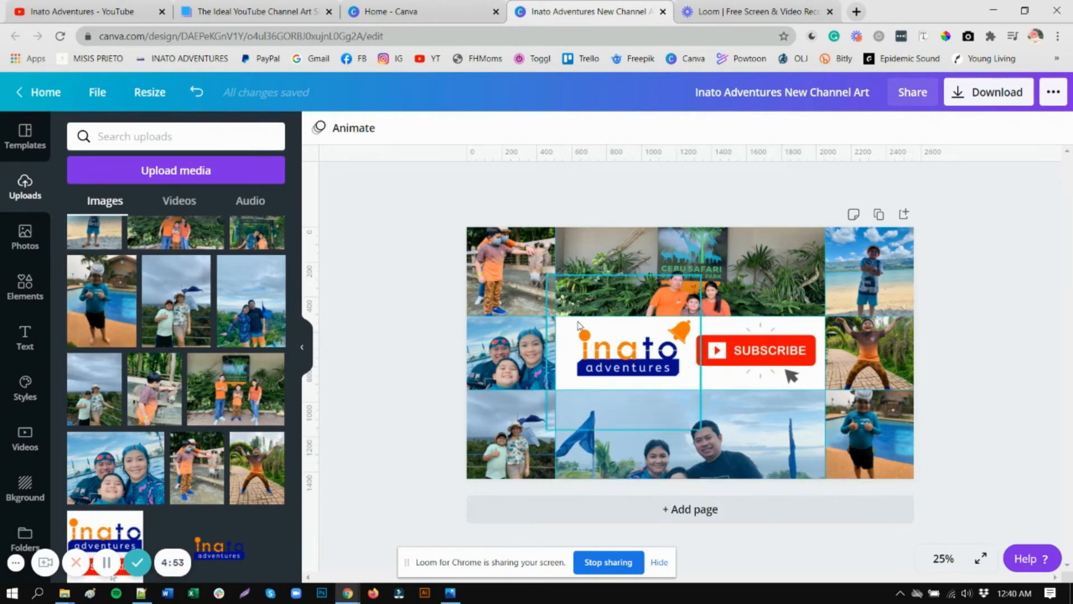
Collapse the uploads list and set the canvas zoom to 50%
{"action": "left_click", "coordinate": [302, 347]}
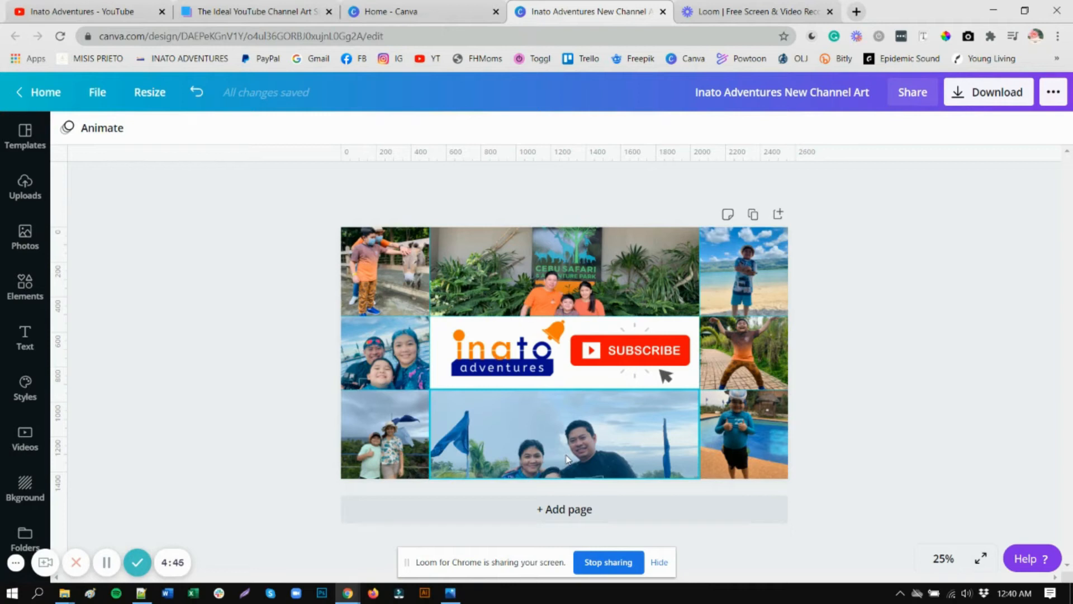
{"action": "left_click", "coordinate": [944, 559]}
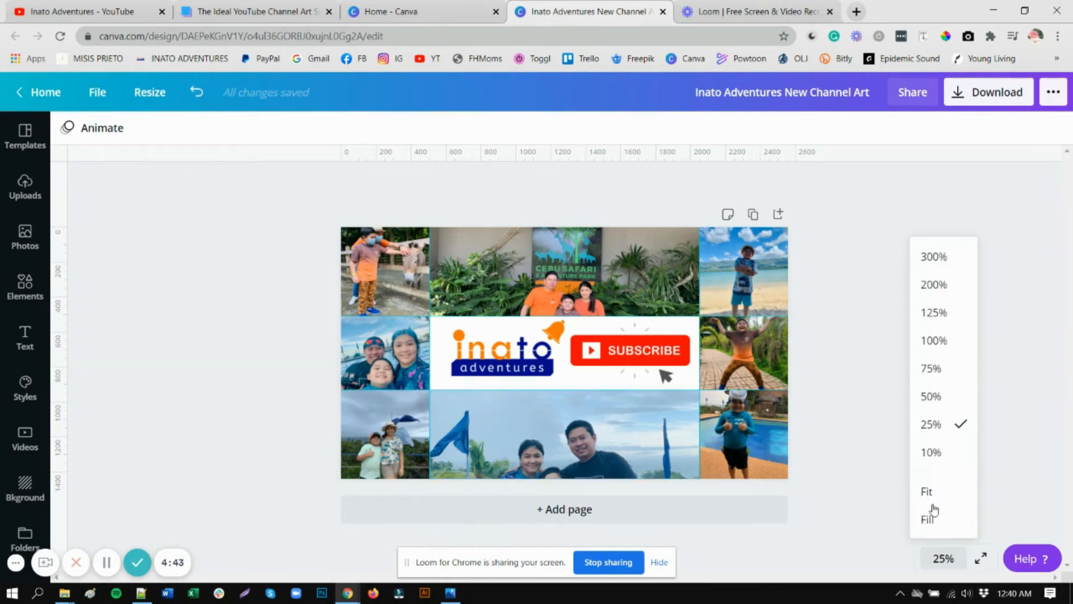
{"action": "left_click", "coordinate": [934, 397]}
{"action": "scroll", "coordinate": [932, 400], "scroll_direction": "up", "scroll_amount": 3}
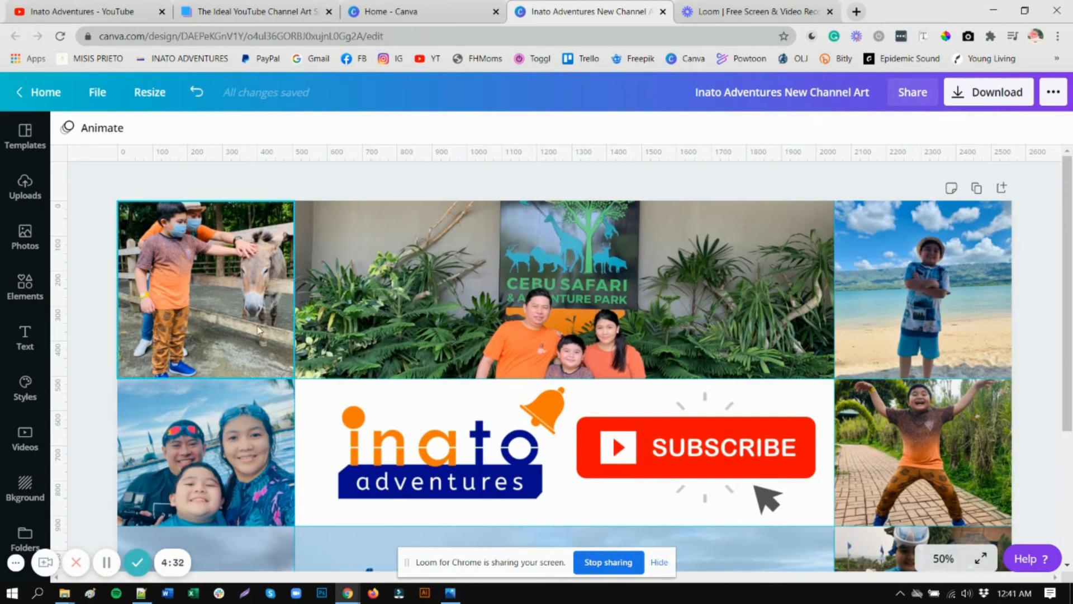
{"action": "double_click", "coordinate": [227, 293]}
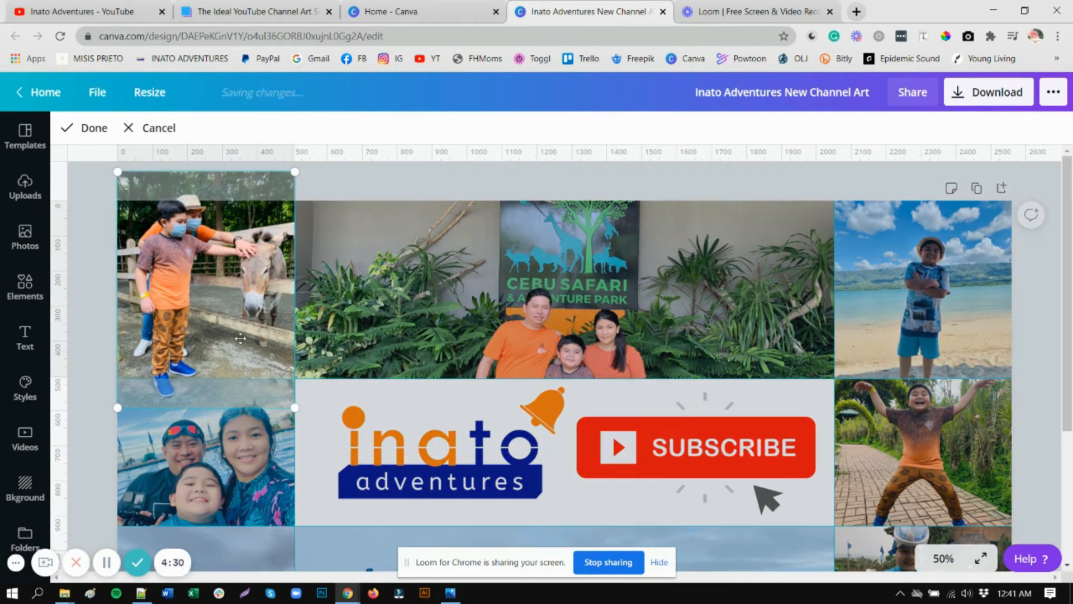
{"action": "left_click_drag", "start_coordinate": [297, 409], "coordinate": [577, 568]}
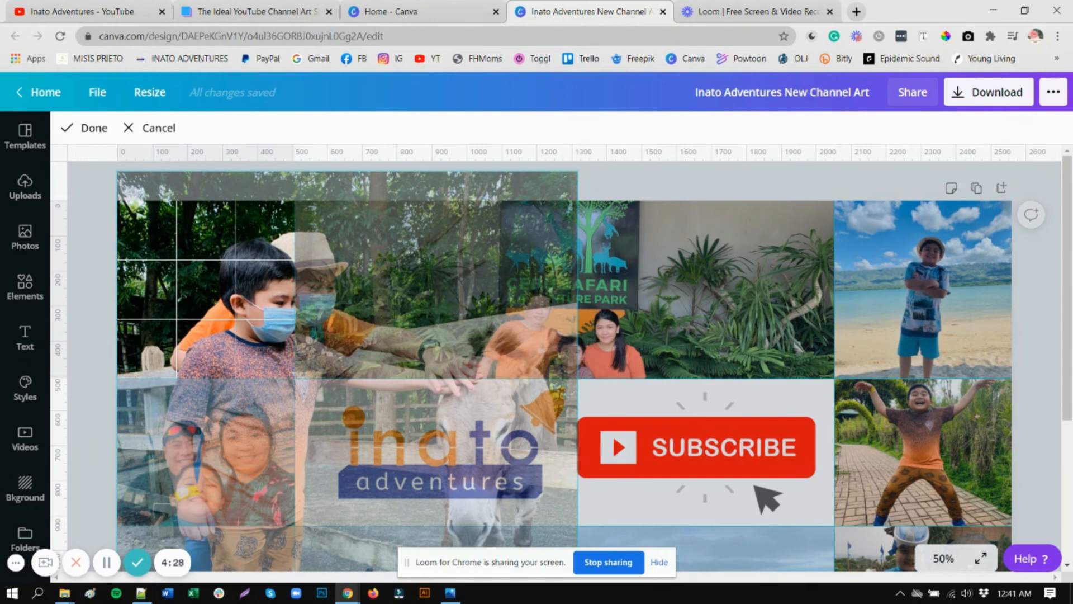
{"action": "left_click", "coordinate": [81, 235]}
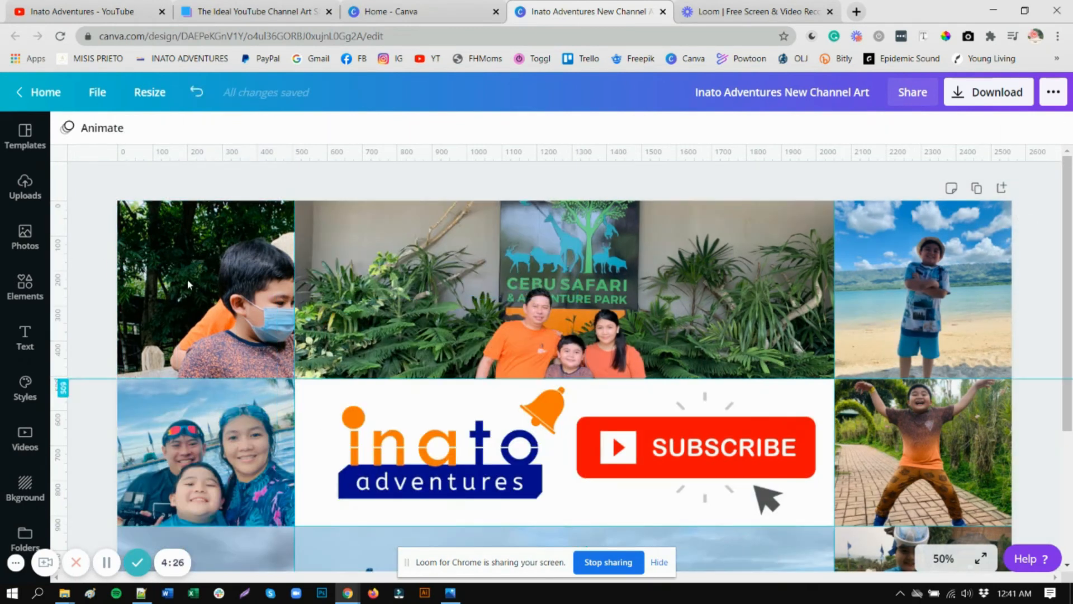
{"action": "key", "text": "ctrl+z"}
Enlarge the donkey photo slightly within its upper-left grid frame and shift it down so the people and donkey fill the frame
{"action": "double_click", "coordinate": [240, 299]}
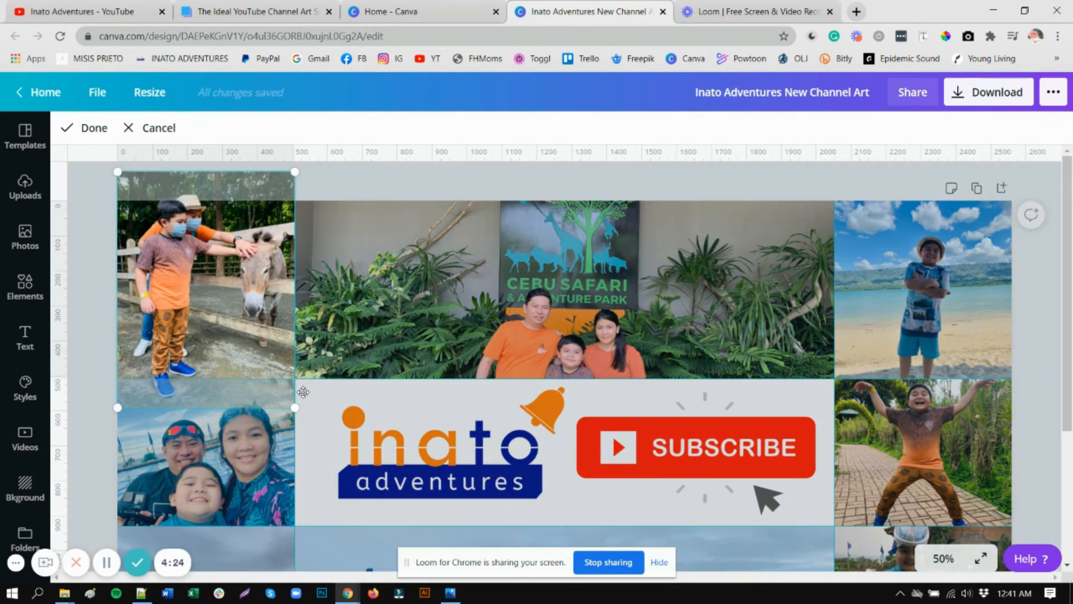
{"action": "left_click_drag", "start_coordinate": [295, 406], "coordinate": [307, 420]}
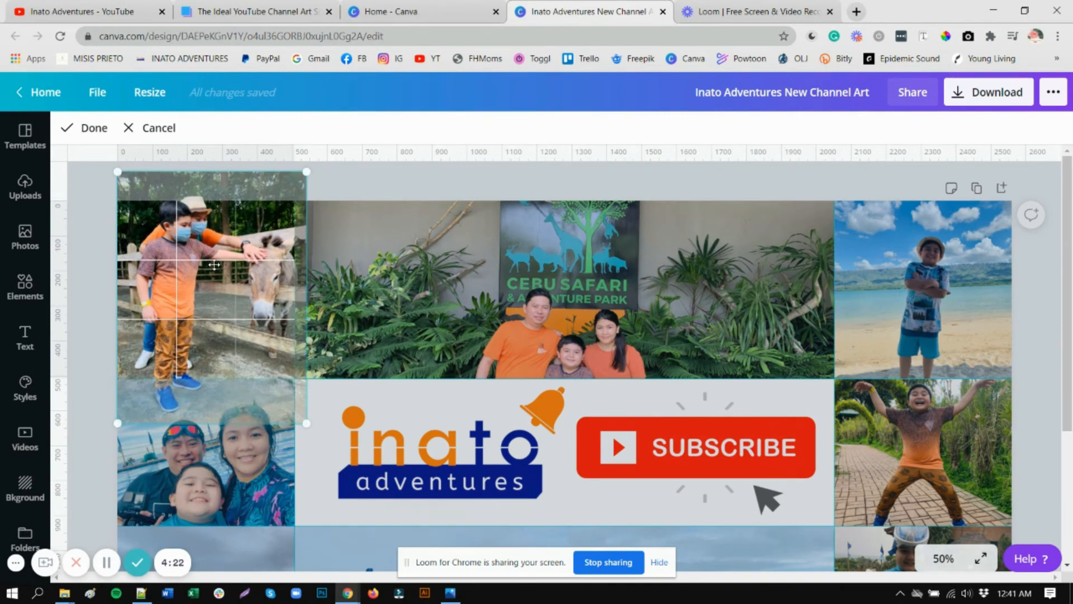
{"action": "left_click_drag", "start_coordinate": [214, 264], "coordinate": [214, 278]}
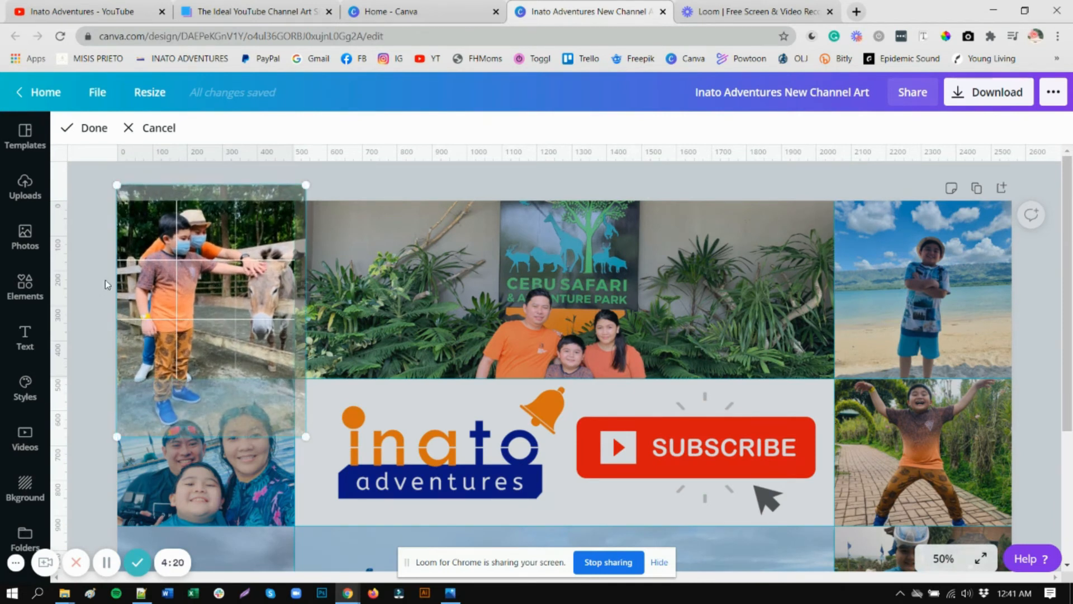
{"action": "left_click", "coordinate": [108, 285]}
Enlarge the two-person hilltop photo within its lower-left grid frame and reposition it so both people are centred
{"action": "scroll", "coordinate": [215, 346], "scroll_direction": "down", "scroll_amount": 3}
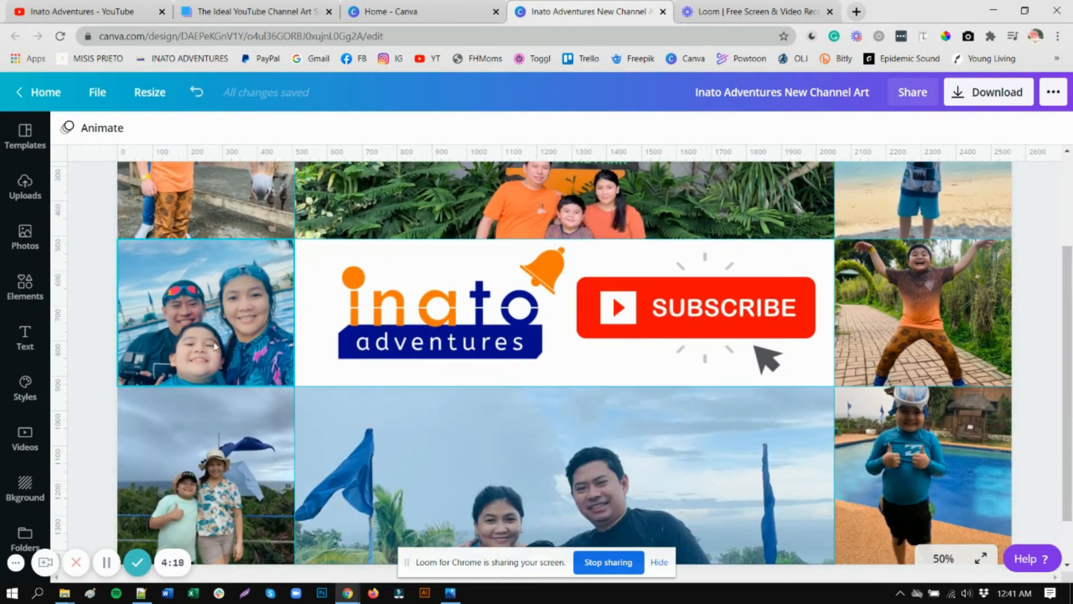
{"action": "scroll", "coordinate": [228, 447], "scroll_direction": "down", "scroll_amount": 1}
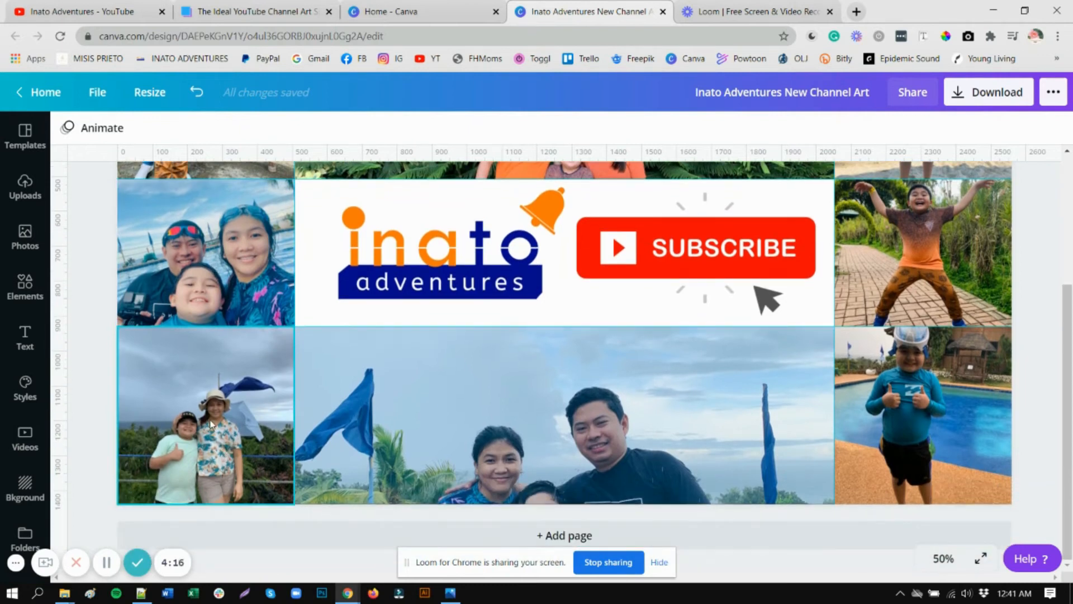
{"action": "left_click", "coordinate": [211, 424]}
{"action": "double_click", "coordinate": [225, 414]}
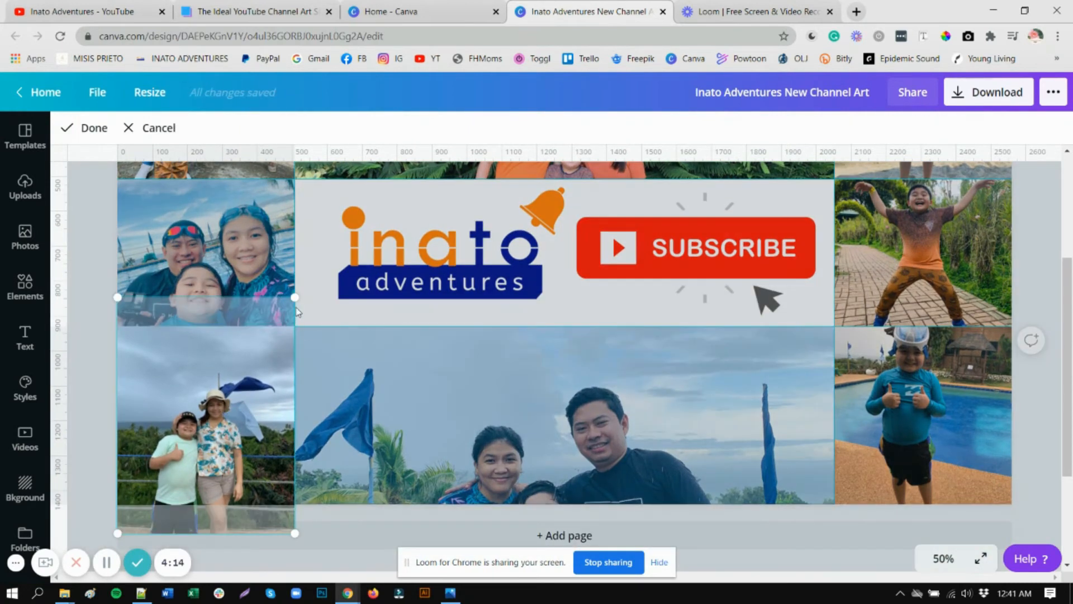
{"action": "left_click_drag", "start_coordinate": [295, 298], "coordinate": [374, 192]}
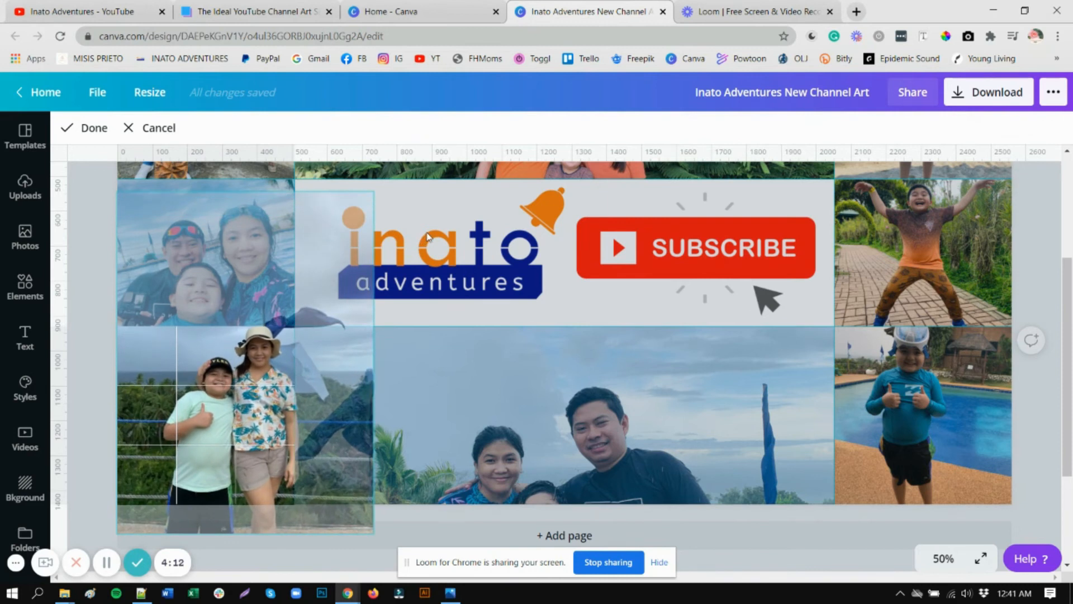
{"action": "left_click_drag", "start_coordinate": [260, 412], "coordinate": [224, 426]}
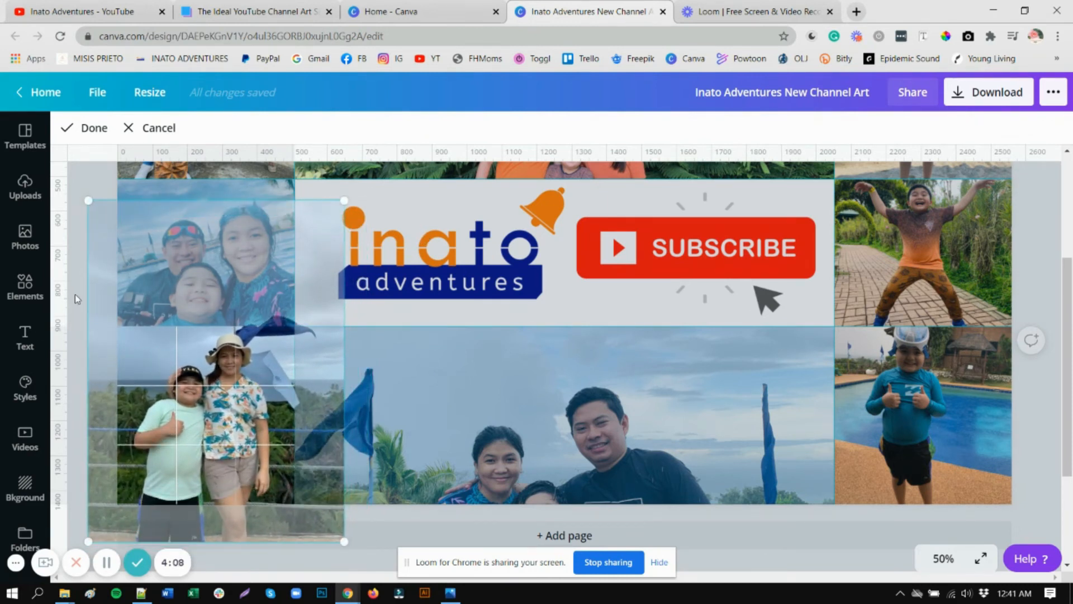
{"action": "left_click", "coordinate": [75, 294]}
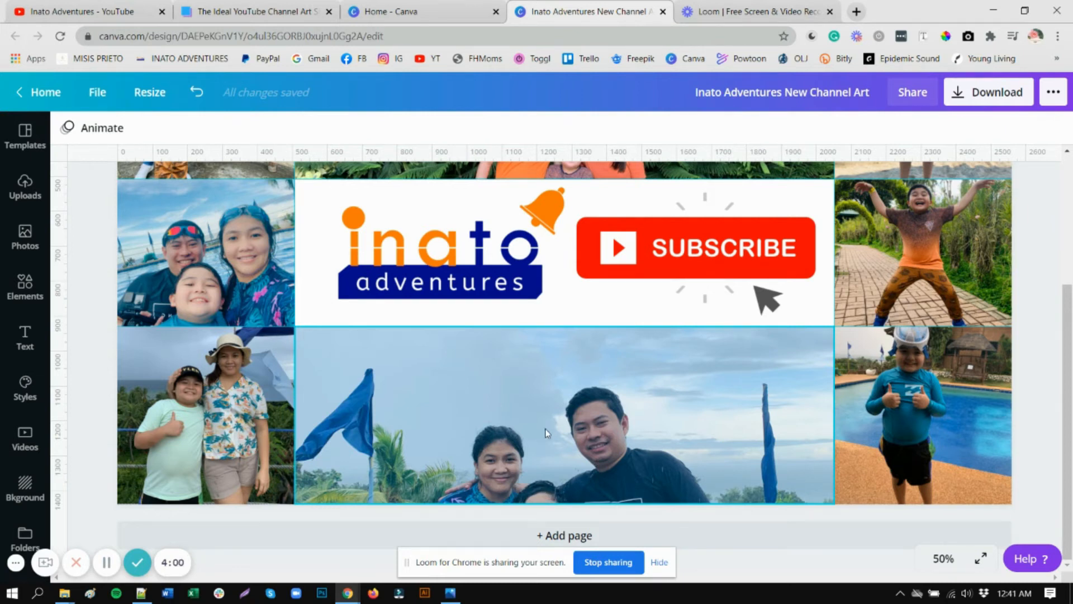
Move the blue-flags photo up within the wide lower grid frame so all three family members show
{"action": "double_click", "coordinate": [537, 441]}
{"action": "left_click_drag", "start_coordinate": [555, 444], "coordinate": [592, 395]}
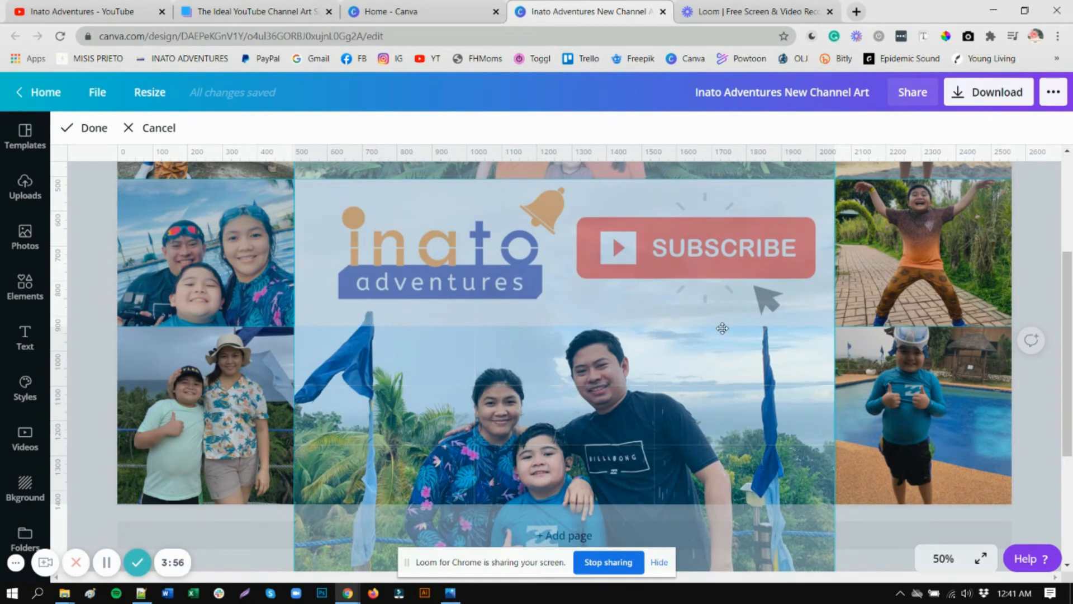
{"action": "left_click", "coordinate": [107, 312]}
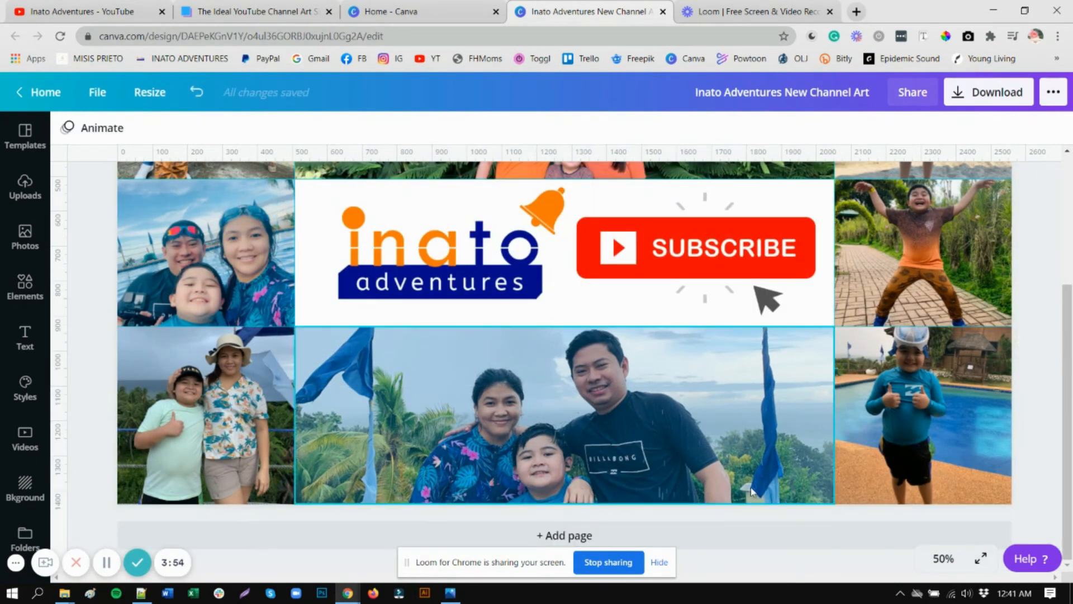
Enlarge the Cebu Safari photo within the wide upper grid frame and move it up to centre on the family
{"action": "scroll", "coordinate": [706, 449], "scroll_direction": "up", "scroll_amount": 3}
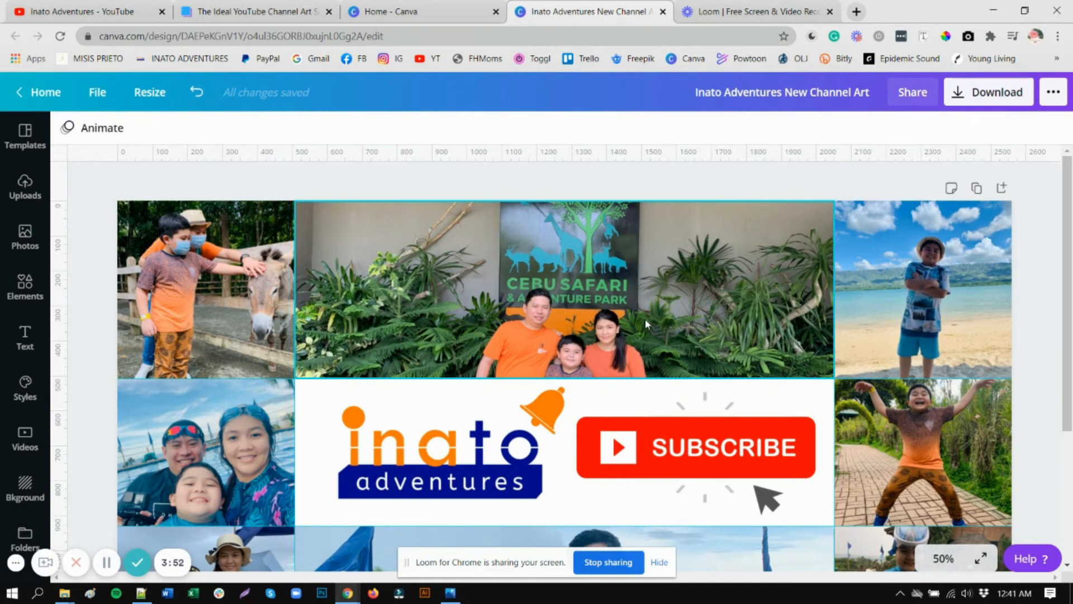
{"action": "double_click", "coordinate": [579, 365]}
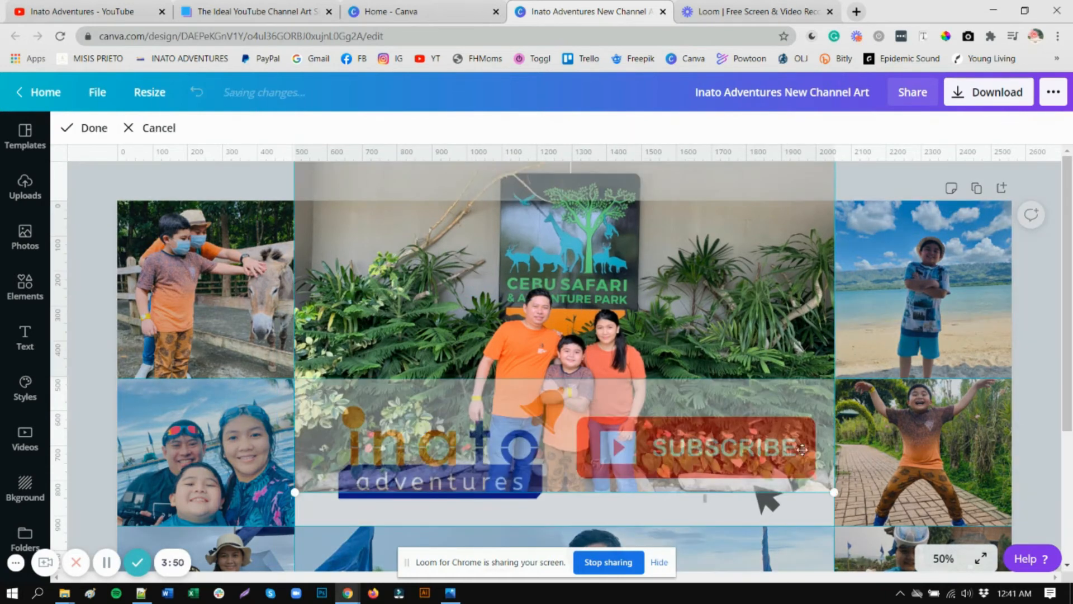
{"action": "left_click_drag", "start_coordinate": [835, 493], "coordinate": [953, 580]}
{"action": "left_click_drag", "start_coordinate": [706, 350], "coordinate": [663, 229]}
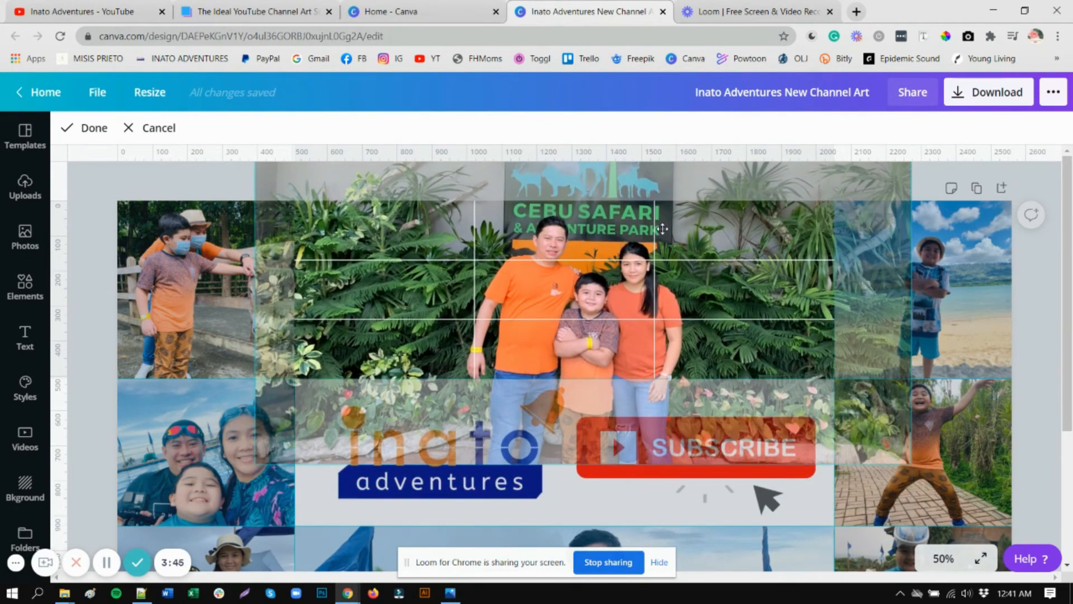
{"action": "left_click", "coordinate": [102, 247]}
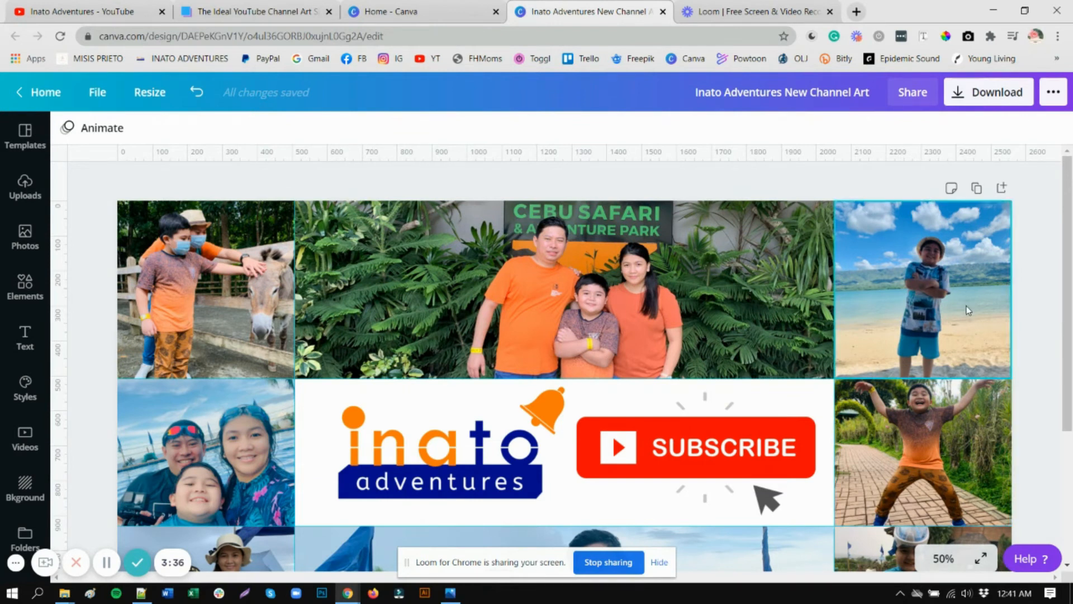
Shift the beach photo up within its upper-right grid frame so the boy shows from hat to feet
{"action": "left_click", "coordinate": [869, 226]}
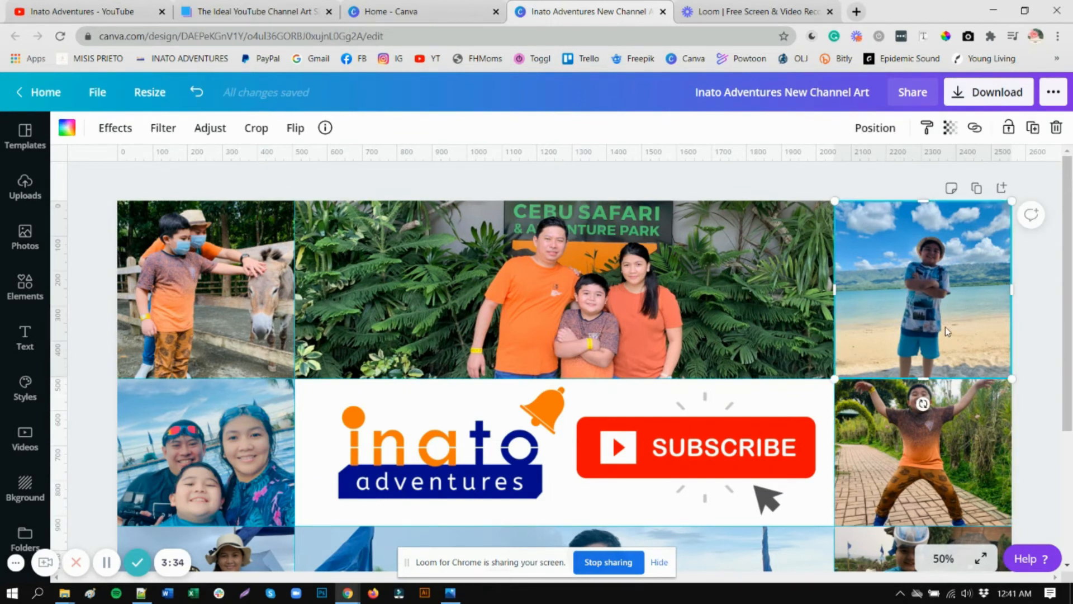
{"action": "double_click", "coordinate": [960, 318]}
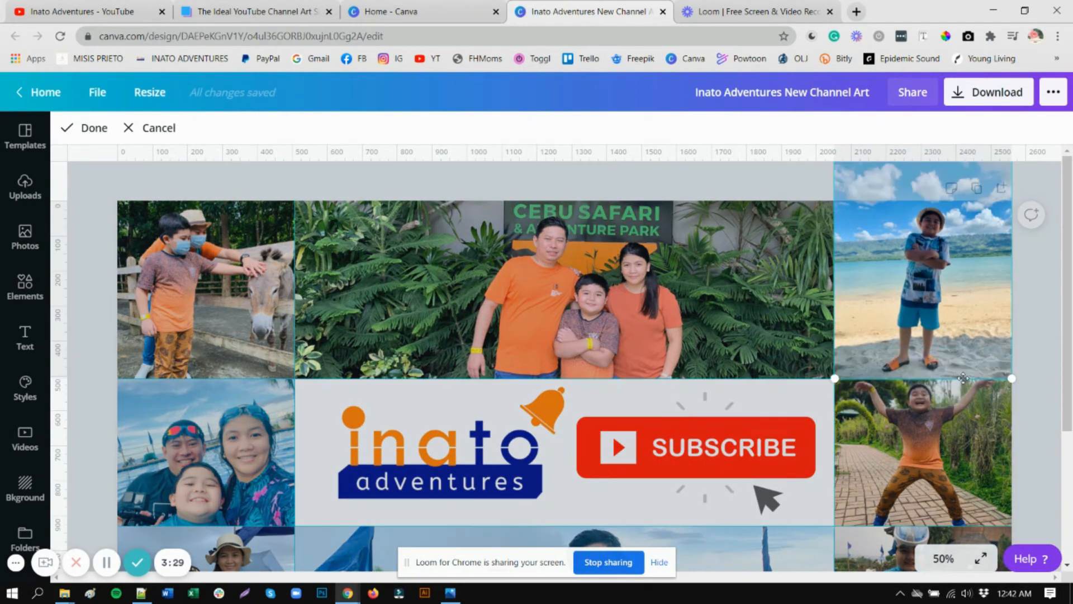
{"action": "left_click", "coordinate": [1048, 409]}
{"action": "left_click", "coordinate": [1049, 409]}
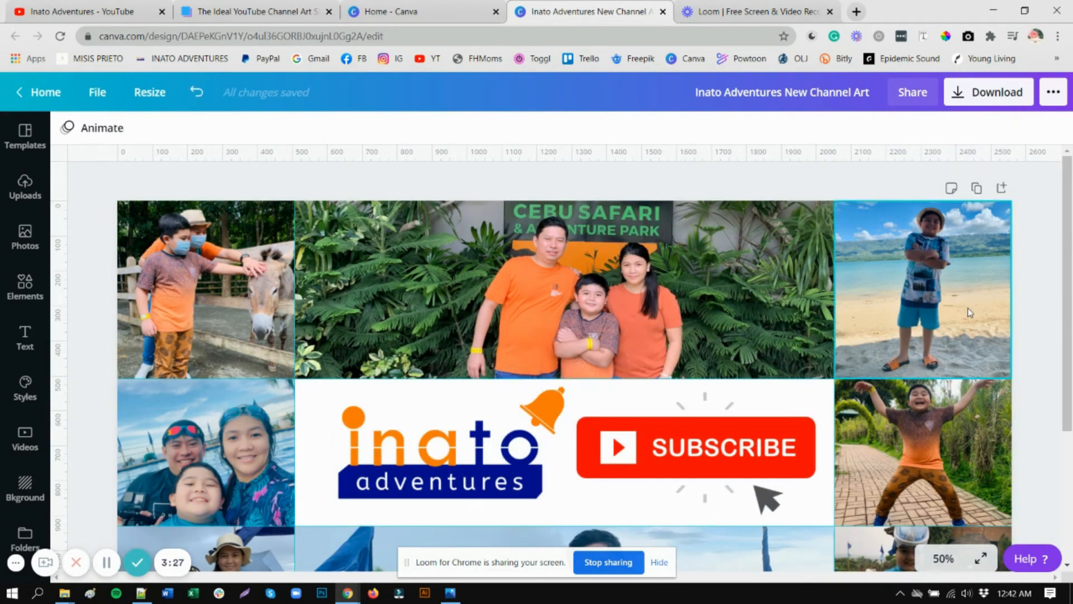
Enlarge the pool photo within its lower-right grid frame and shift it down so the boy's goggles and raised thumbs show
{"action": "scroll", "coordinate": [970, 335], "scroll_direction": "down", "scroll_amount": 3}
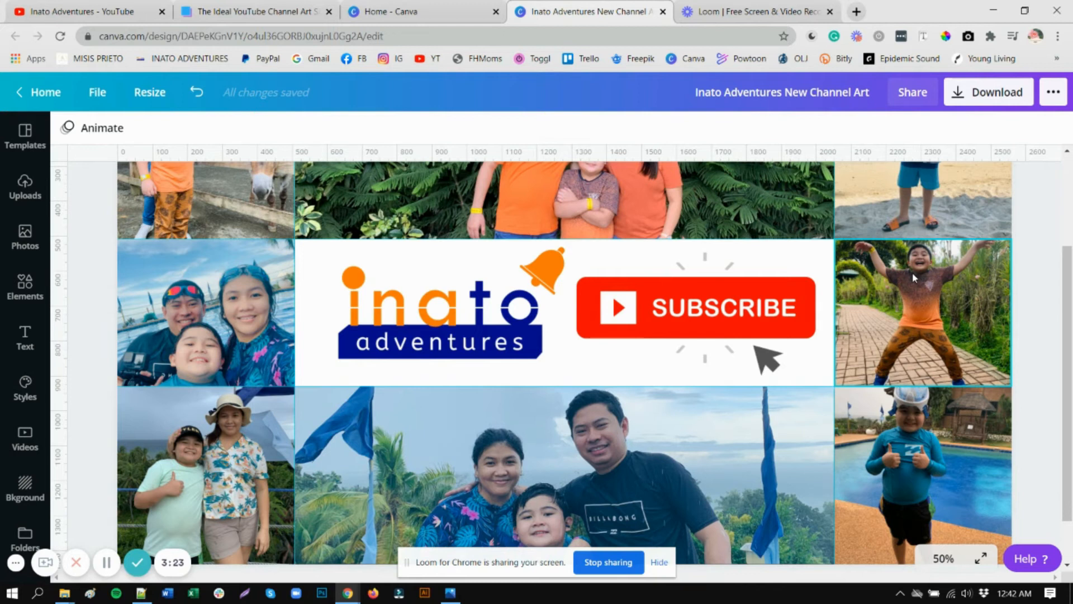
{"action": "scroll", "coordinate": [934, 300], "scroll_direction": "down", "scroll_amount": 1}
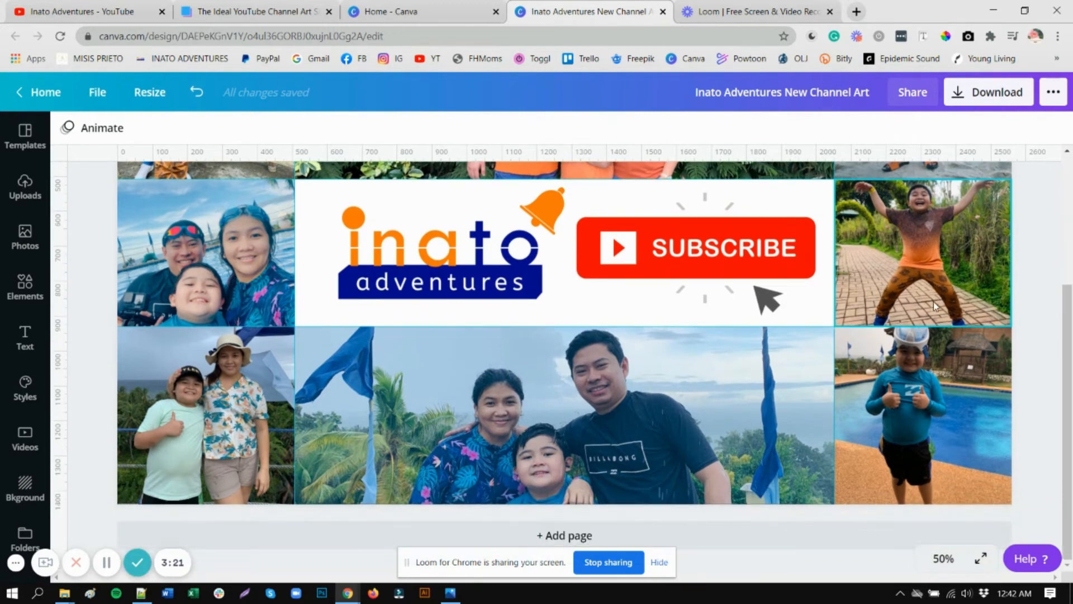
{"action": "double_click", "coordinate": [918, 406]}
{"action": "left_click_drag", "start_coordinate": [836, 297], "coordinate": [788, 235]}
{"action": "left_click_drag", "start_coordinate": [900, 386], "coordinate": [938, 455]}
{"action": "left_click", "coordinate": [77, 312]}
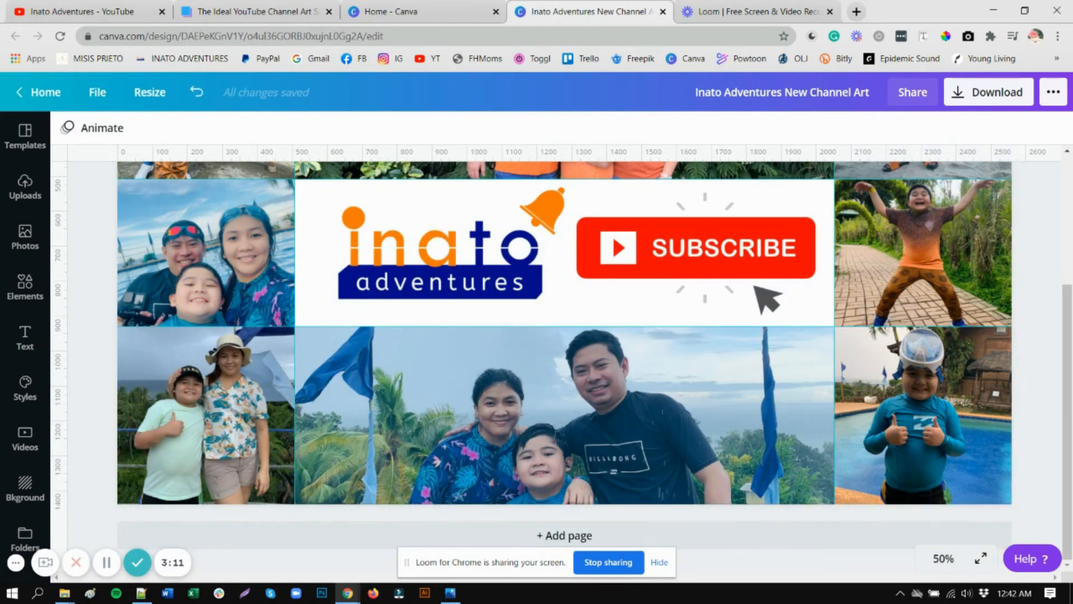
Download the finished channel art as a PNG at 2560 × 1440 px and dismiss the saved-design message
{"action": "scroll", "coordinate": [1057, 444], "scroll_direction": "up", "scroll_amount": 3}
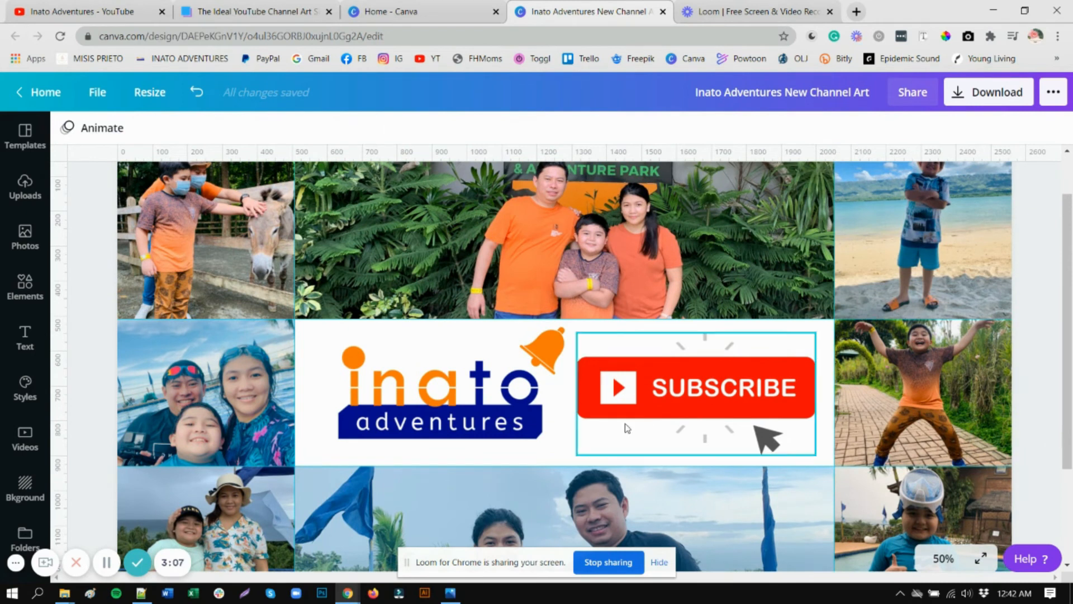
{"action": "left_click", "coordinate": [957, 566]}
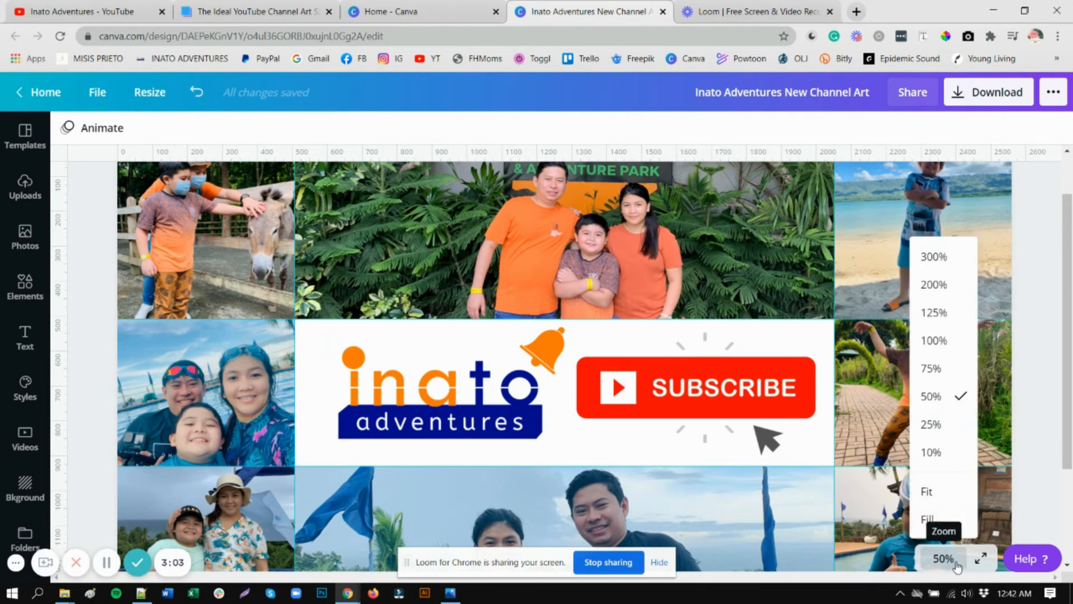
{"action": "left_click", "coordinate": [935, 429]}
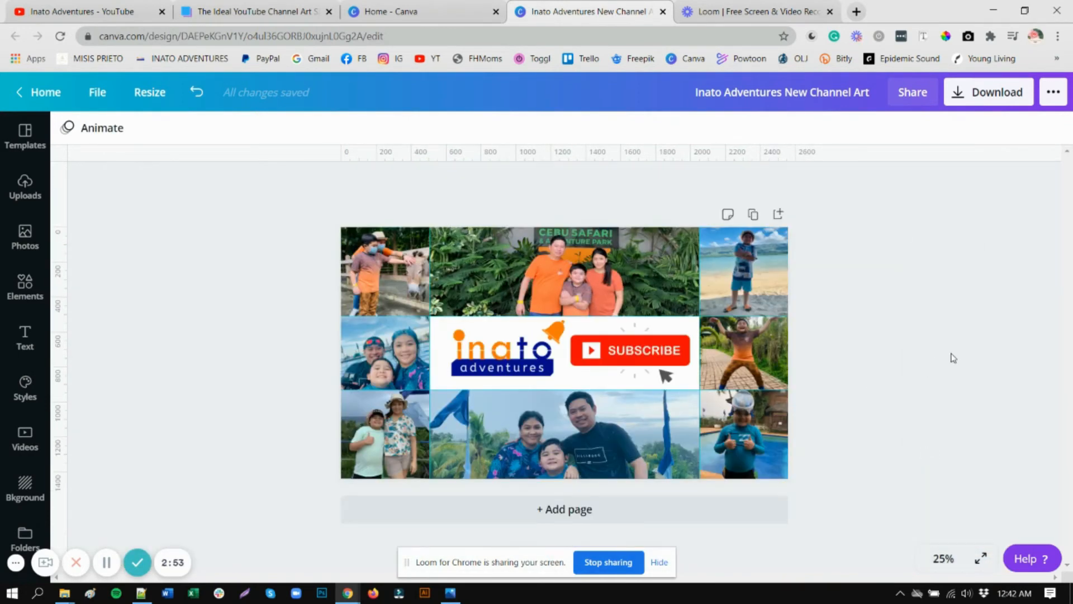
{"action": "left_click", "coordinate": [960, 97]}
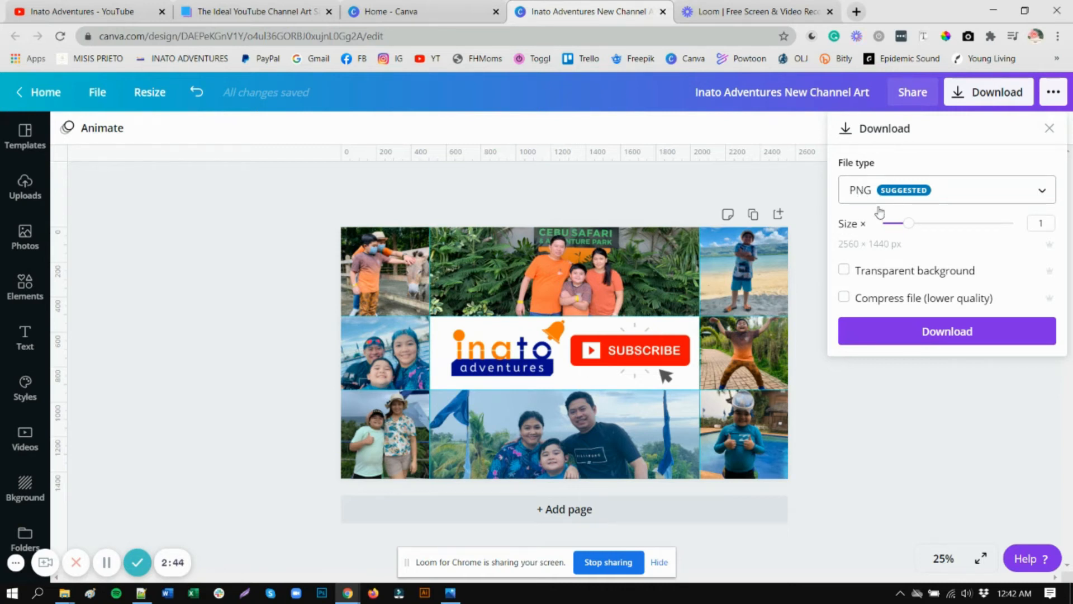
{"action": "left_click", "coordinate": [932, 330]}
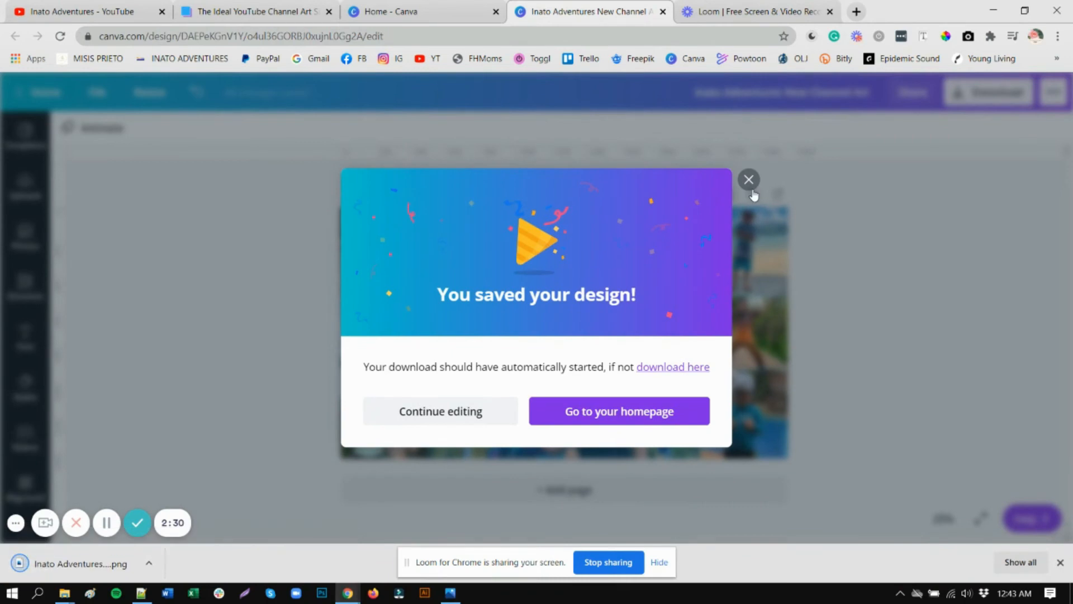
{"action": "left_click", "coordinate": [750, 179]}
Download another copy of the channel art as a JPG at 2560 × 1440 px with quality 80
{"action": "left_click", "coordinate": [960, 97]}
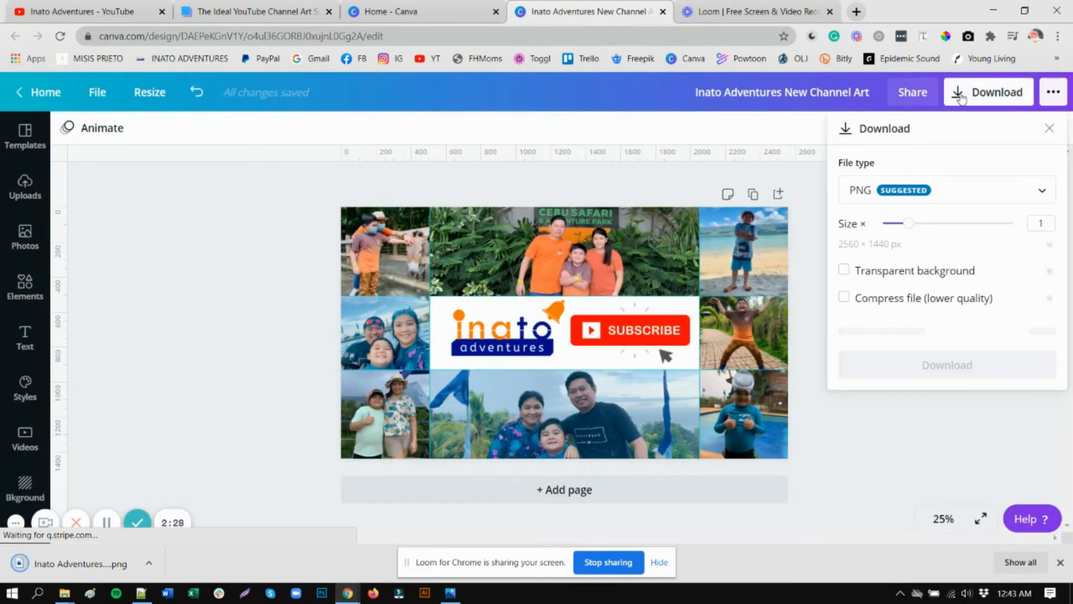
{"action": "left_click", "coordinate": [949, 193]}
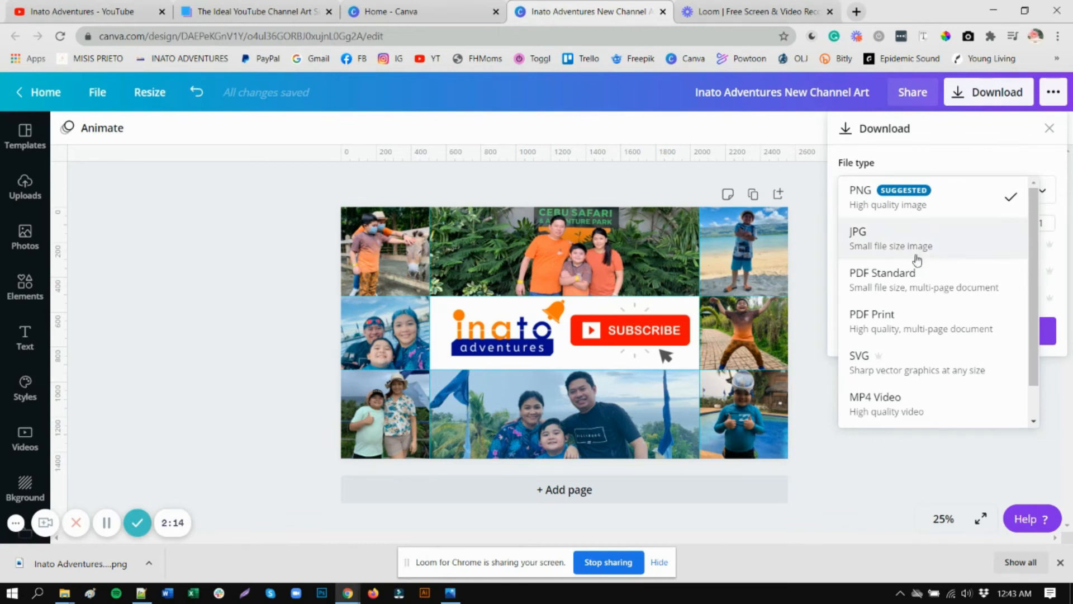
{"action": "left_click", "coordinate": [989, 246]}
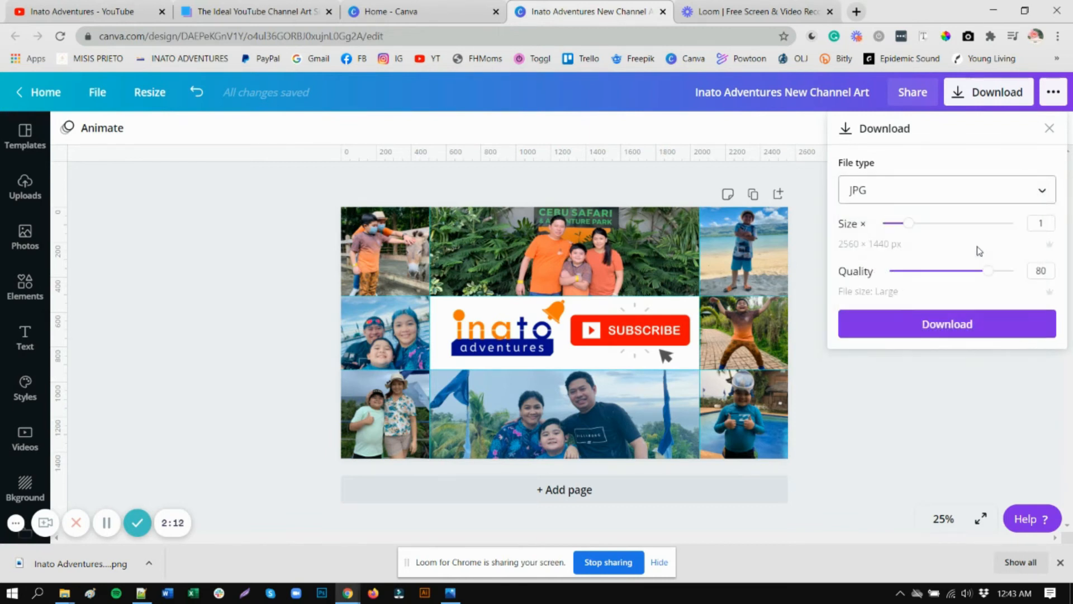
{"action": "left_click", "coordinate": [966, 323]}
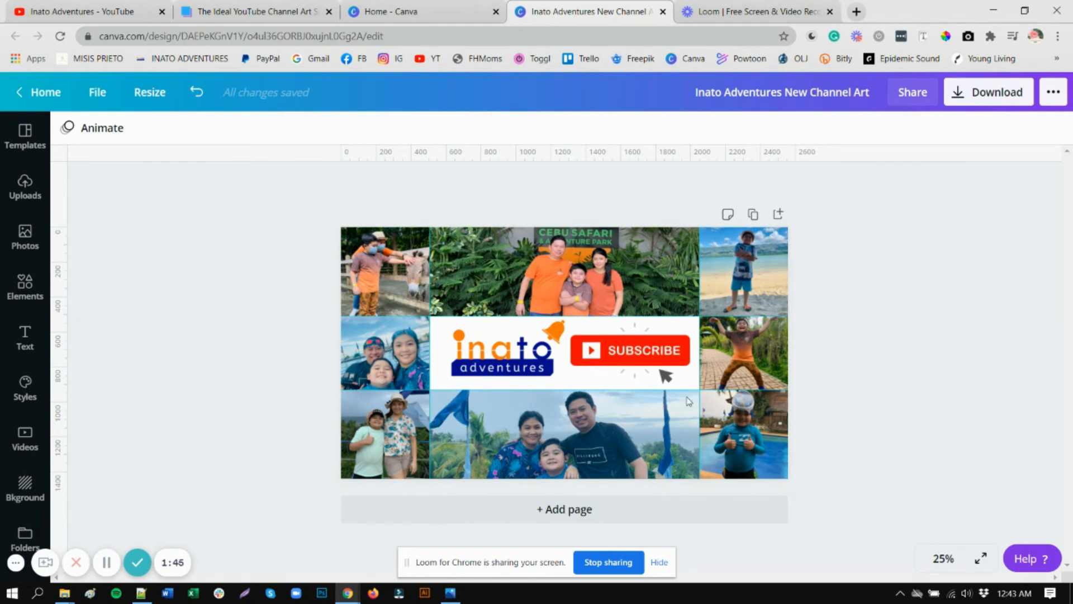
Switch to File Explorer and move the downloaded JPG and PNG channel art files into the New Channel Art folder
{"action": "left_click", "coordinate": [65, 593]}
{"action": "left_click", "coordinate": [94, 536]}
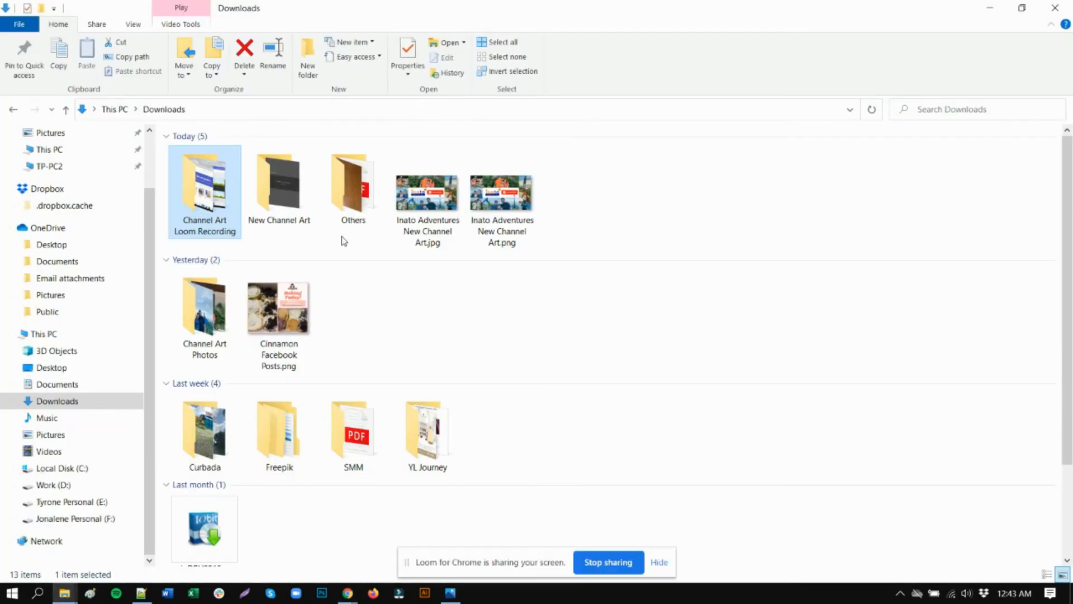
{"action": "left_click", "coordinate": [445, 205]}
{"action": "left_click", "coordinate": [501, 200]}
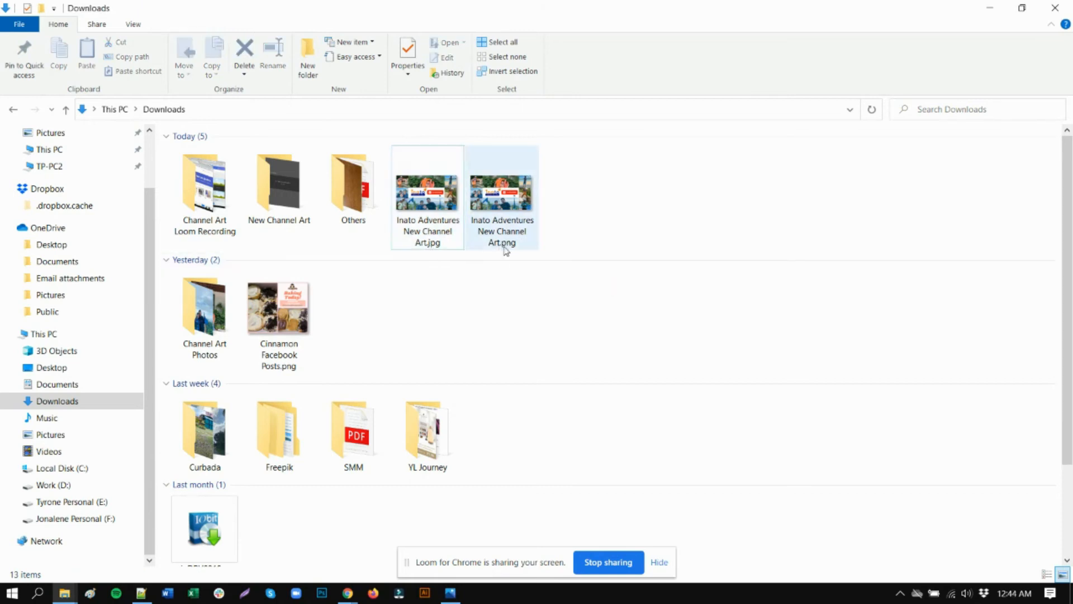
{"action": "left_click", "coordinate": [439, 203]}
{"action": "left_click", "coordinate": [489, 200], "text": "ctrl"}
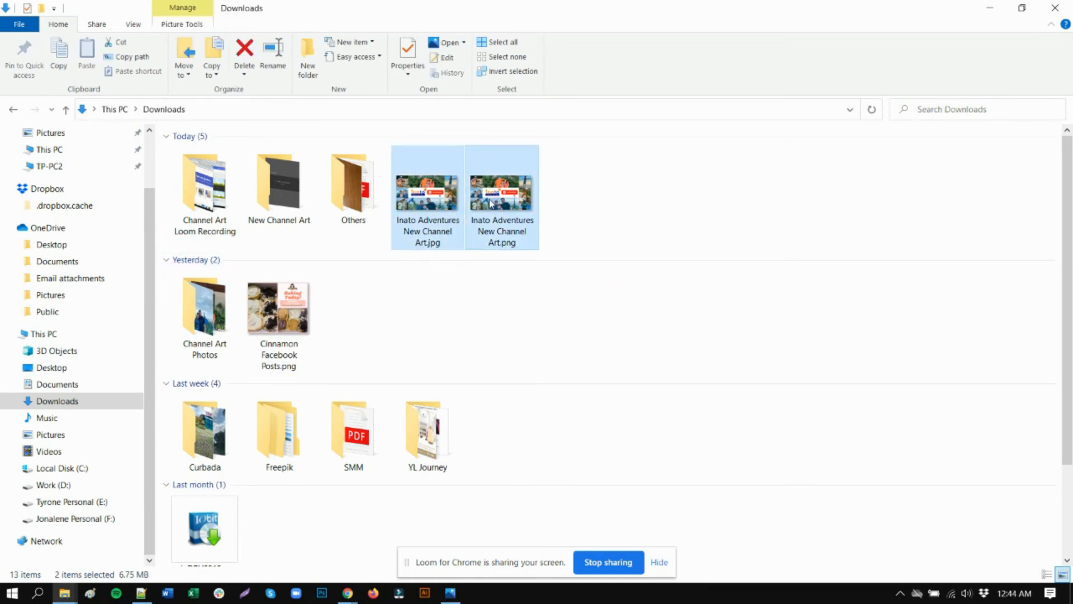
{"action": "left_click_drag", "start_coordinate": [431, 205], "coordinate": [296, 208]}
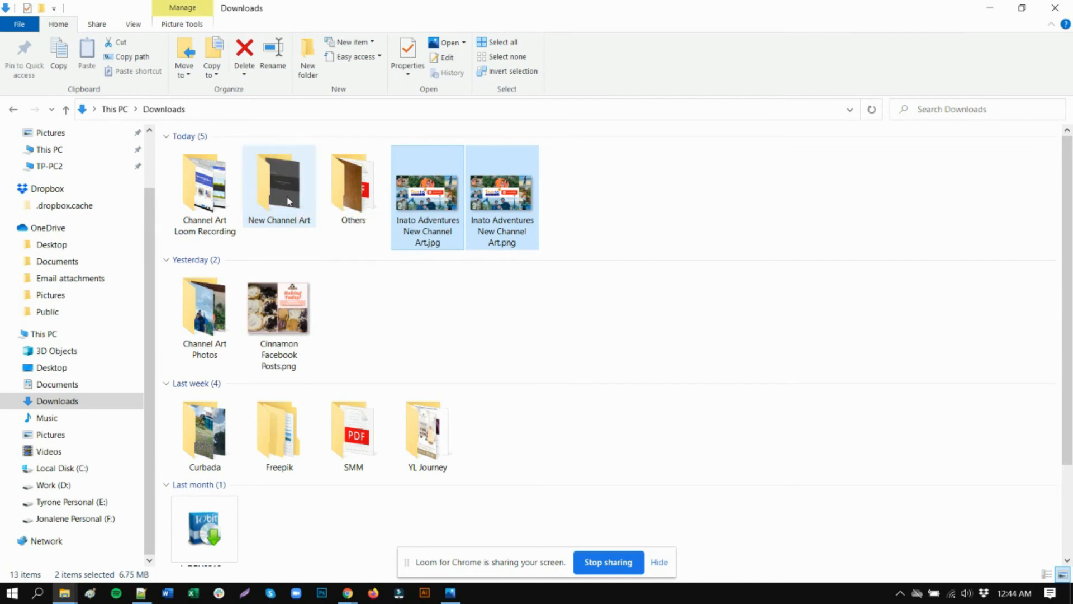
{"action": "double_click", "coordinate": [299, 205]}
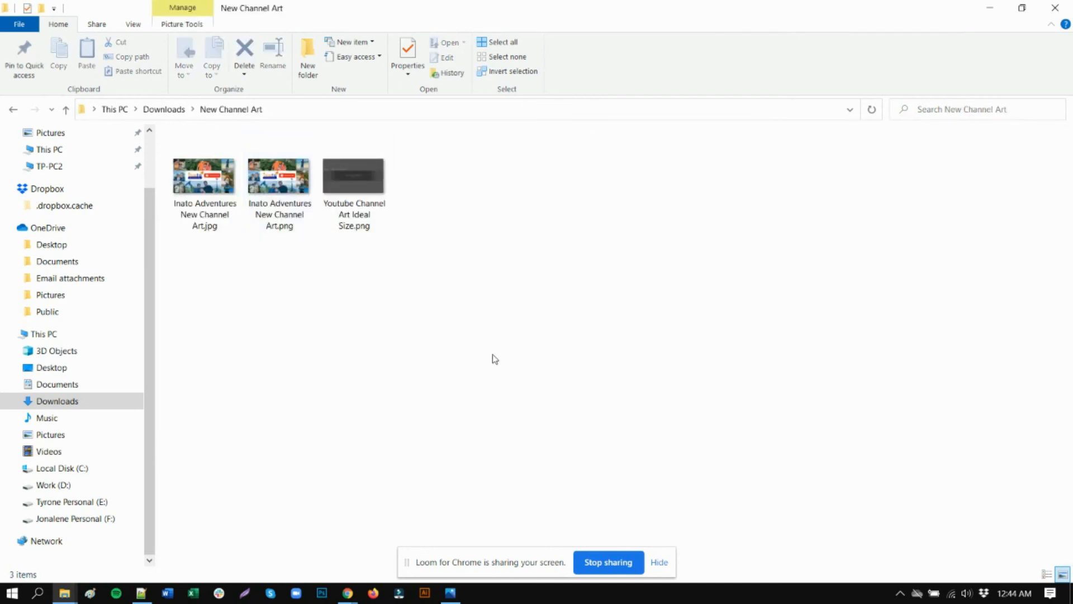
Return to the Inato Adventures YouTube channel in Chrome and open its branding settings for customization
{"action": "left_click", "coordinate": [344, 594]}
{"action": "left_click", "coordinate": [315, 561]}
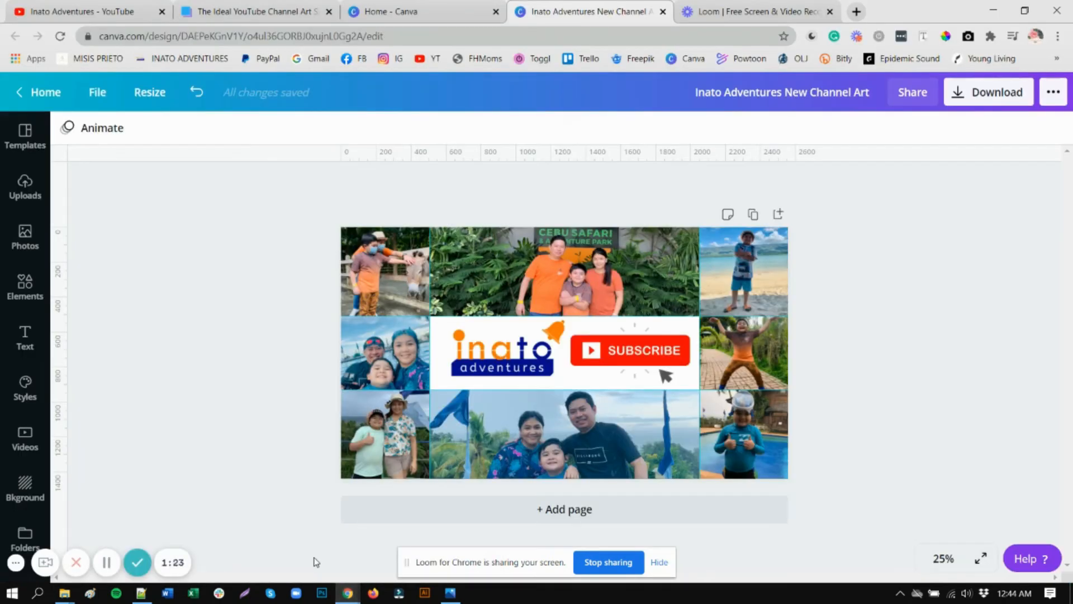
{"action": "left_click", "coordinate": [108, 14]}
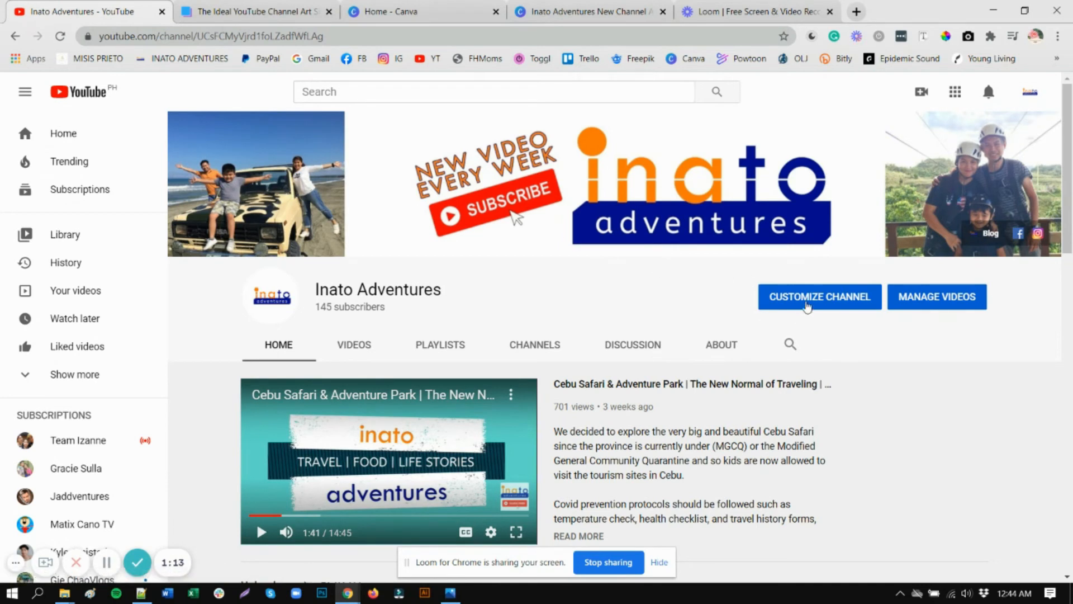
{"action": "left_click", "coordinate": [808, 305]}
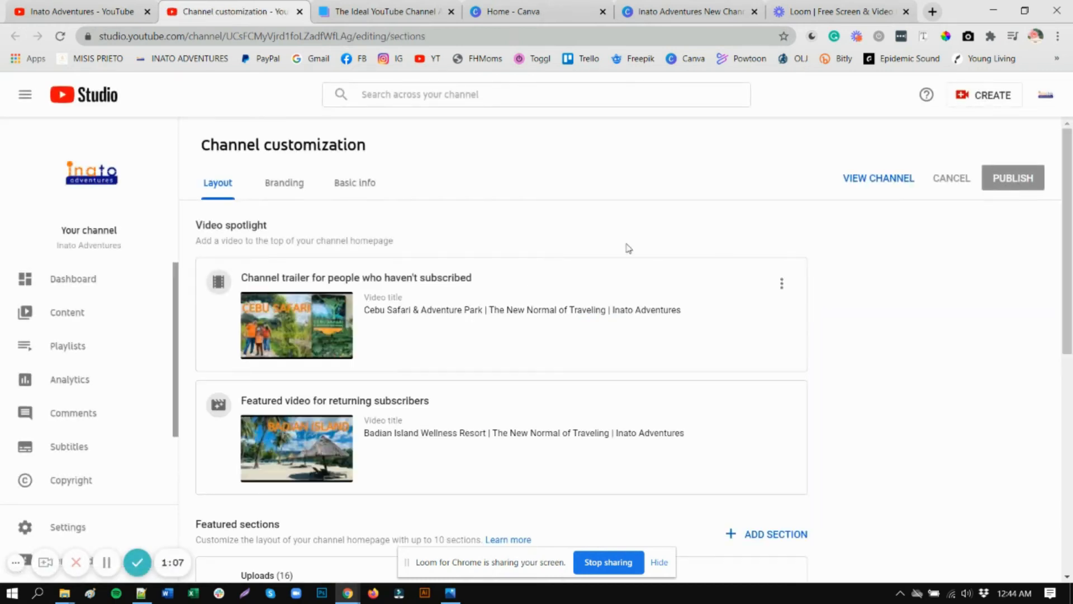
{"action": "left_click", "coordinate": [303, 187]}
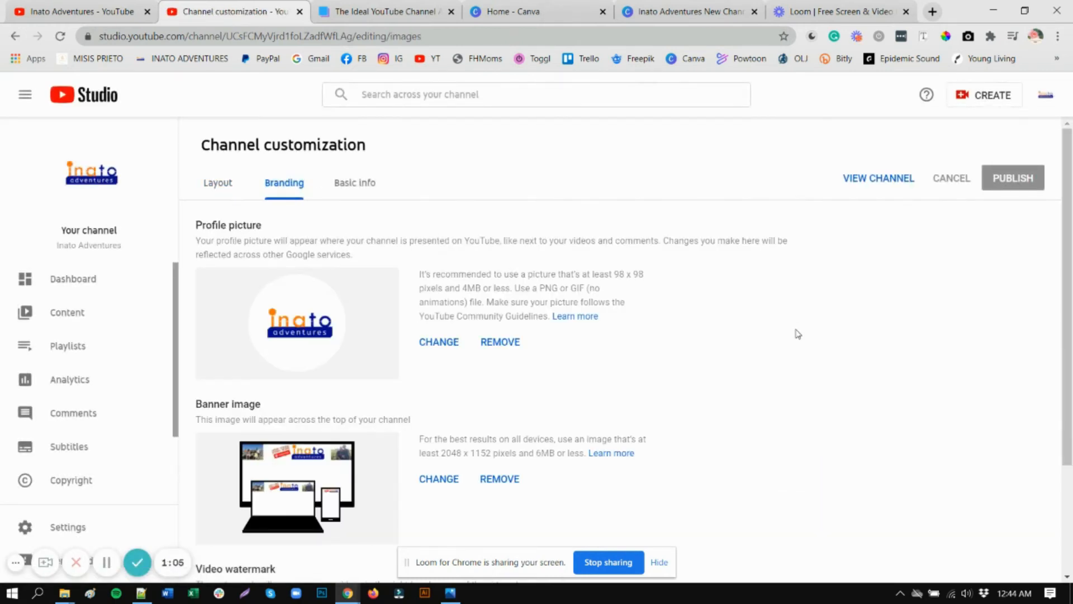
Remove the channel's current banner image, publish the change and check the channel page with its trailer paused
{"action": "scroll", "coordinate": [794, 336], "scroll_direction": "down", "scroll_amount": 2}
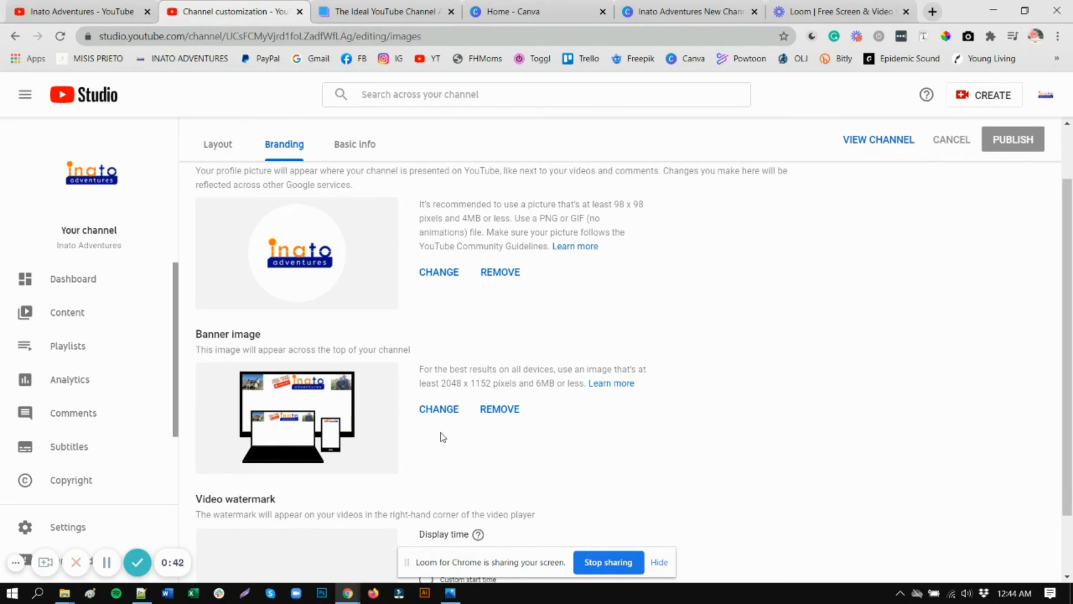
{"action": "left_click", "coordinate": [513, 412]}
{"action": "left_click", "coordinate": [1010, 142]}
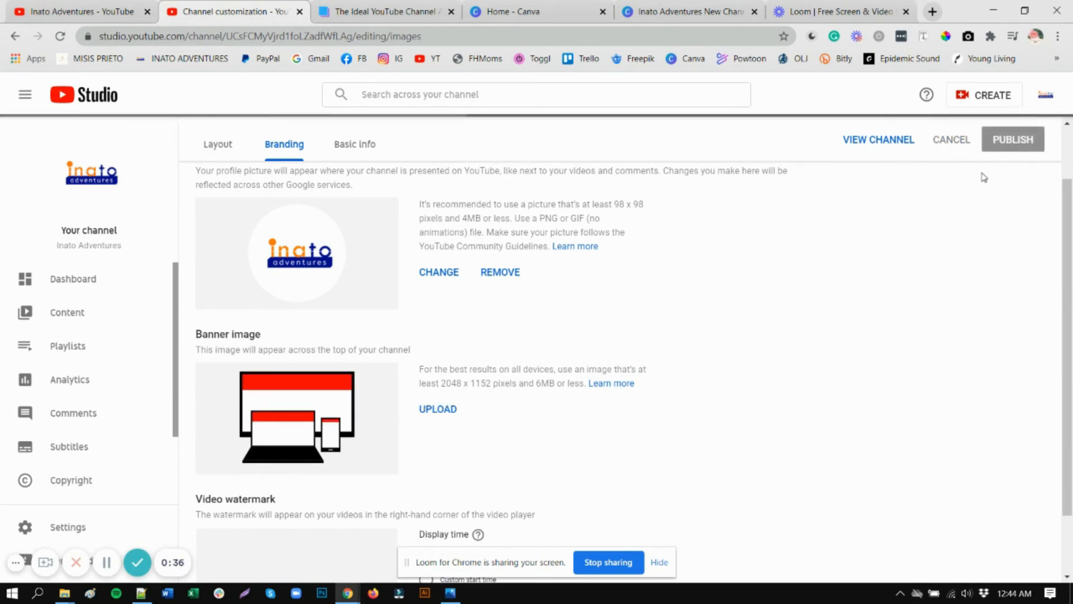
{"action": "left_click", "coordinate": [878, 142]}
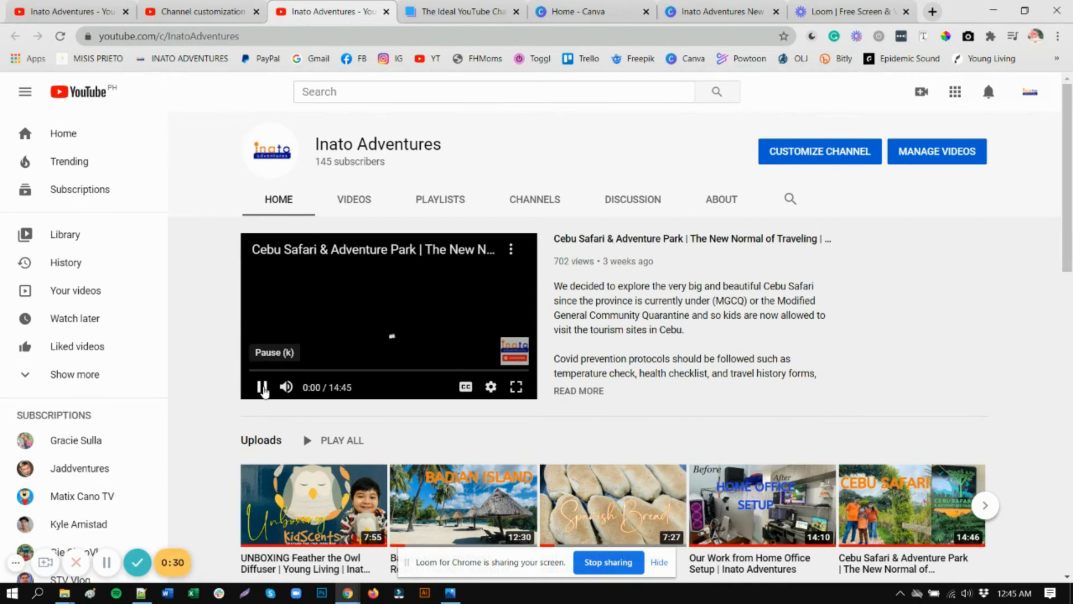
{"action": "left_click", "coordinate": [263, 388]}
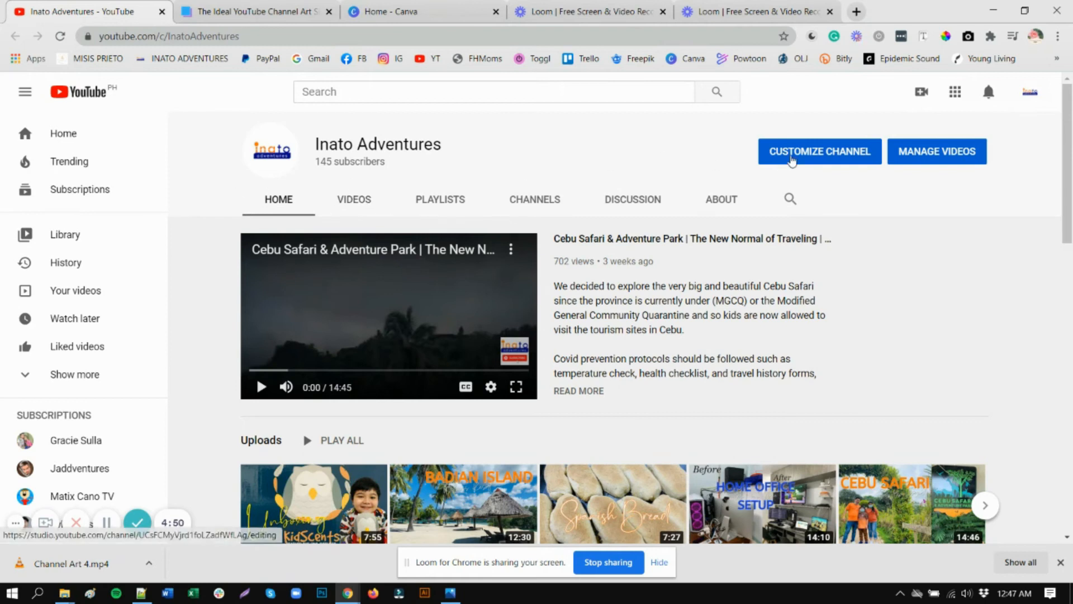
Open channel customization from the channel page and go to the banner image setting under Branding
{"action": "left_click", "coordinate": [793, 160]}
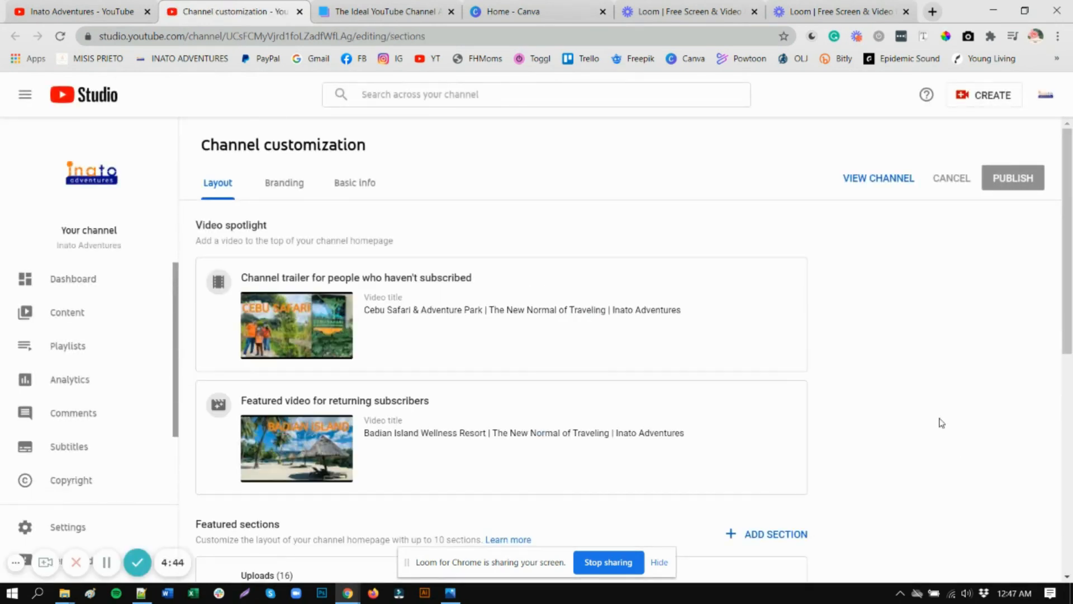
{"action": "left_click", "coordinate": [293, 188]}
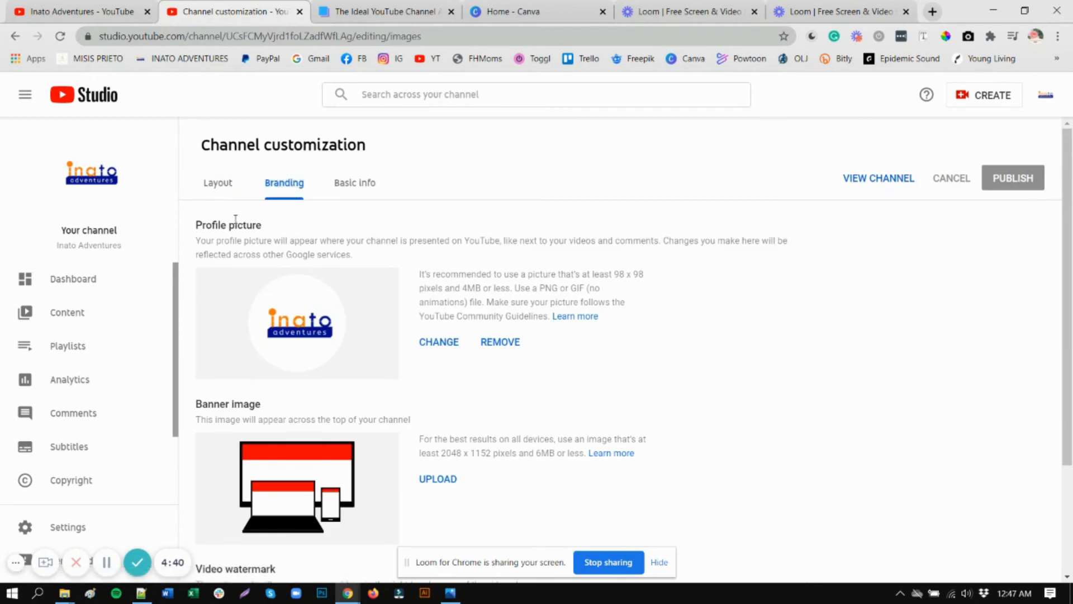
{"action": "scroll", "coordinate": [353, 366], "scroll_direction": "down", "scroll_amount": 3}
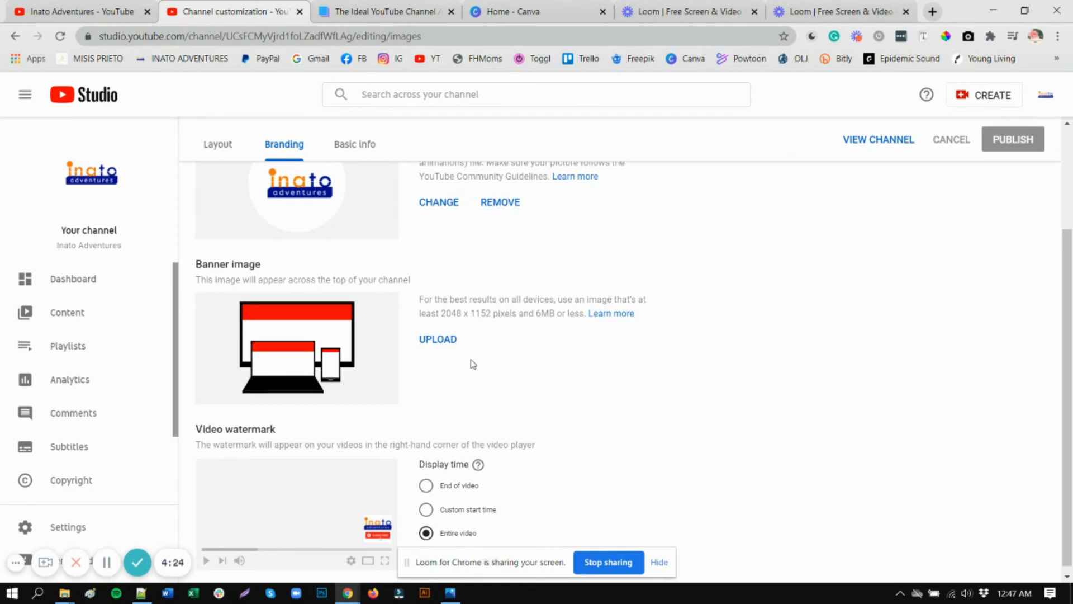
Try to upload Inato Adventures New Channel Art.png from the New Channel Art folder as the banner image
{"action": "left_click", "coordinate": [440, 340]}
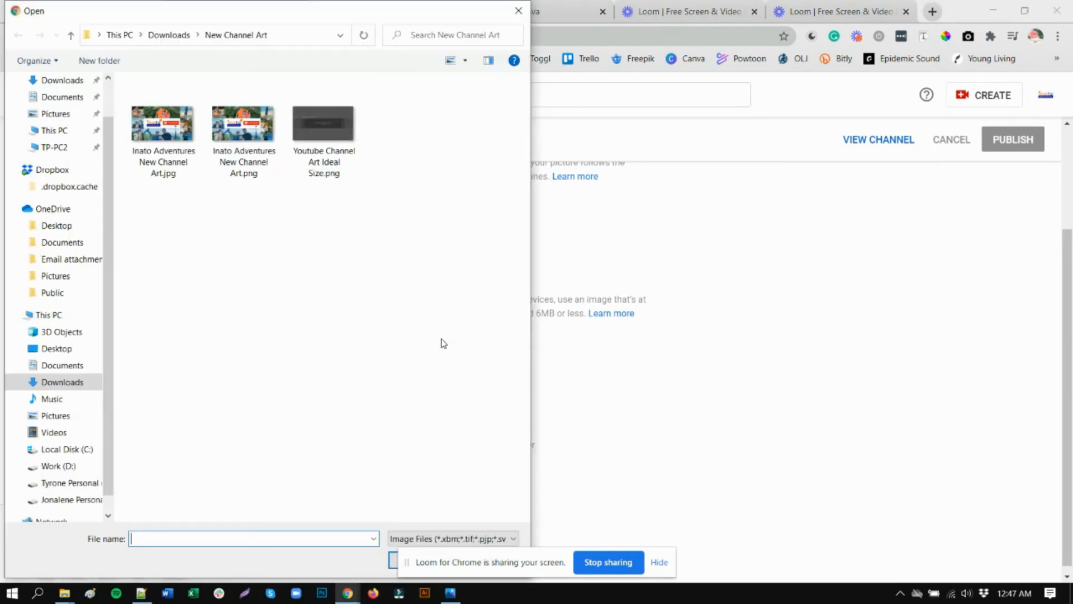
{"action": "left_click", "coordinate": [166, 35]}
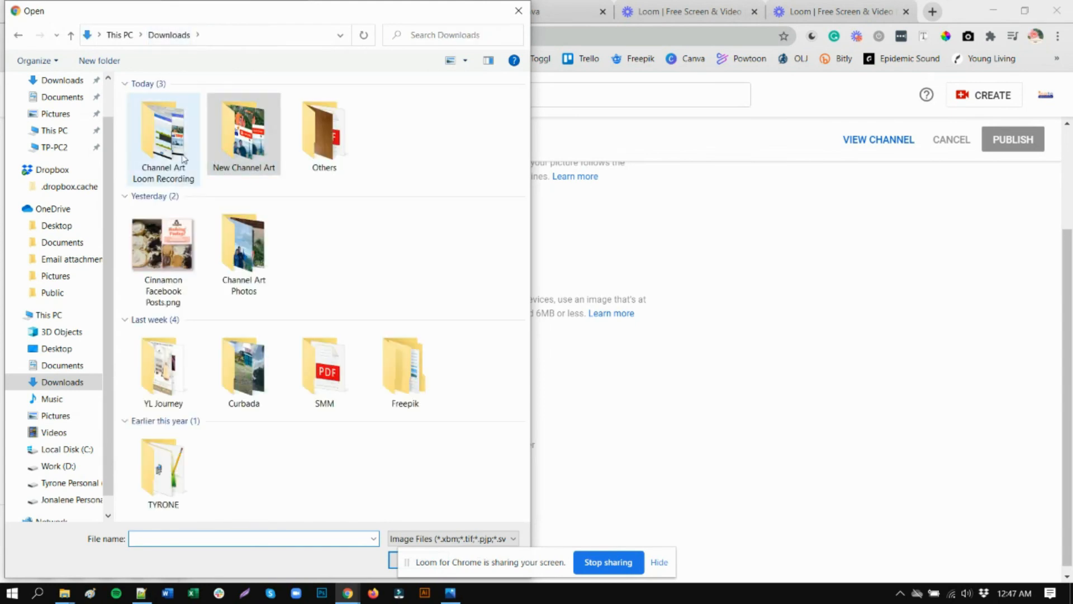
{"action": "double_click", "coordinate": [238, 144]}
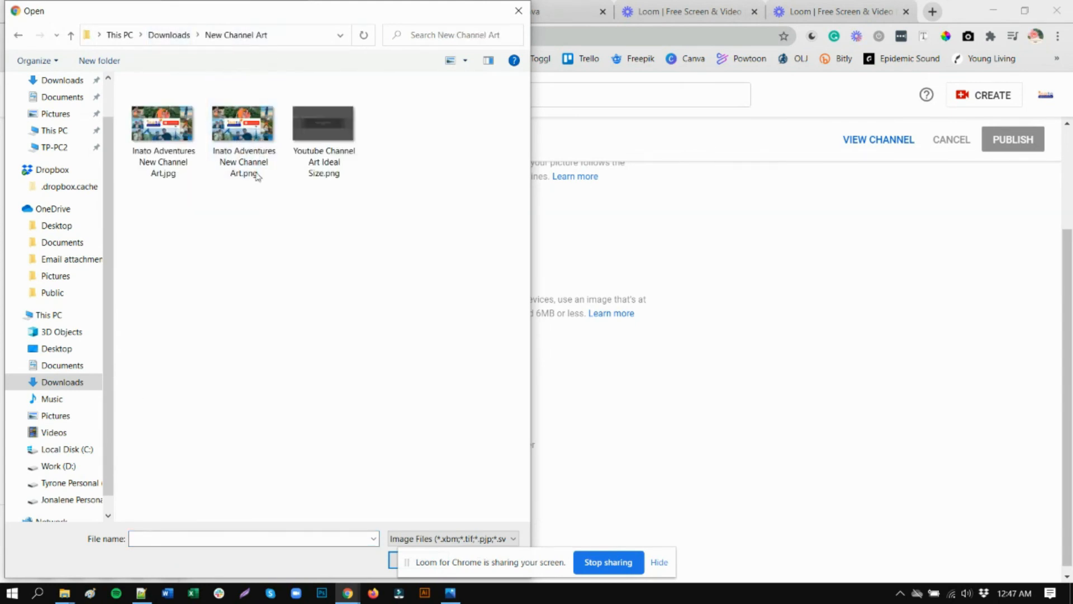
{"action": "left_click", "coordinate": [260, 143]}
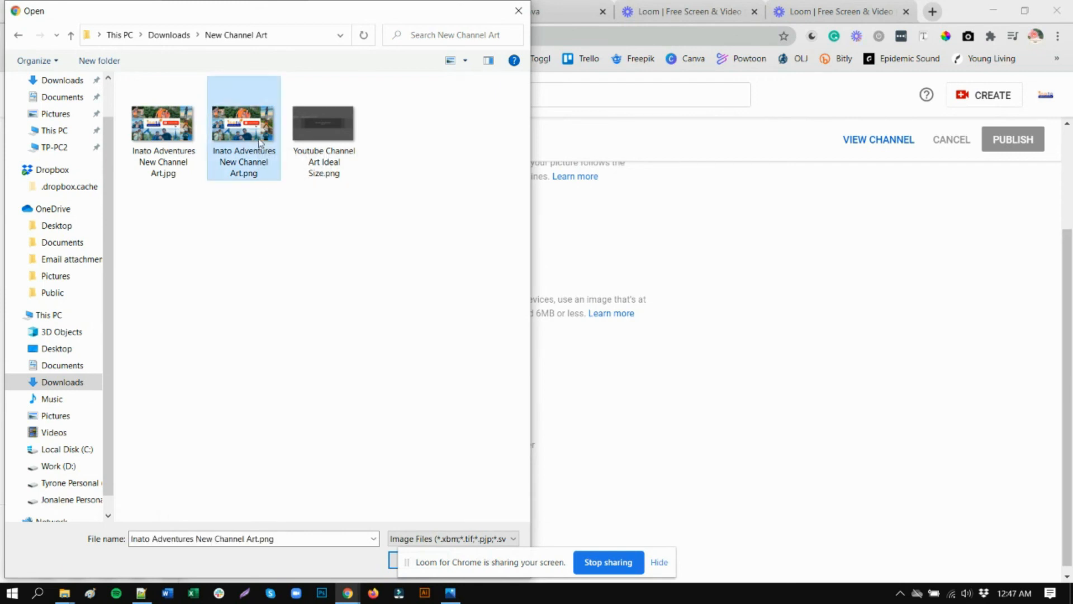
{"action": "left_click_drag", "start_coordinate": [552, 566], "coordinate": [774, 561]}
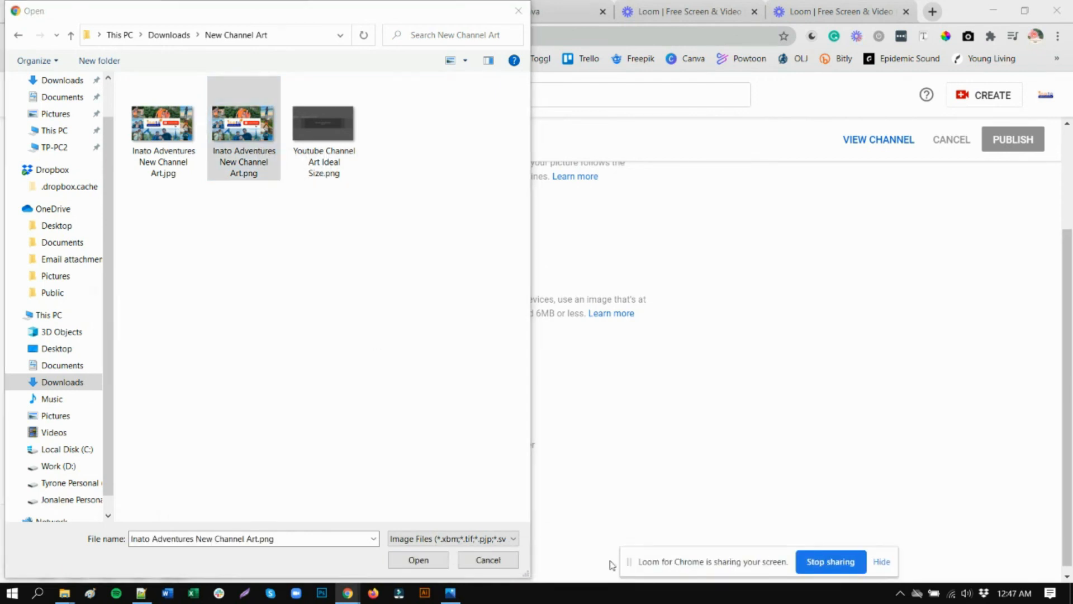
{"action": "left_click", "coordinate": [417, 561]}
{"action": "left_click_drag", "start_coordinate": [678, 568], "coordinate": [835, 562]}
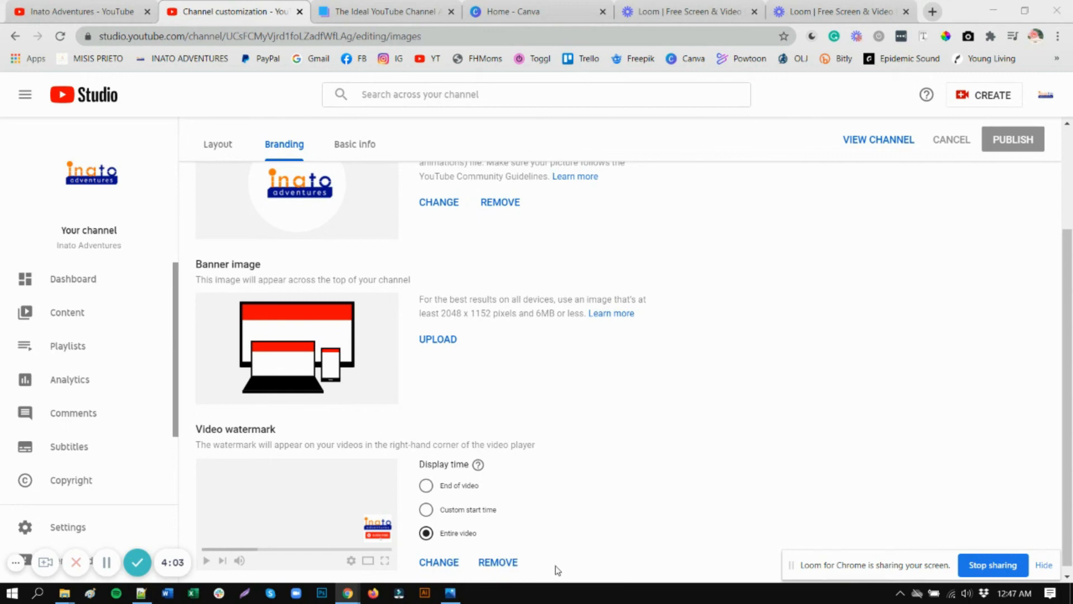
Upload Inato Adventures New Channel Art.jpg as the banner image, keeping the suggested crop, and publish the change
{"action": "scroll", "coordinate": [587, 534], "scroll_direction": "down", "scroll_amount": 1}
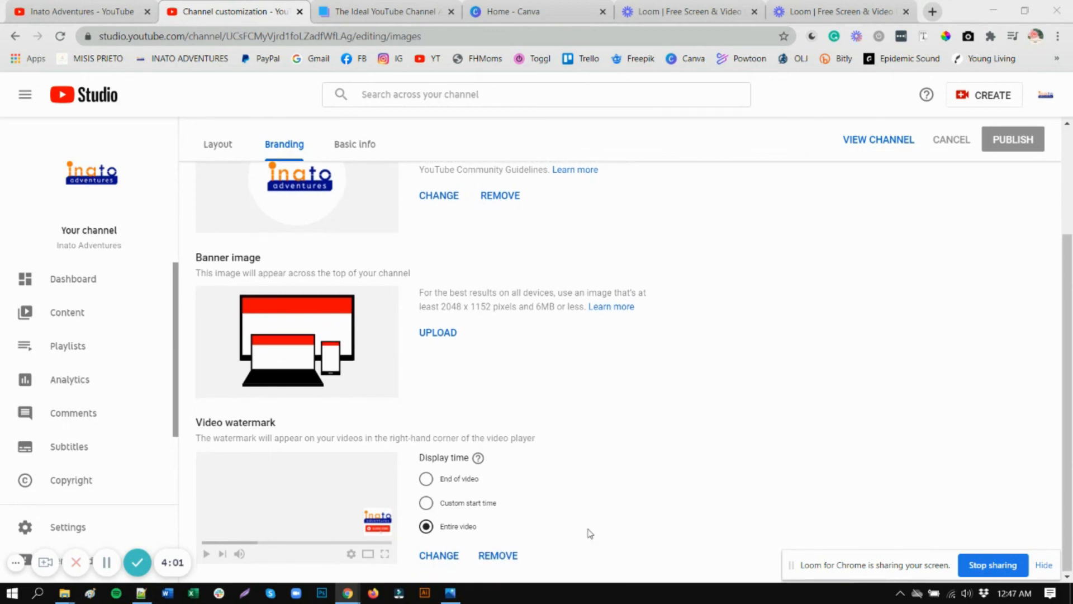
{"action": "left_click", "coordinate": [442, 332]}
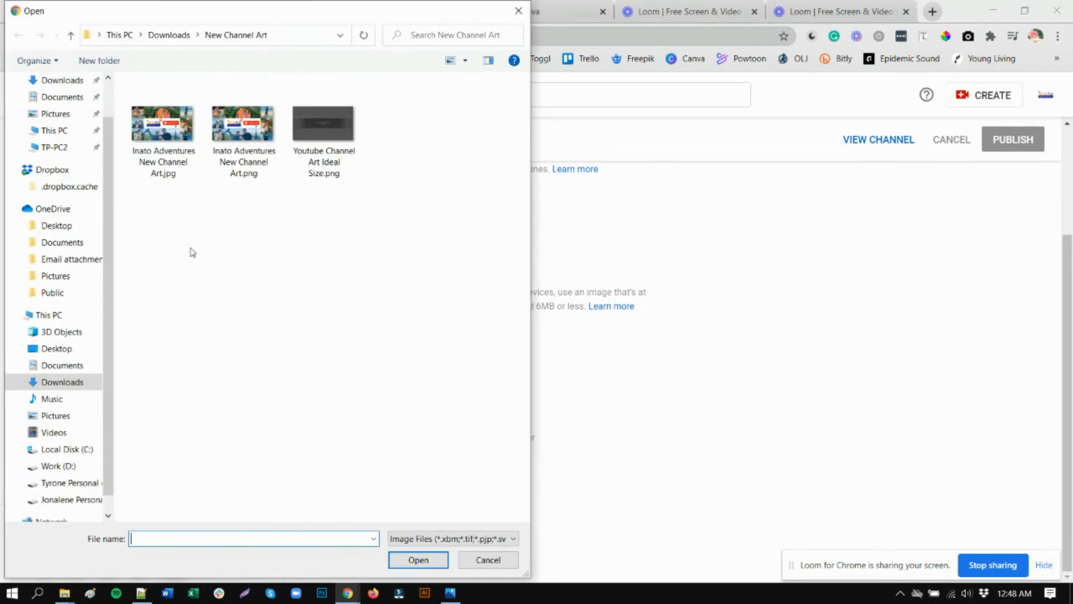
{"action": "left_click", "coordinate": [171, 142]}
{"action": "left_click", "coordinate": [441, 556]}
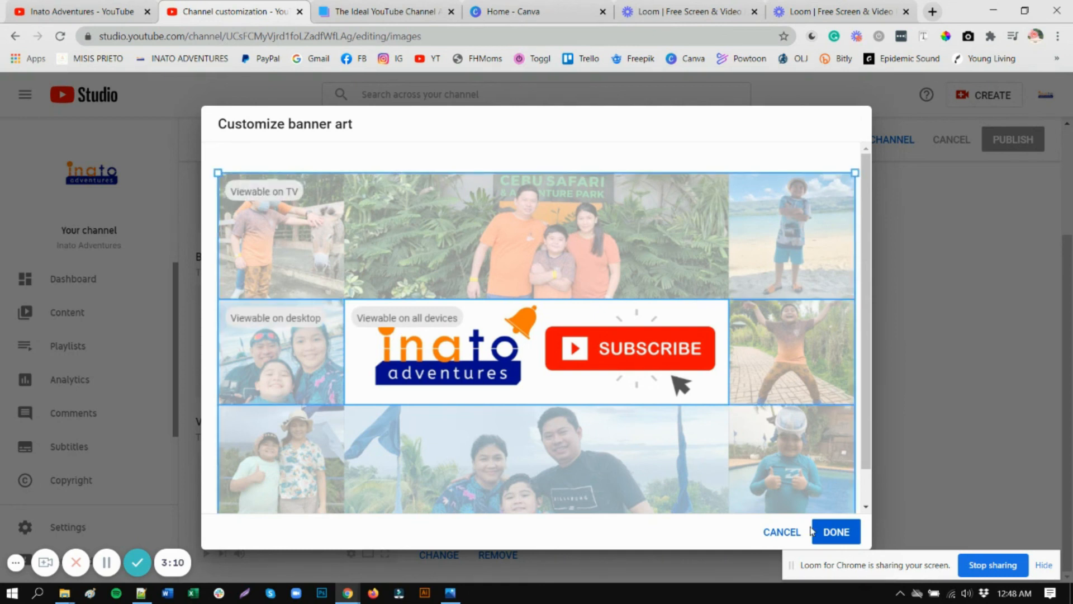
{"action": "left_click", "coordinate": [836, 533]}
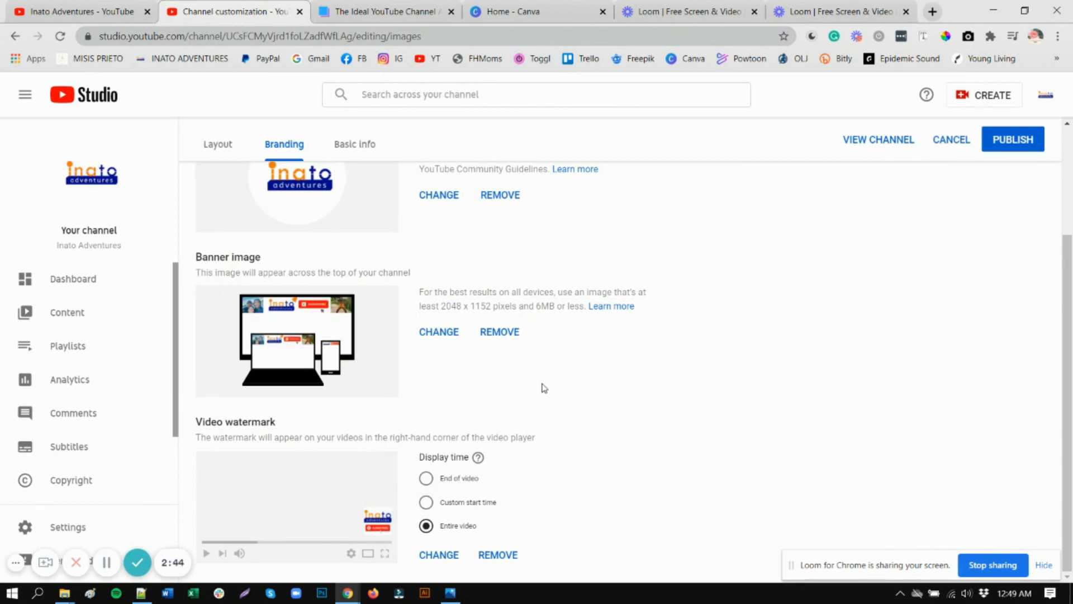
{"action": "left_click", "coordinate": [1017, 140]}
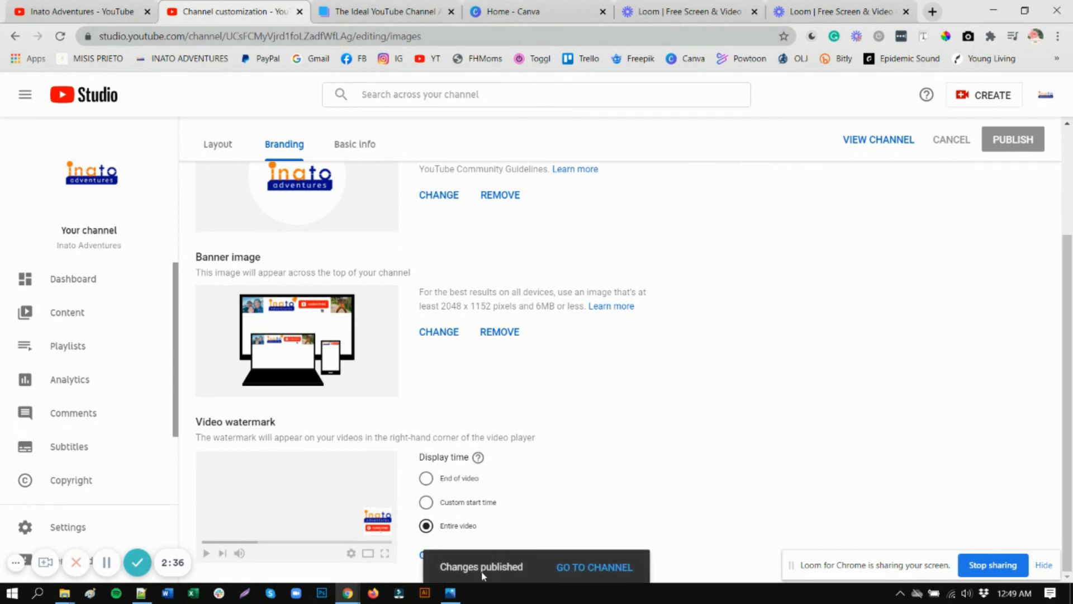
View the channel page with its new banner, pausing the trailer, and look through the uploaded videos
{"action": "left_click", "coordinate": [585, 571]}
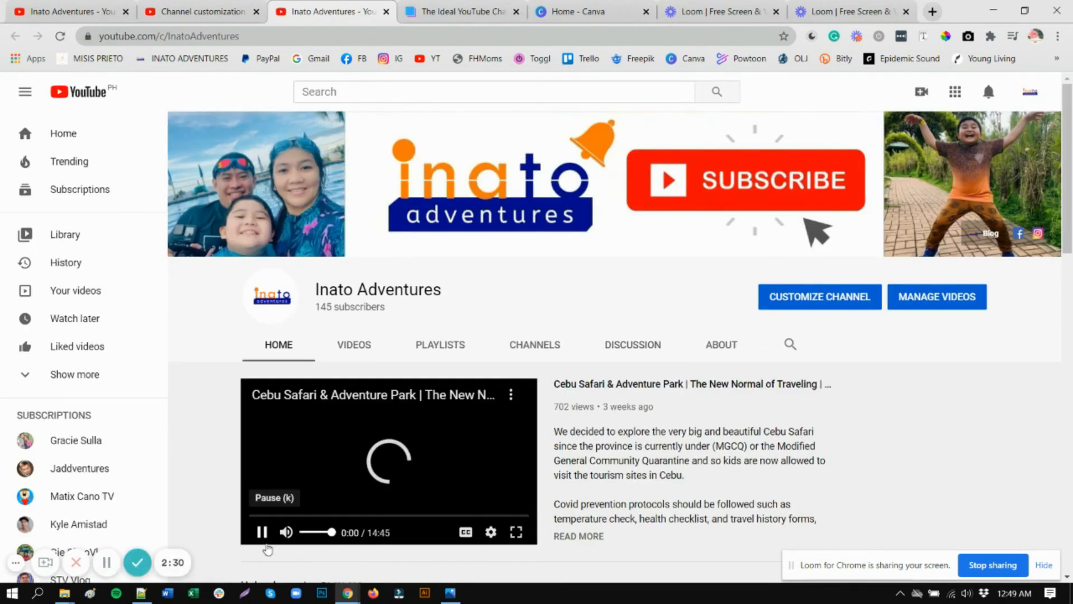
{"action": "left_click", "coordinate": [261, 532]}
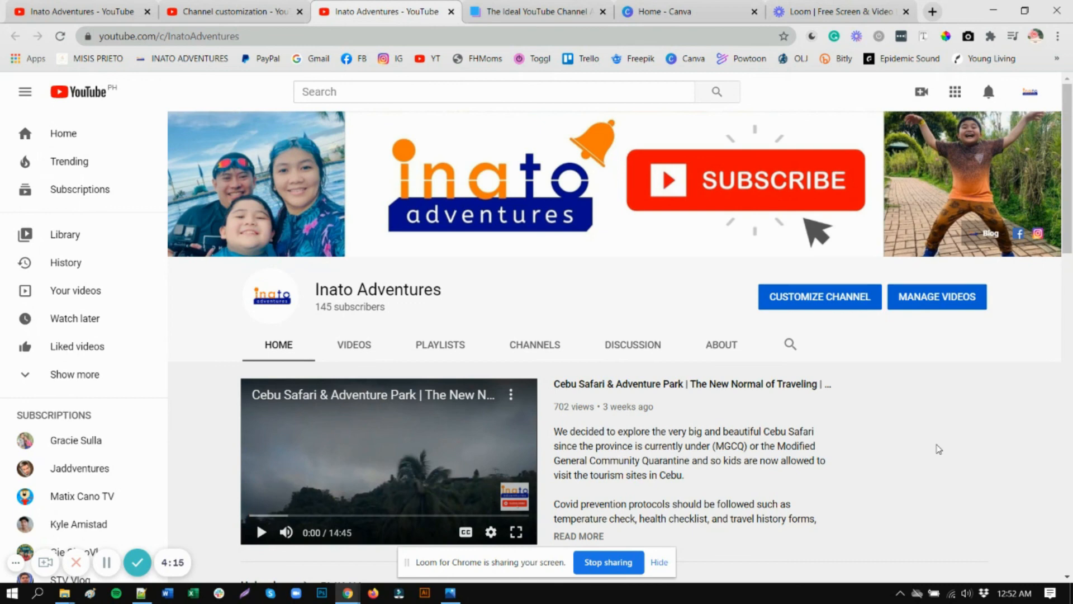
{"action": "left_click", "coordinate": [375, 349]}
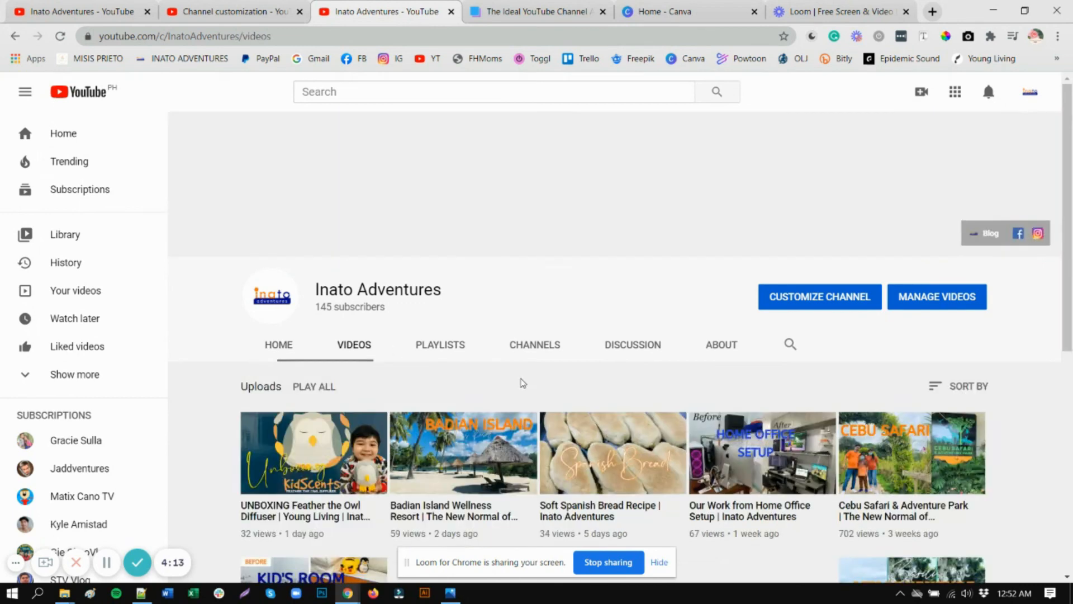
{"action": "scroll", "coordinate": [425, 358], "scroll_direction": "down", "scroll_amount": 5}
{"action": "scroll", "coordinate": [336, 330], "scroll_direction": "up", "scroll_amount": 2}
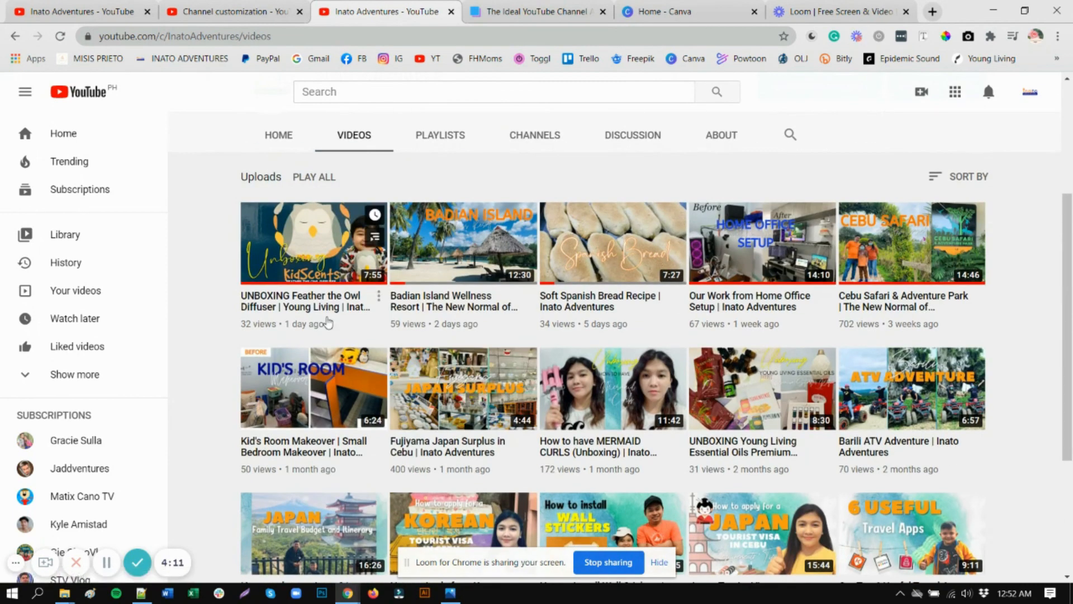
{"action": "scroll", "coordinate": [425, 380], "scroll_direction": "down", "scroll_amount": 4}
{"action": "scroll", "coordinate": [563, 430], "scroll_direction": "up", "scroll_amount": 1}
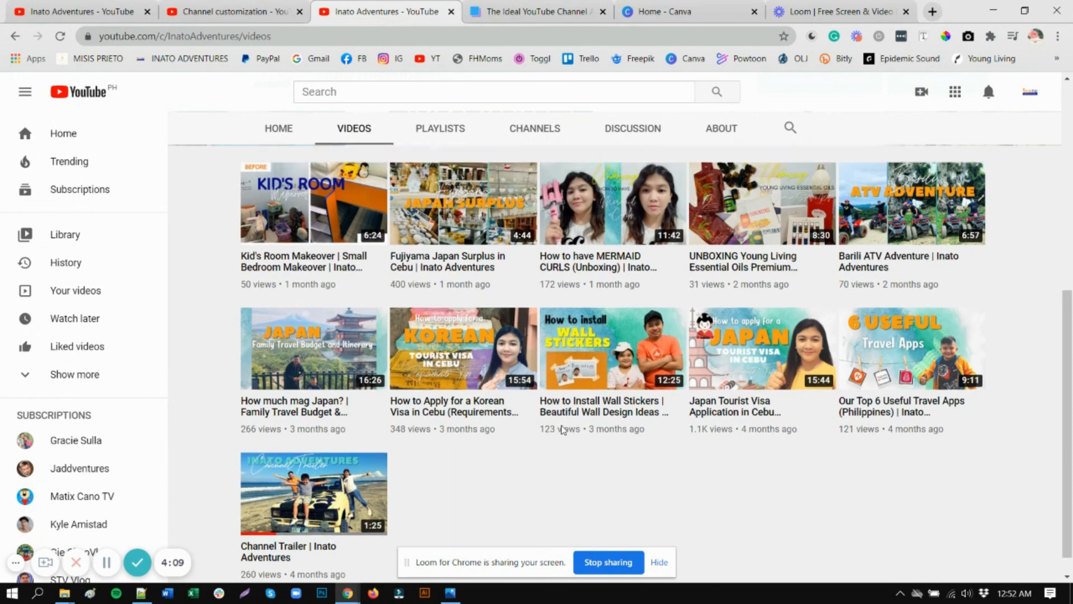
{"action": "scroll", "coordinate": [563, 430], "scroll_direction": "up", "scroll_amount": 3}
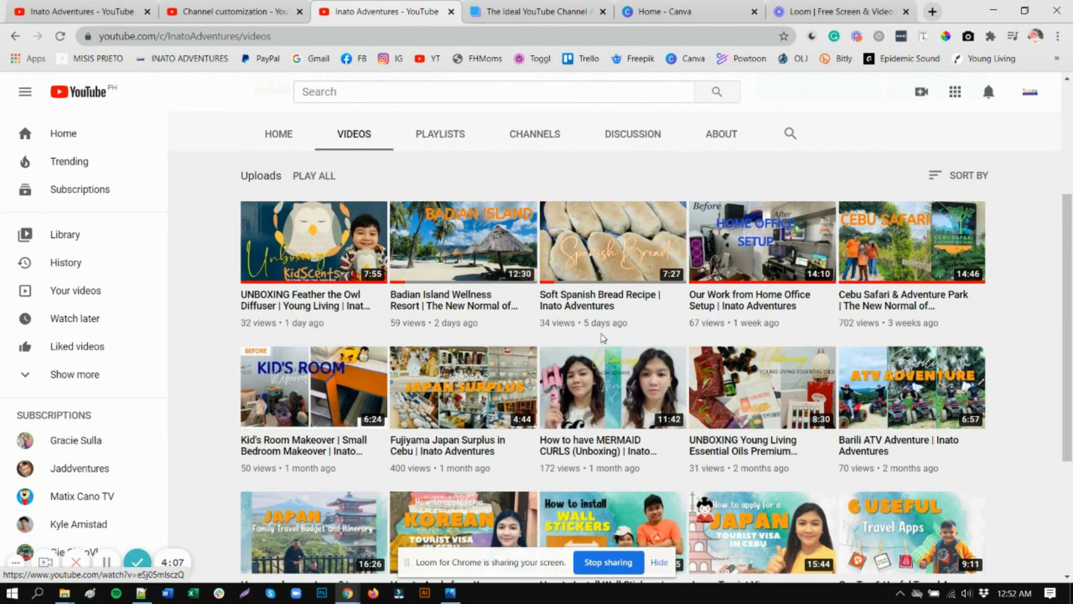